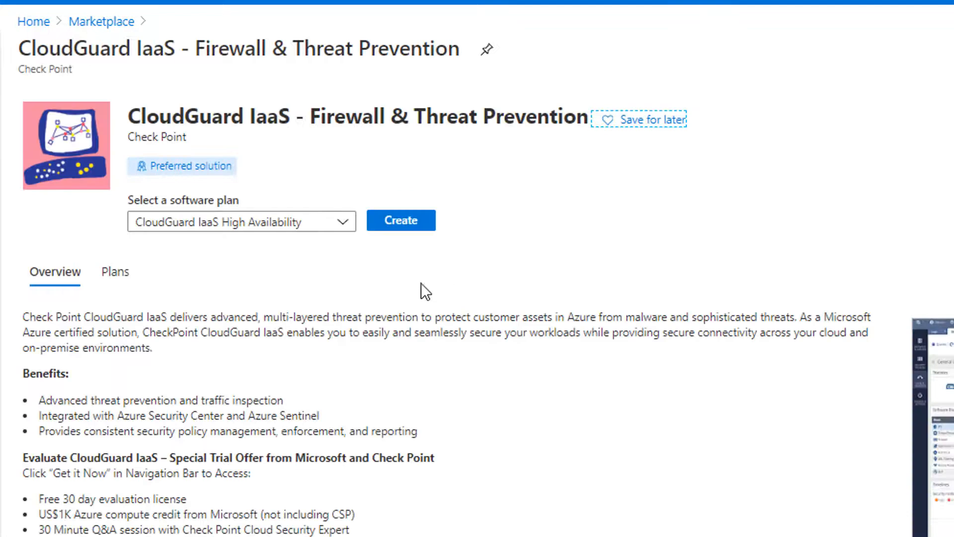
- Choose the CloudGuard IaaS Single Gateway plan and start creating the deployment
{"action": "left_click", "coordinate": [349, 224]}
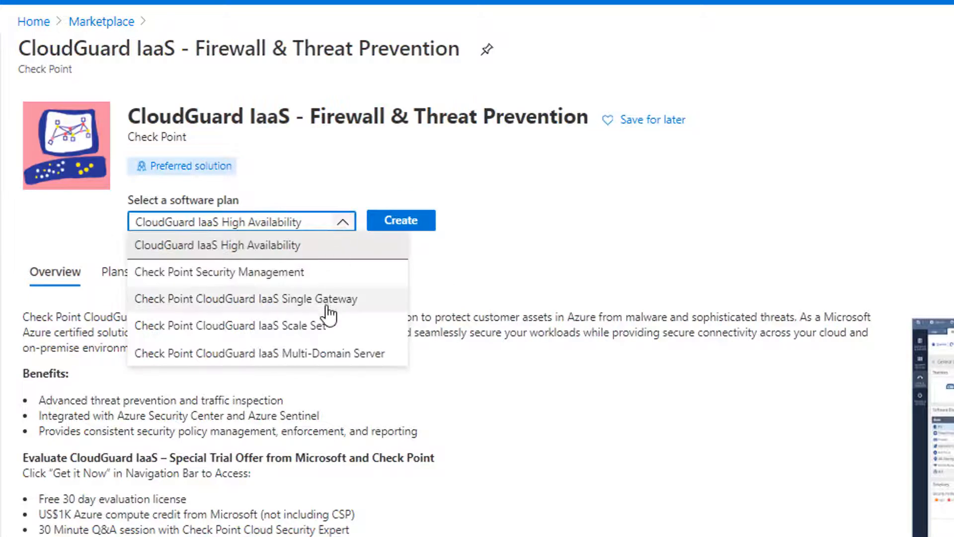
{"action": "left_click", "coordinate": [378, 298]}
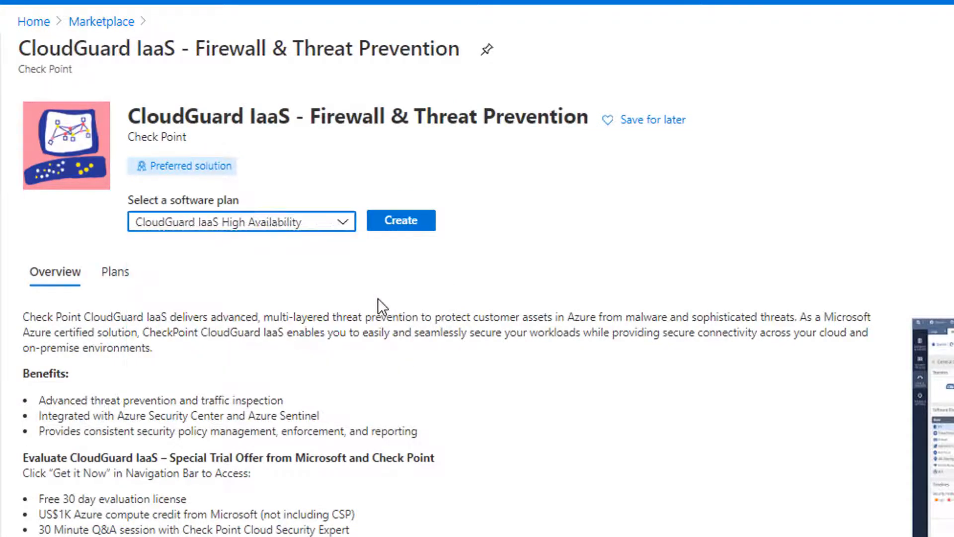
{"action": "left_click", "coordinate": [396, 226]}
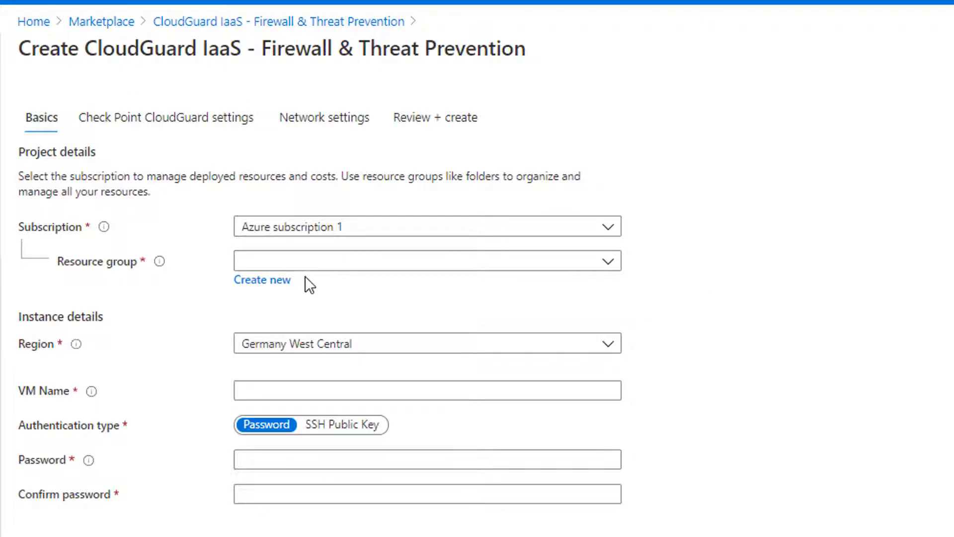
- Create new resource group securehub and set the region to East US
{"action": "left_click", "coordinate": [269, 282]}
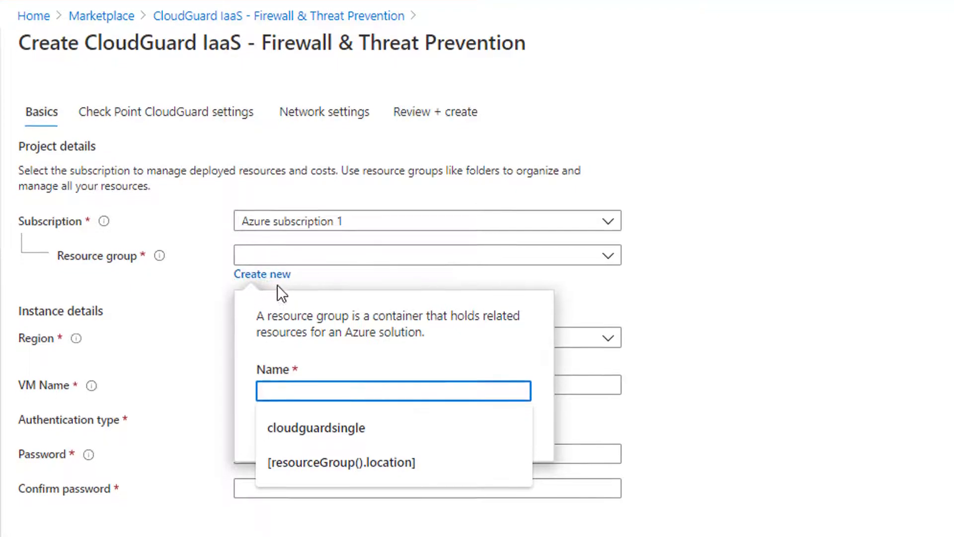
{"action": "type", "text": "securehub"}
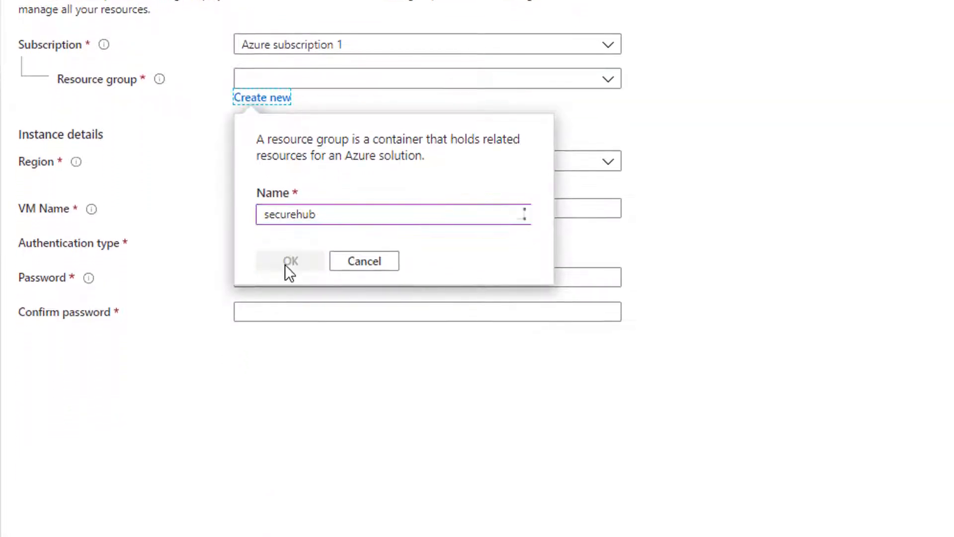
{"action": "left_click", "coordinate": [284, 269]}
{"action": "left_click", "coordinate": [331, 166]}
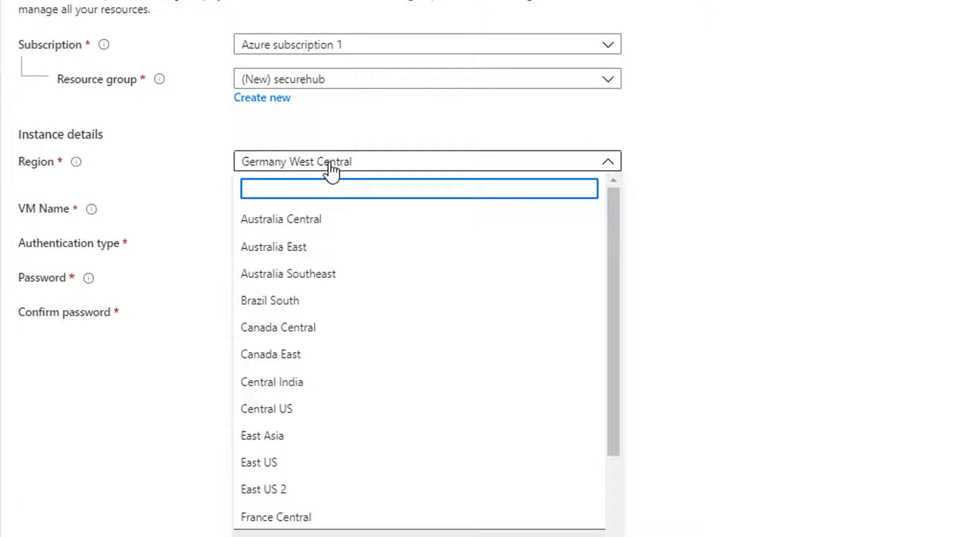
{"action": "left_click", "coordinate": [287, 465]}
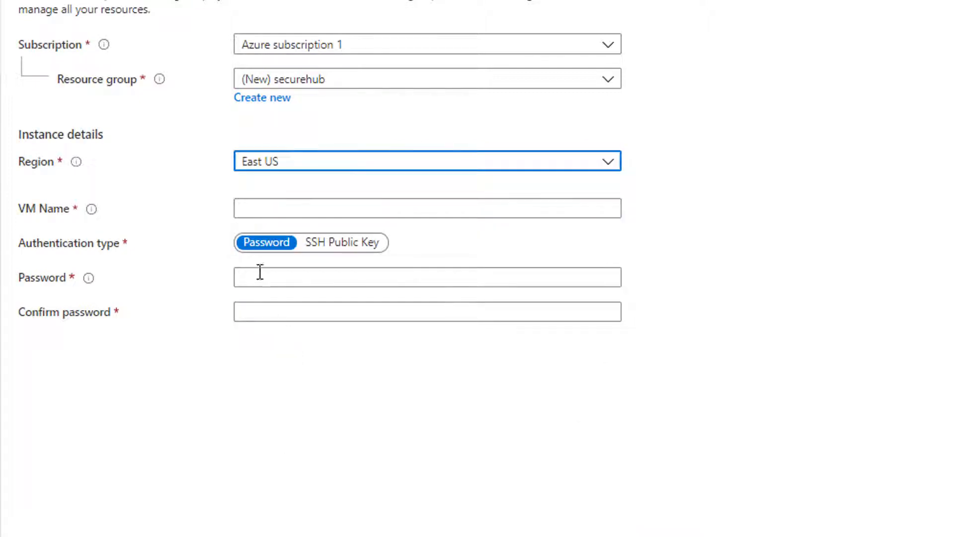
- Name the VM cloudguardsingle, enter and confirm its password, and continue
{"action": "left_click", "coordinate": [320, 211]}
{"action": "type", "text": "cloudguardsingle"}
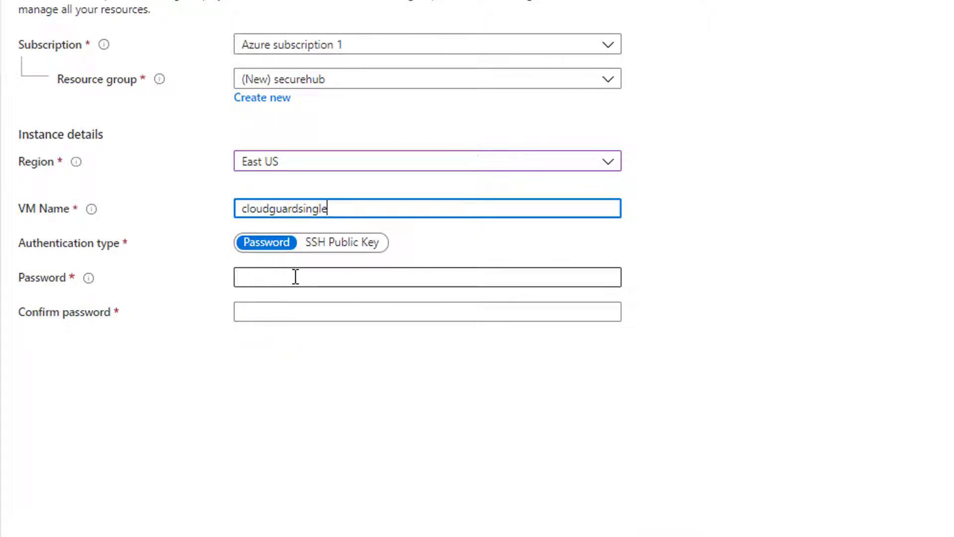
{"action": "key", "text": "Tab"}
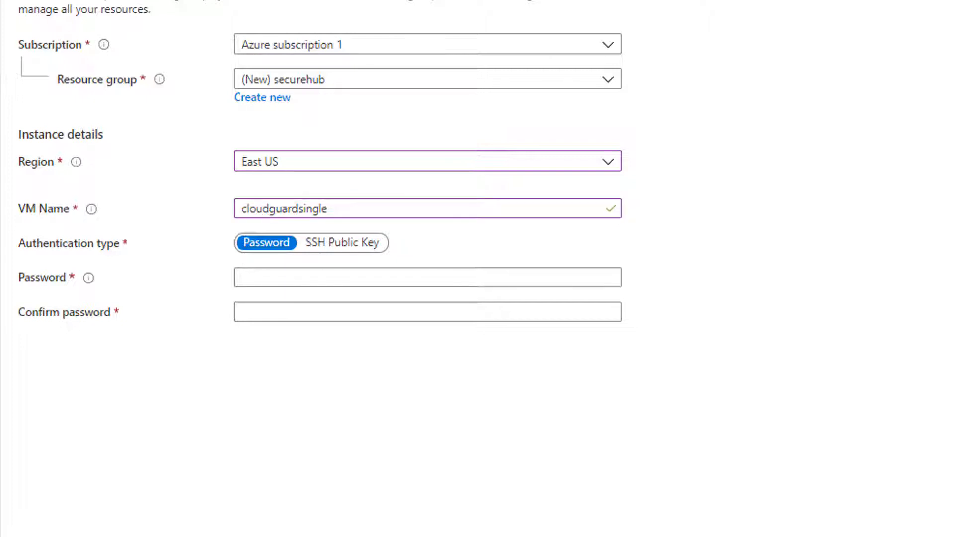
{"action": "left_click", "coordinate": [368, 277]}
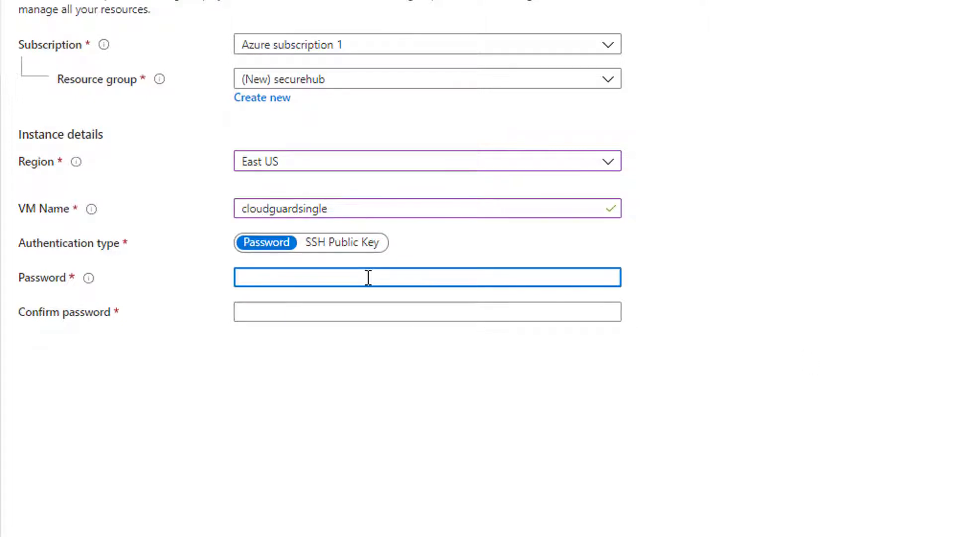
{"action": "key", "text": "ctrl+v"}
{"action": "left_click", "coordinate": [355, 312]}
{"action": "key", "text": "ctrl+v"}
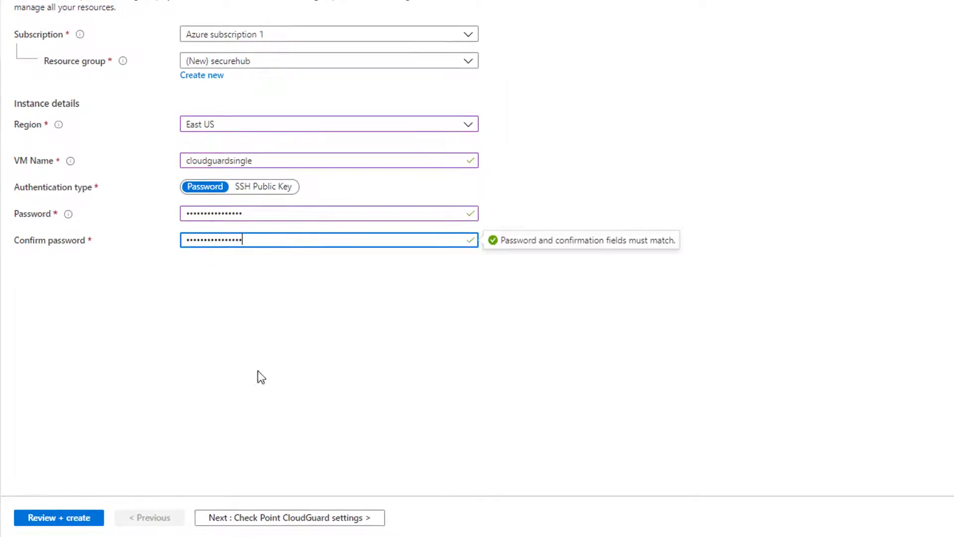
{"action": "left_click", "coordinate": [273, 521]}
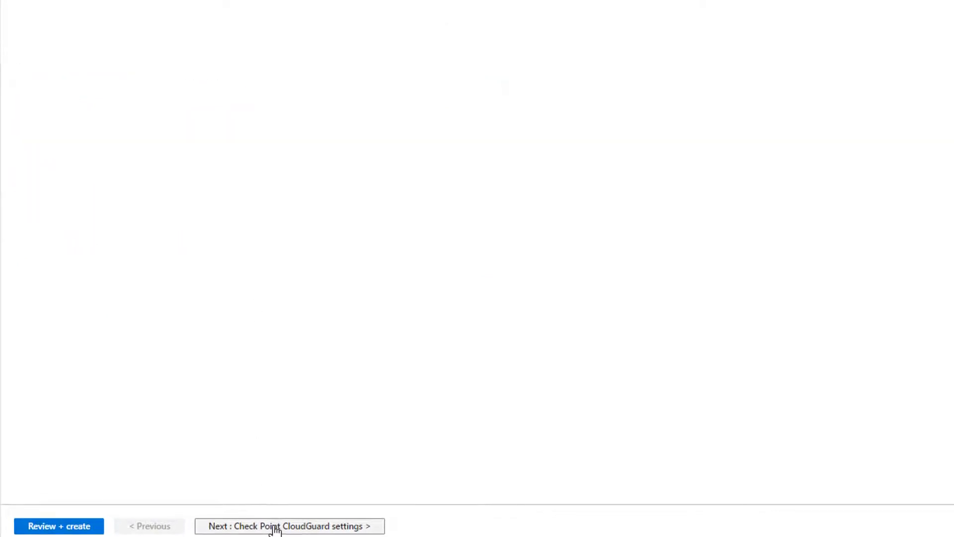
- Choose CloudGuard version R80.40 with Standalone installation type and proceed to Network settings
{"action": "left_click", "coordinate": [244, 50]}
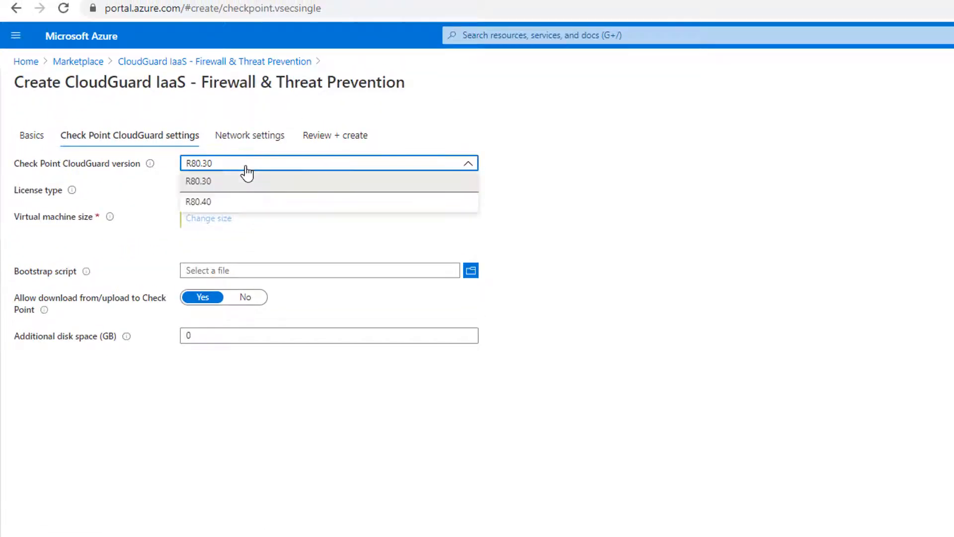
{"action": "left_click", "coordinate": [234, 201]}
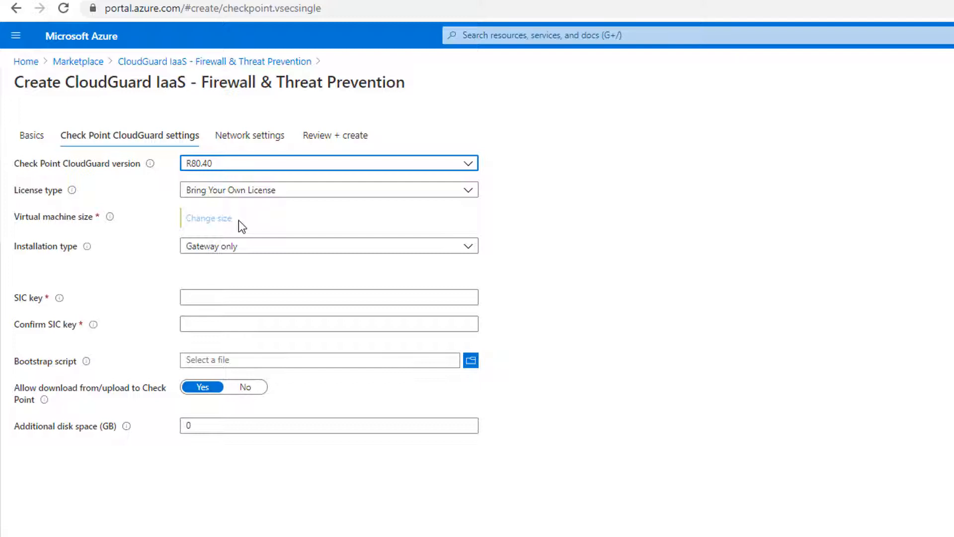
{"action": "left_click", "coordinate": [249, 248]}
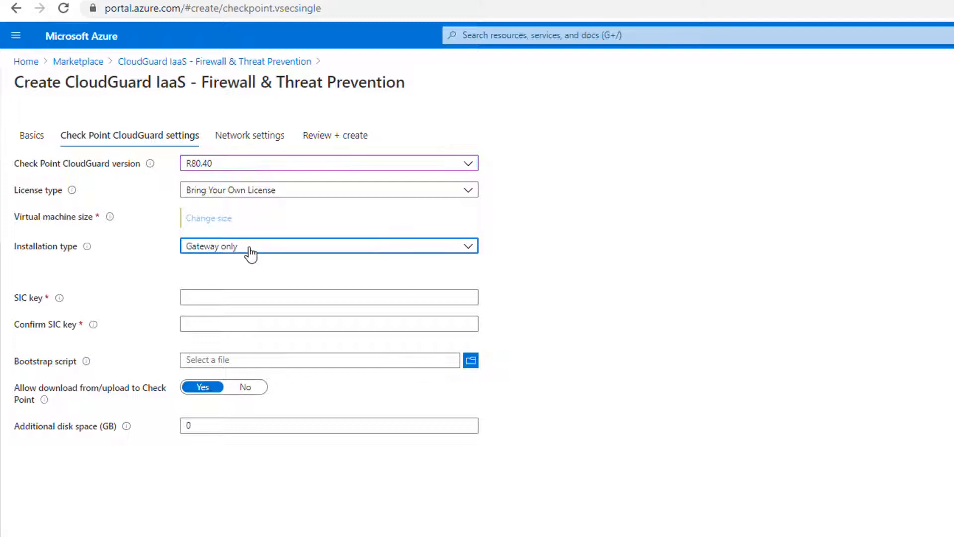
{"action": "left_click", "coordinate": [222, 289]}
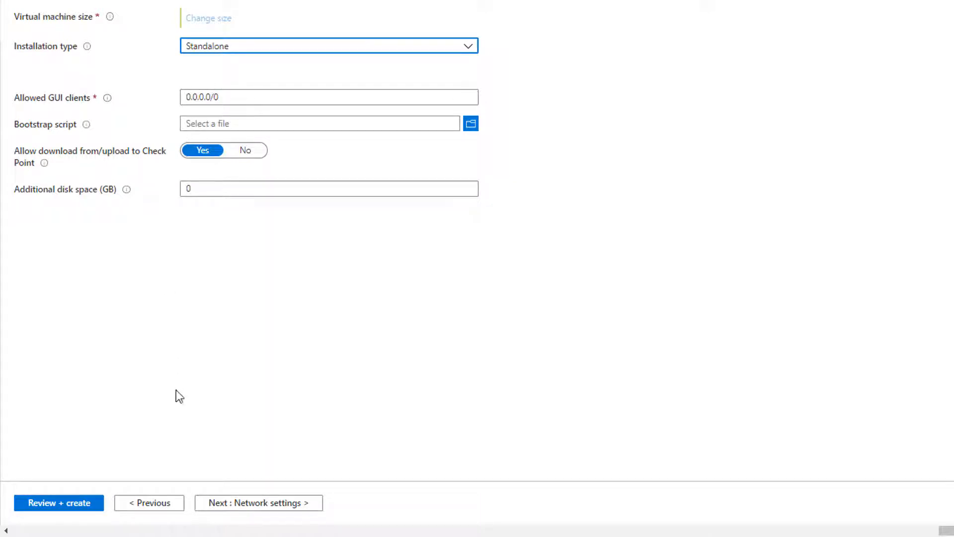
{"action": "left_click", "coordinate": [247, 503]}
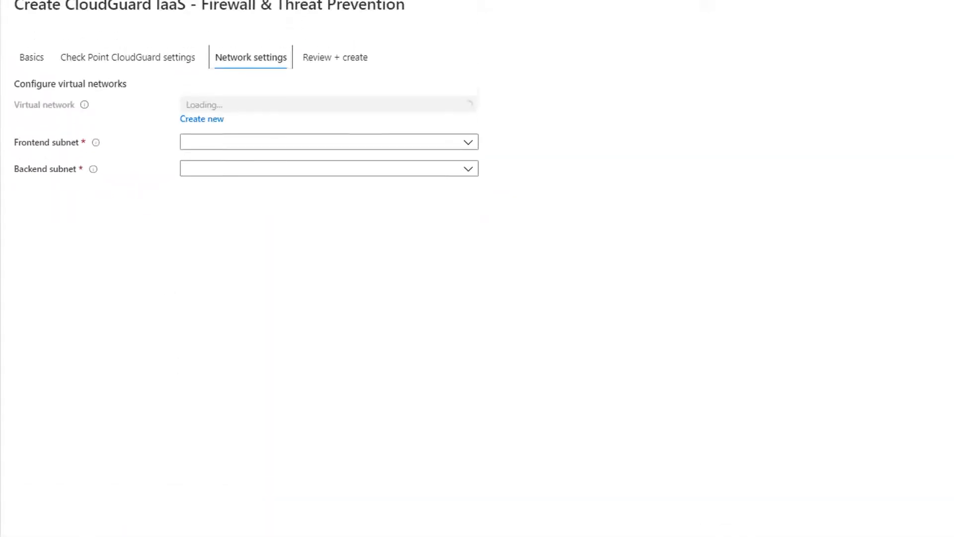
- Create virtual network CloudGuard-vNet (172.16.48.0/22) with Frontend 172.16.48.0/24 and Backend 172.16.49.0/24 subnets
{"action": "left_click", "coordinate": [212, 170]}
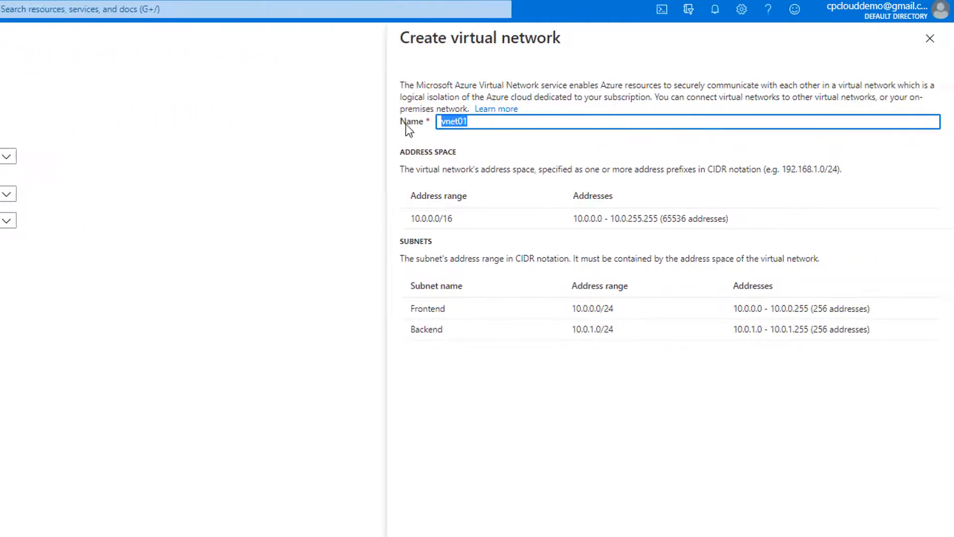
{"action": "type", "text": "CloudGuard-vNet"}
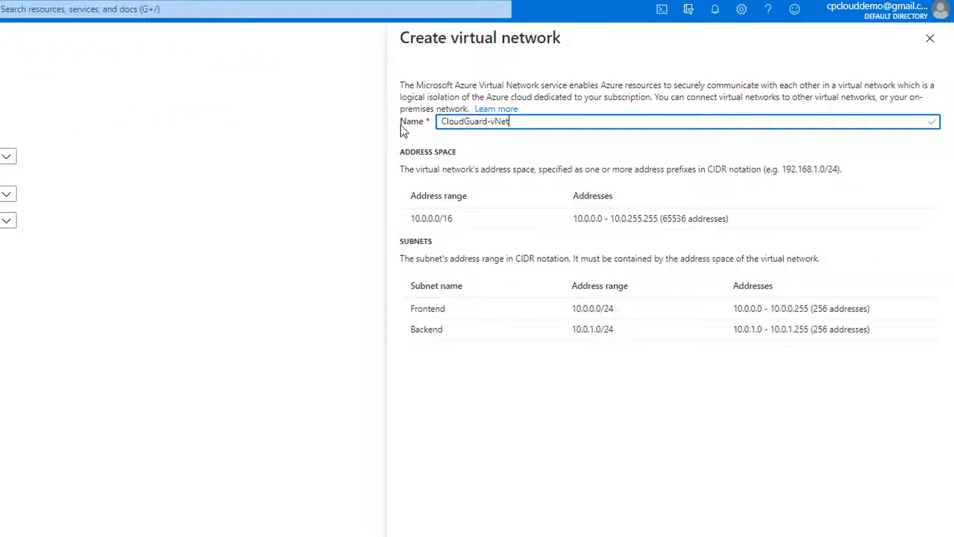
{"action": "left_click", "coordinate": [450, 216]}
{"action": "type", "text": "17"}
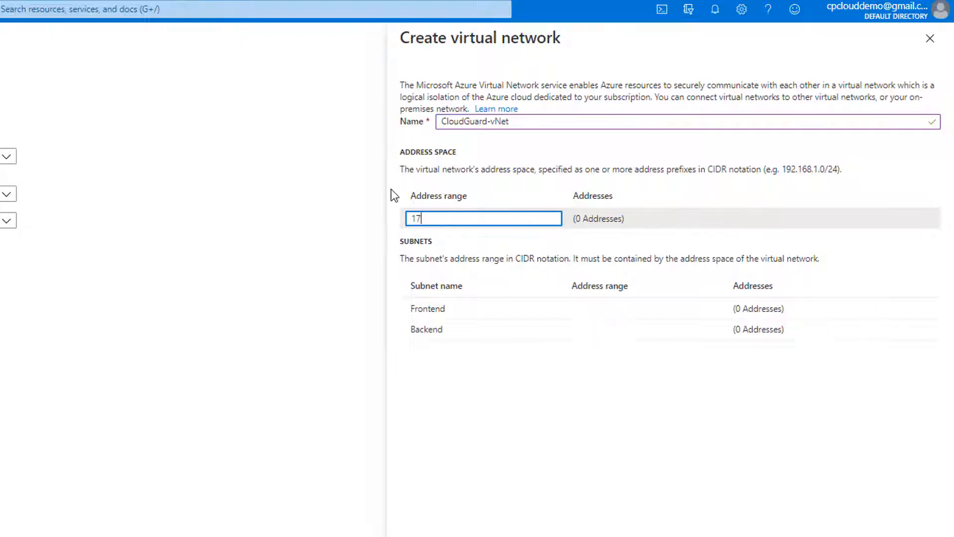
{"action": "type", "text": "2.16."}
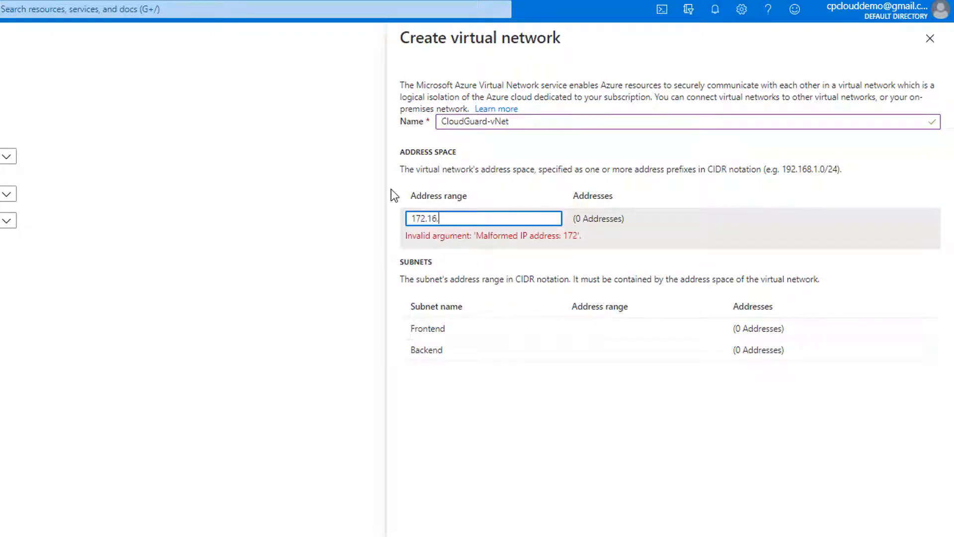
{"action": "type", "text": "48.0"}
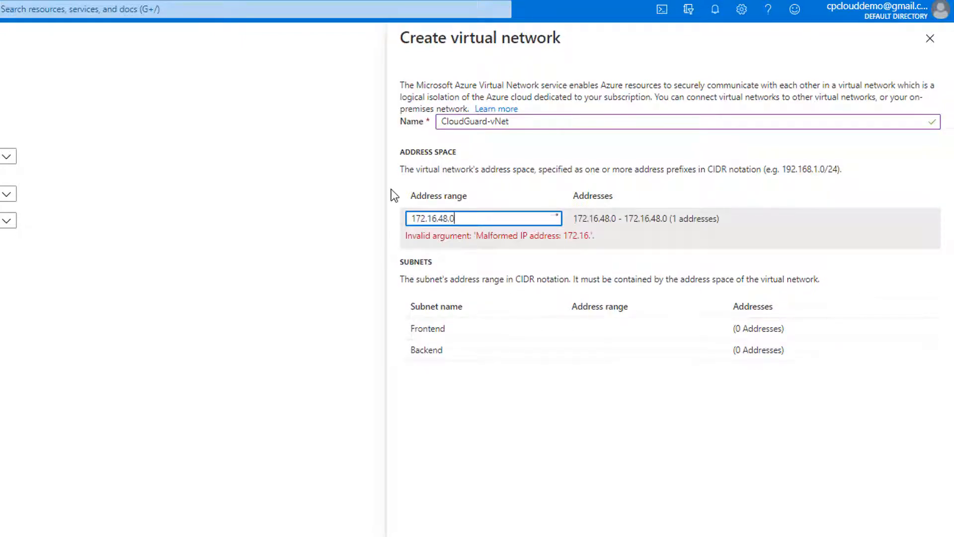
{"action": "type", "text": "/22"}
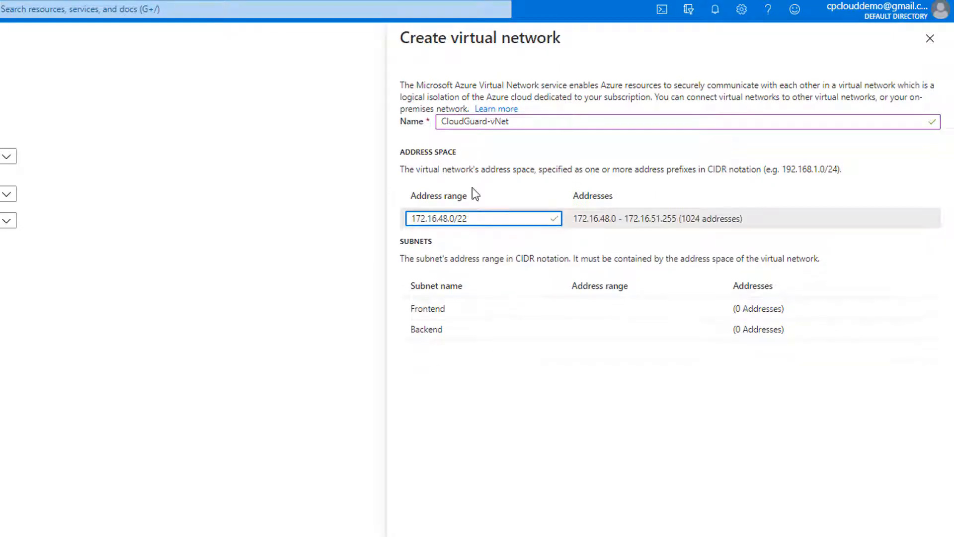
{"action": "left_click", "coordinate": [593, 309]}
{"action": "type", "text": "17"}
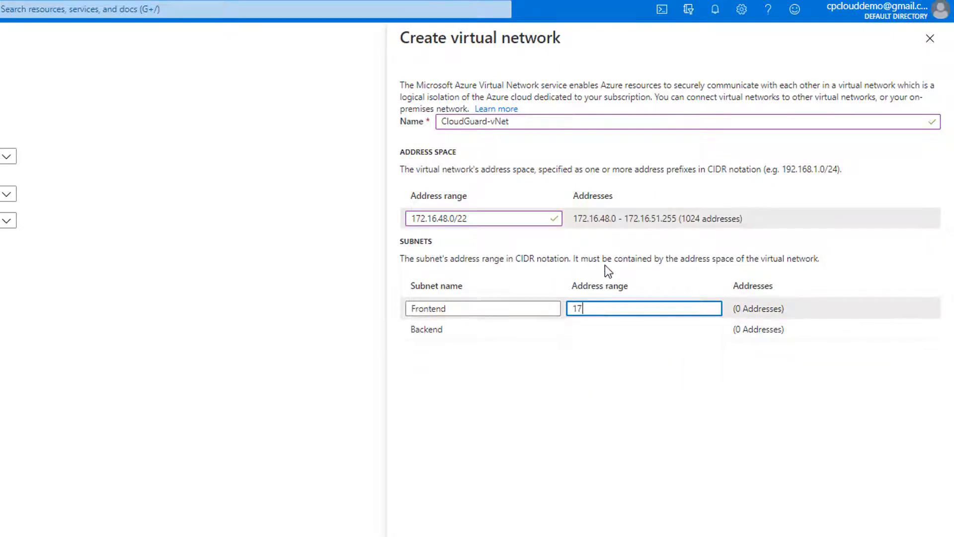
{"action": "type", "text": "2.16."}
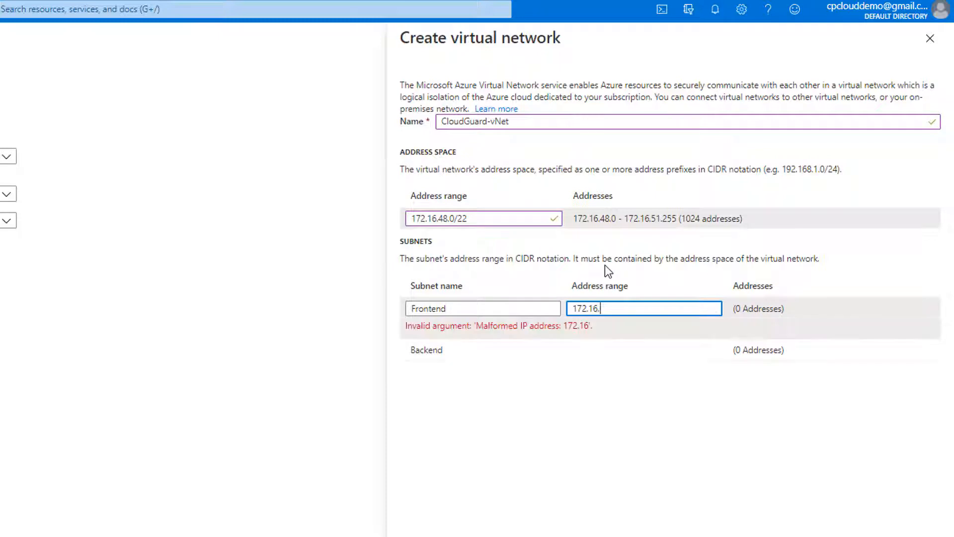
{"action": "type", "text": "48.0/24"}
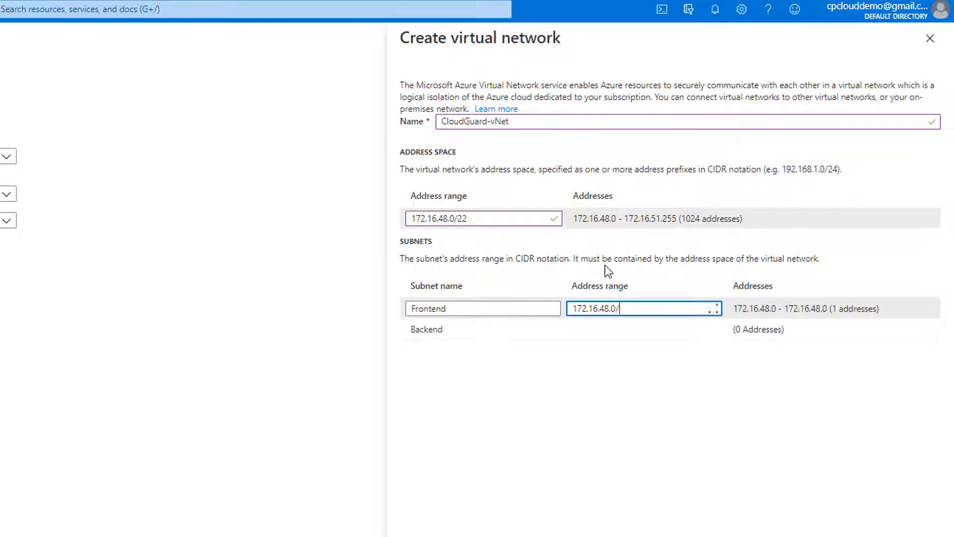
{"action": "triple_click", "coordinate": [630, 309]}
{"action": "key", "text": "ctrl+c"}
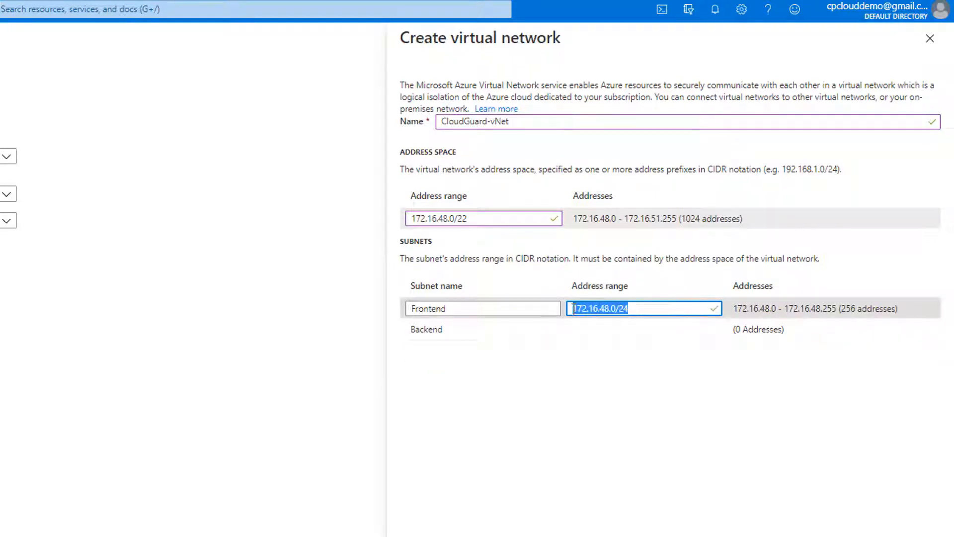
{"action": "left_click", "coordinate": [615, 330]}
{"action": "key", "text": "ctrl+v"}
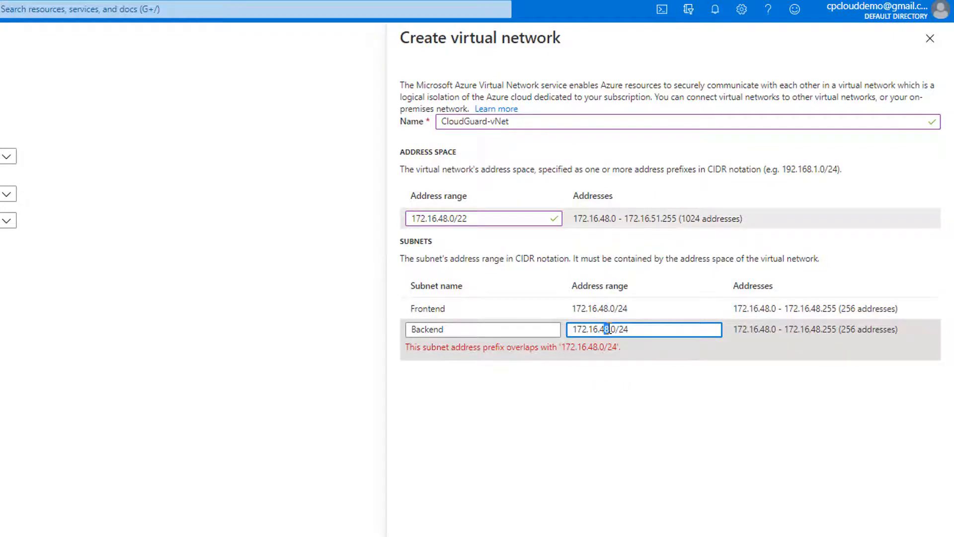
{"action": "type", "text": "9"}
{"action": "scroll", "coordinate": [661, 273], "scroll_direction": "down", "scroll_amount": 4}
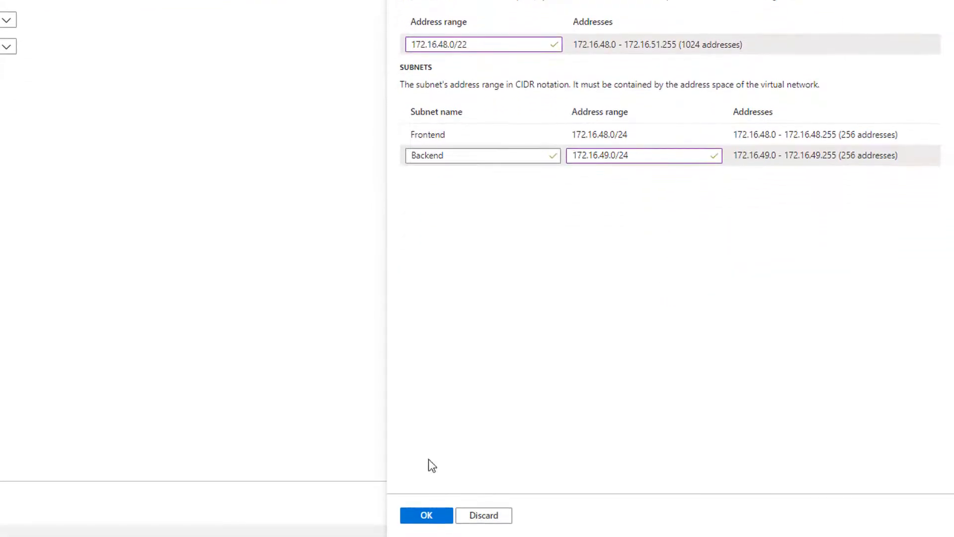
{"action": "left_click", "coordinate": [427, 516]}
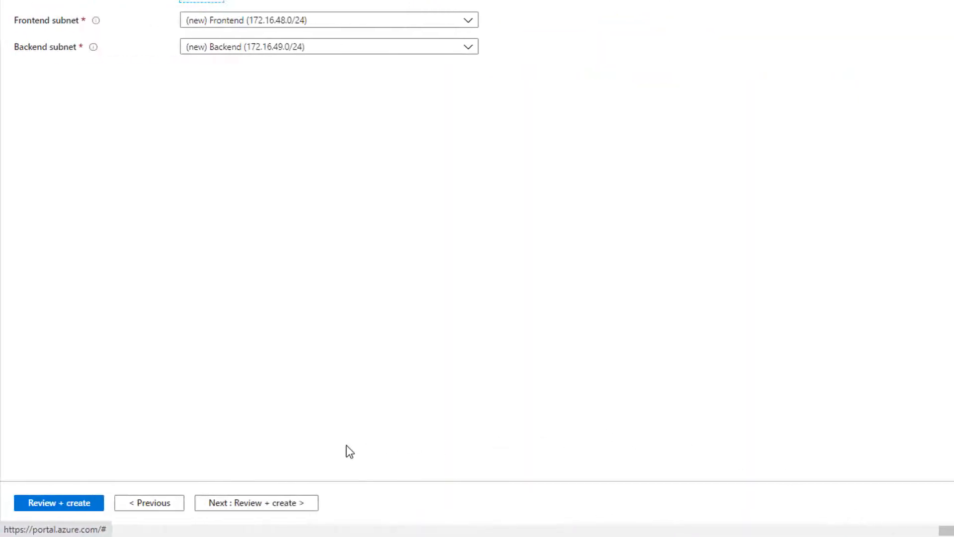
- Review and launch the CloudGuard deployment, then open its resource group
{"action": "left_click", "coordinate": [264, 503]}
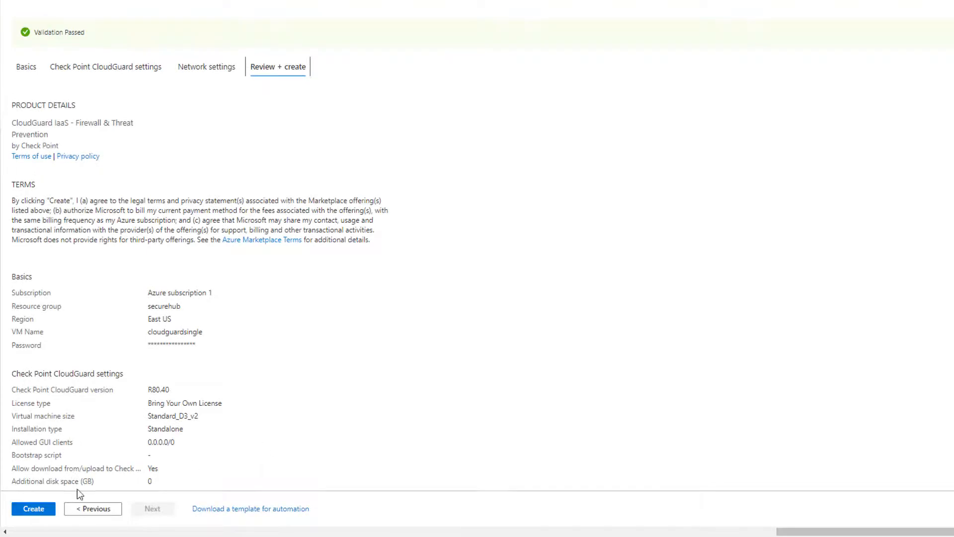
{"action": "left_click", "coordinate": [34, 508]}
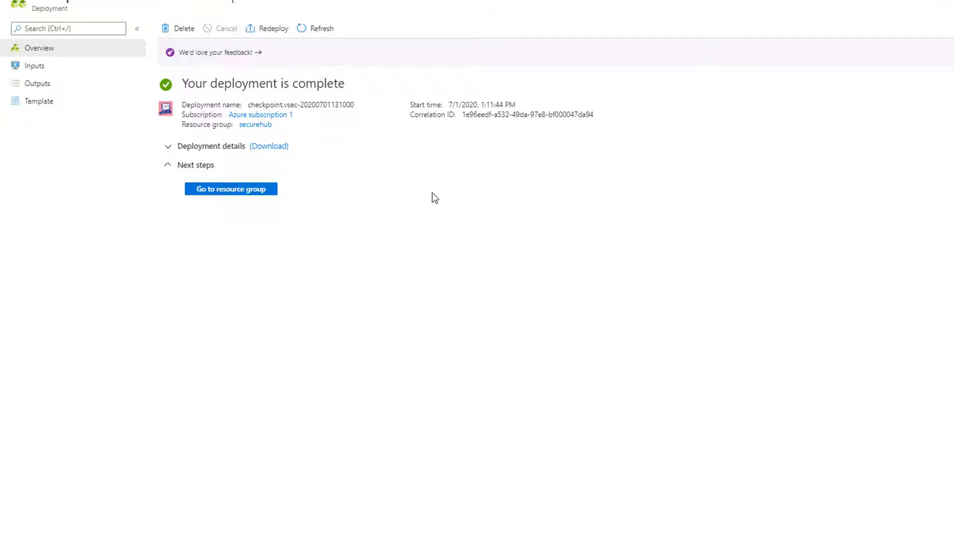
{"action": "left_click", "coordinate": [248, 191]}
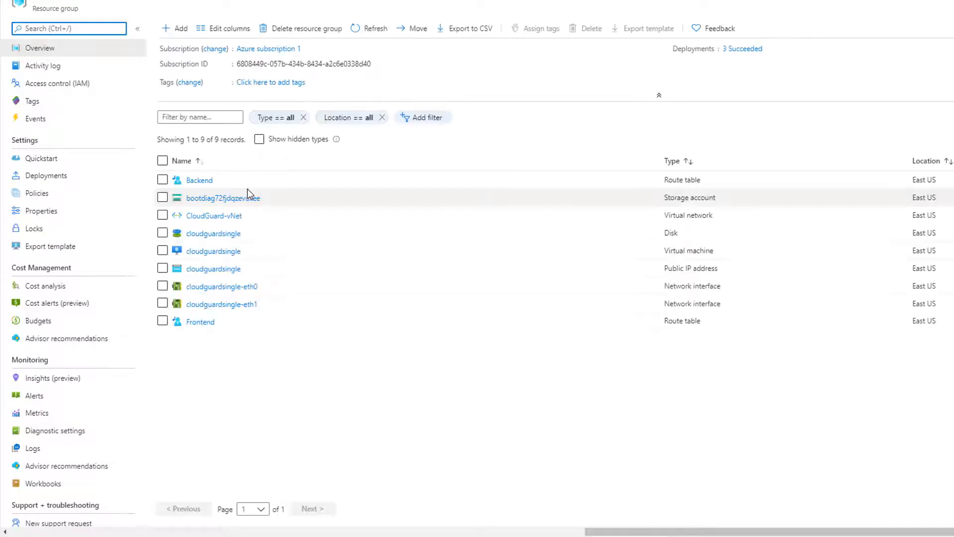
- Copy the cloudguardsingle public IP 40.117.73.91 and open a new browser tab
{"action": "left_click", "coordinate": [222, 269]}
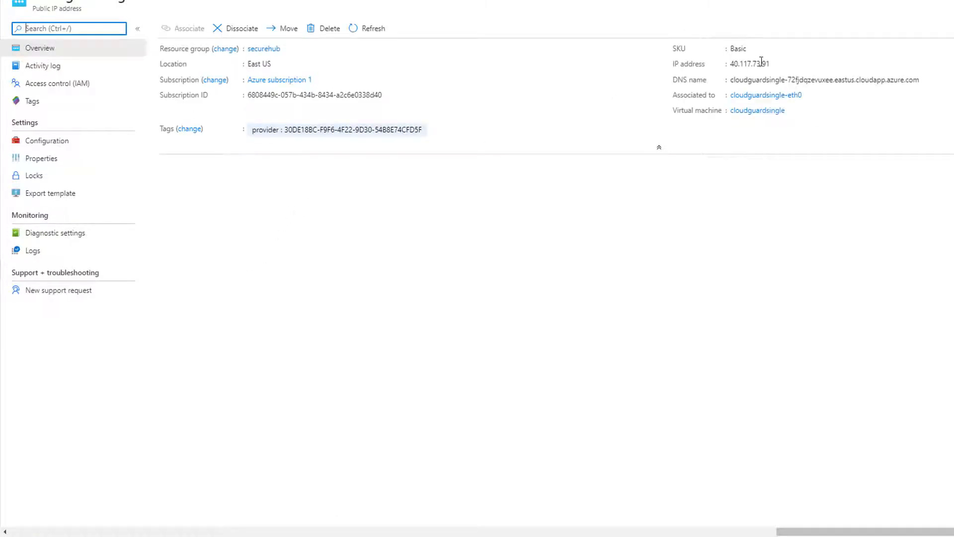
{"action": "left_click", "coordinate": [776, 64]}
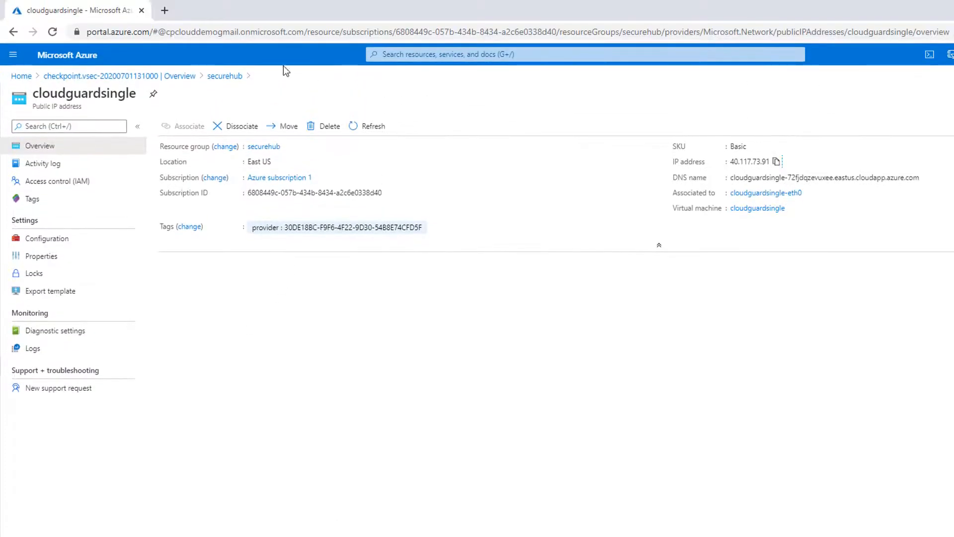
{"action": "left_click", "coordinate": [165, 10]}
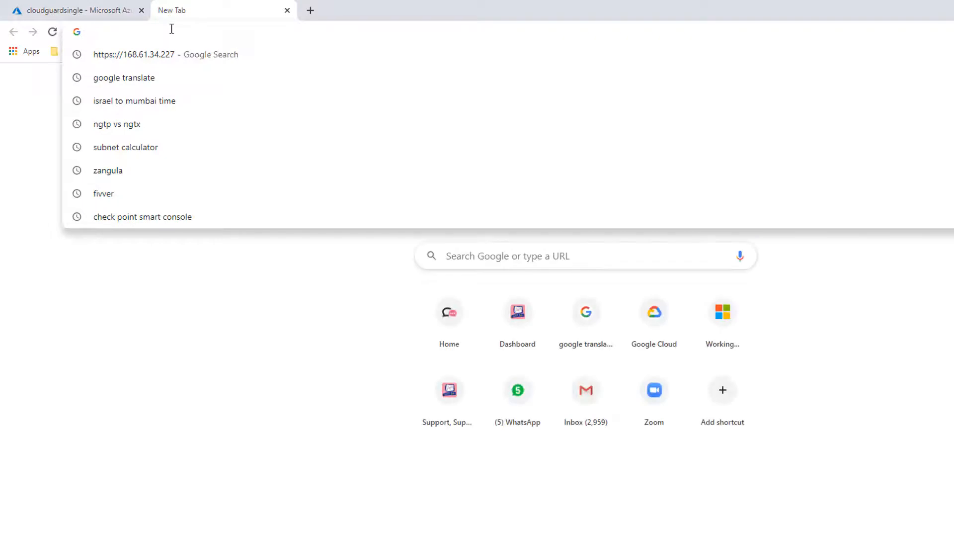
{"action": "type", "text": "https://"}
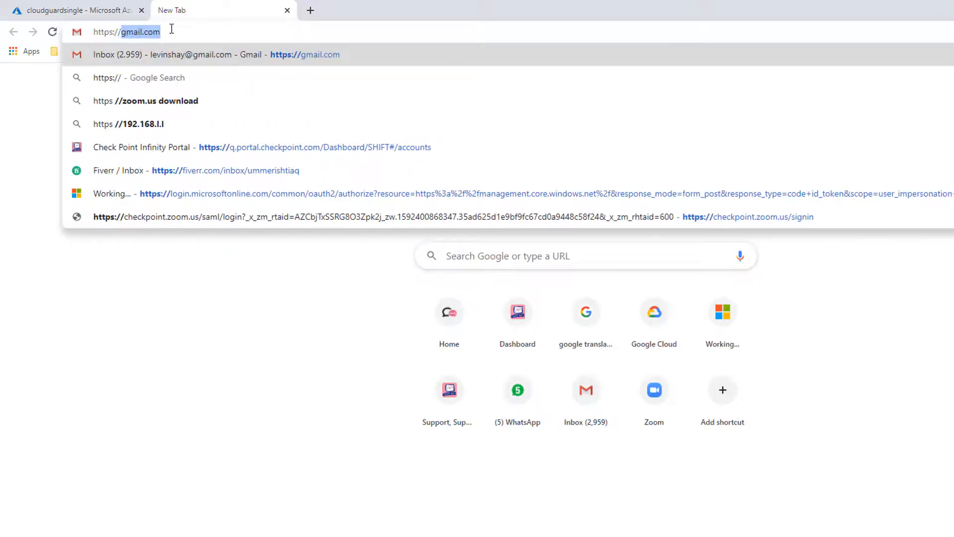
{"action": "key", "text": "ctrl+v"}
{"action": "key", "text": "Return"}
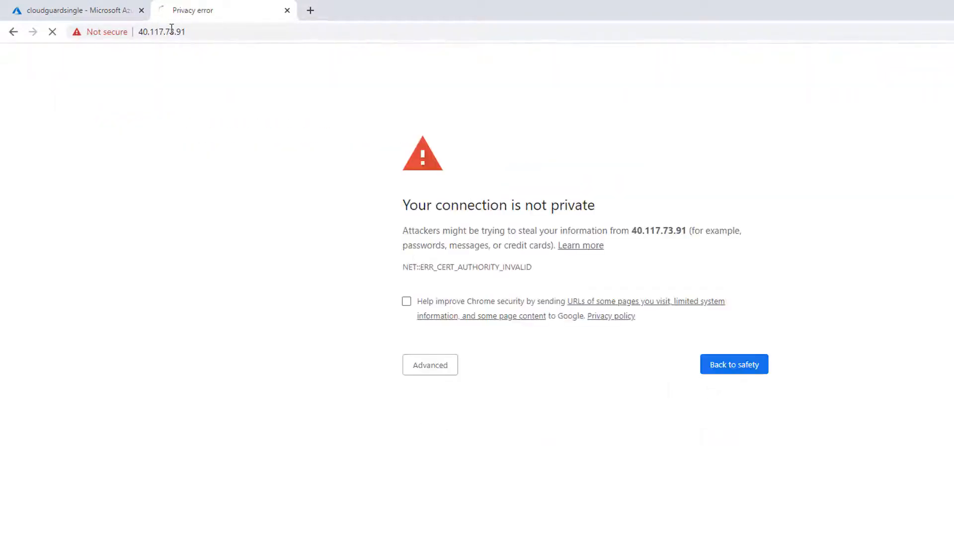
{"action": "left_click", "coordinate": [425, 366]}
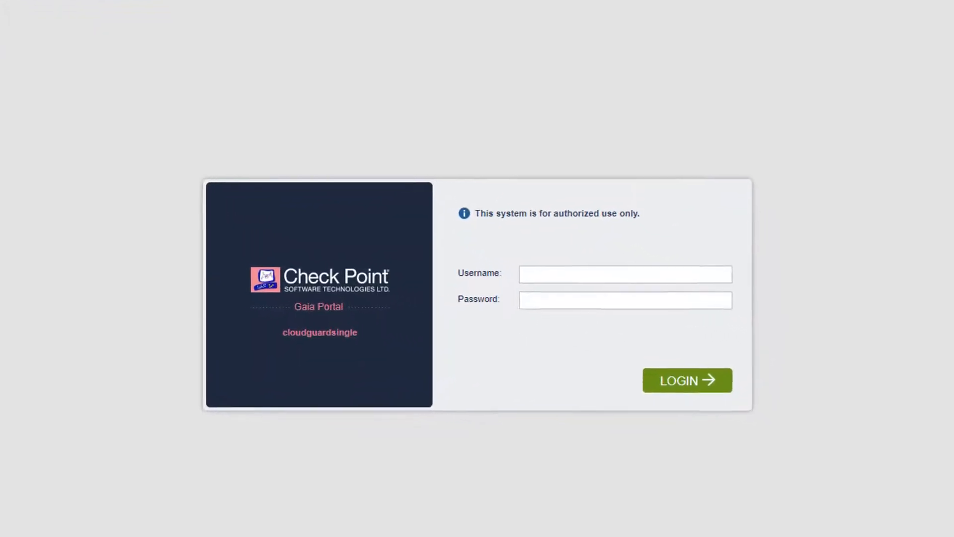
- Log in to Gaia Portal as admin and open Upgrades (CPUSE) Status and Actions
{"action": "type", "text": "admin"}
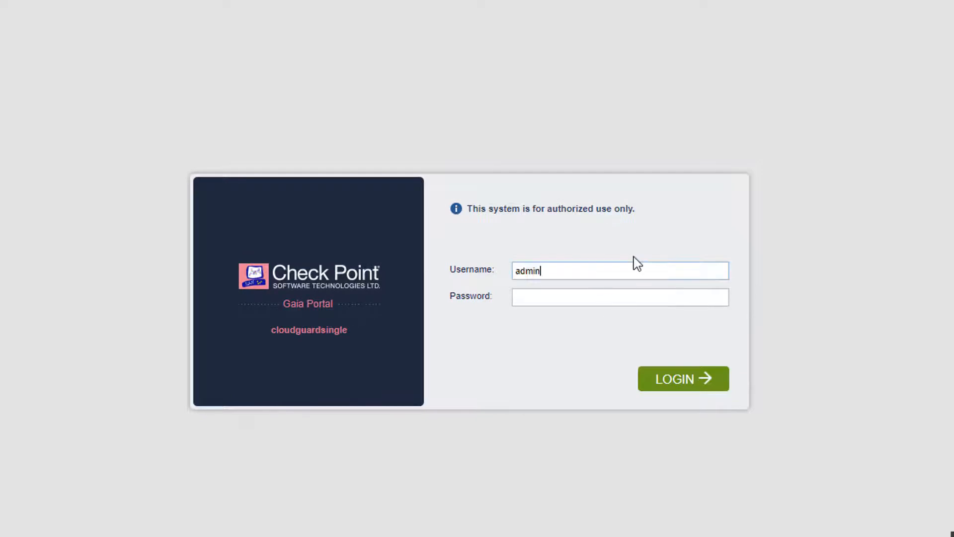
{"action": "key", "text": "Tab"}
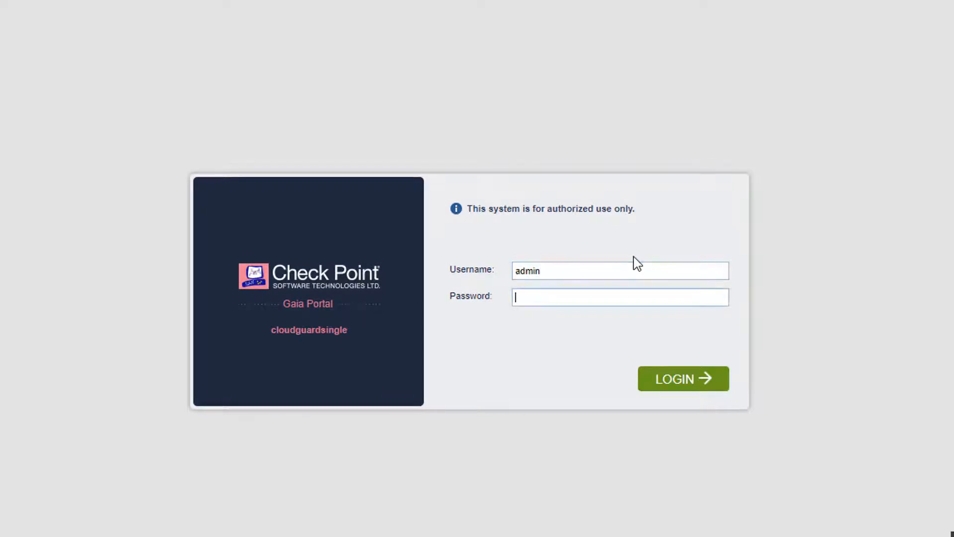
{"action": "key", "text": "ctrl+v"}
{"action": "key", "text": "Return"}
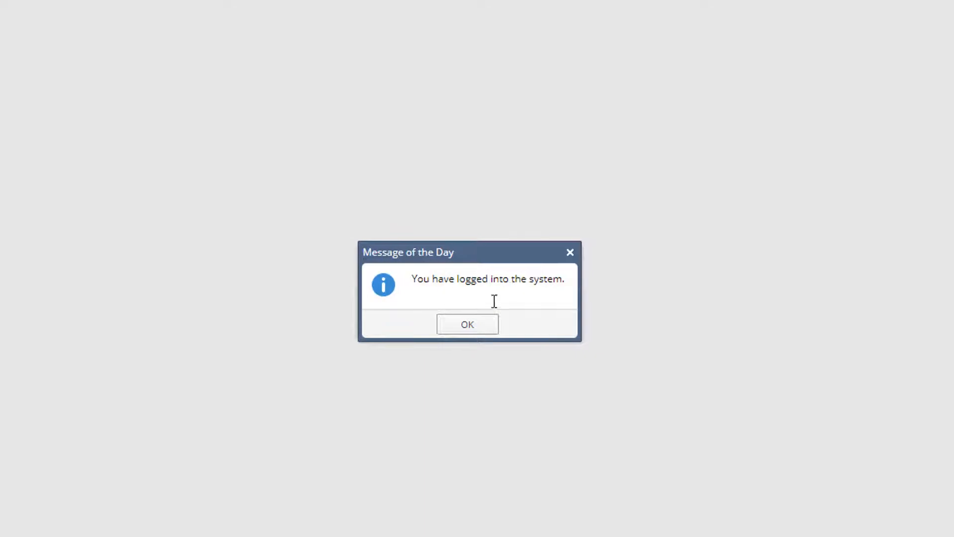
{"action": "left_click", "coordinate": [466, 324]}
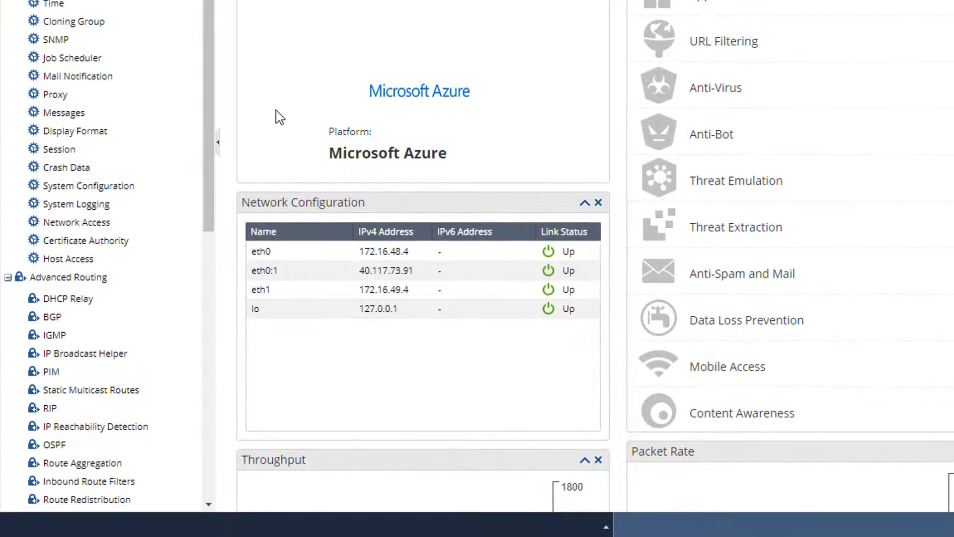
{"action": "scroll", "coordinate": [213, 298], "scroll_direction": "down", "scroll_amount": 7}
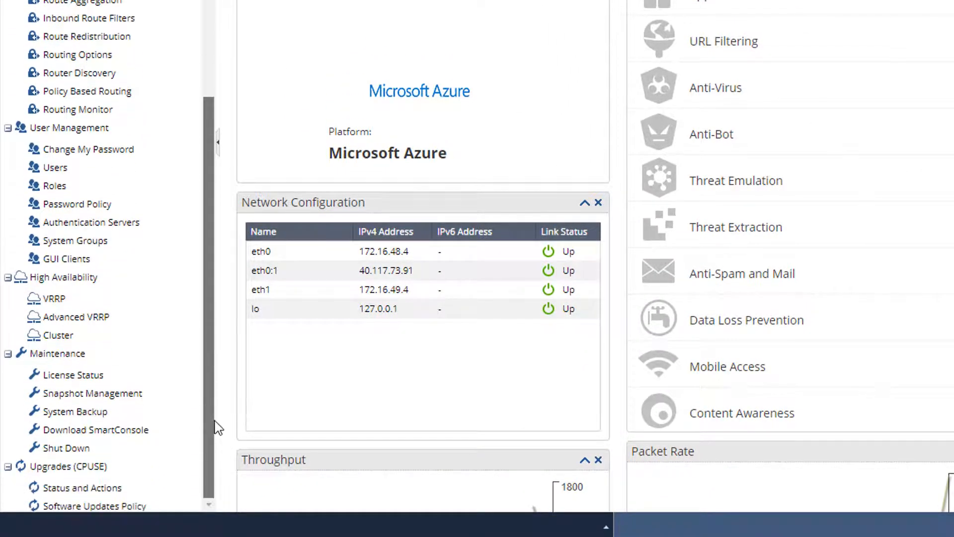
{"action": "left_click", "coordinate": [97, 488]}
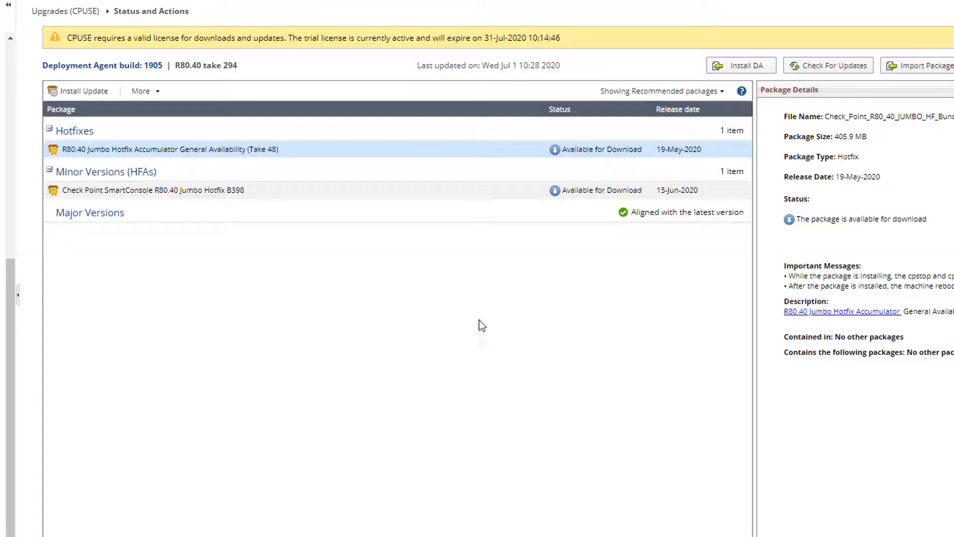
- Check for updates, then download and export the SmartConsole R80.40 package
{"action": "left_click", "coordinate": [843, 71]}
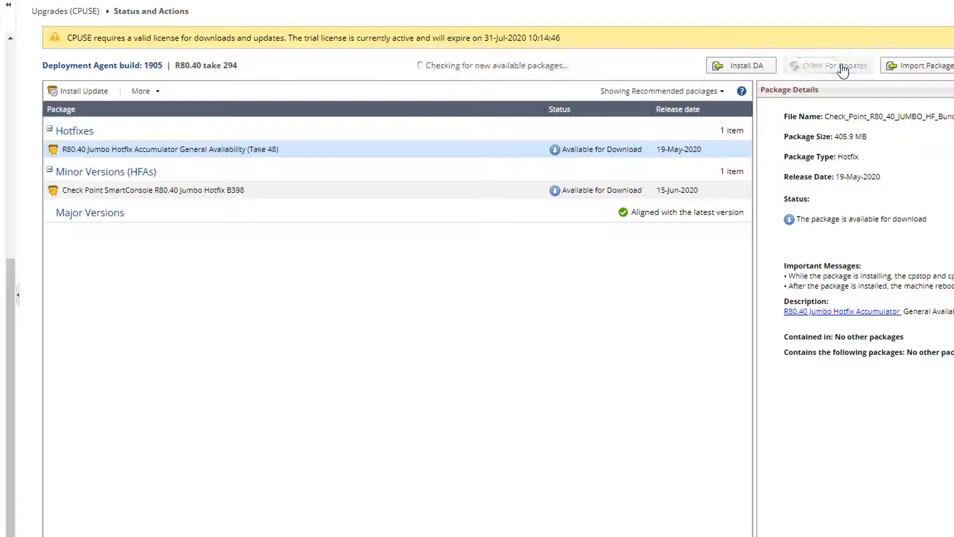
{"action": "right_click", "coordinate": [577, 190]}
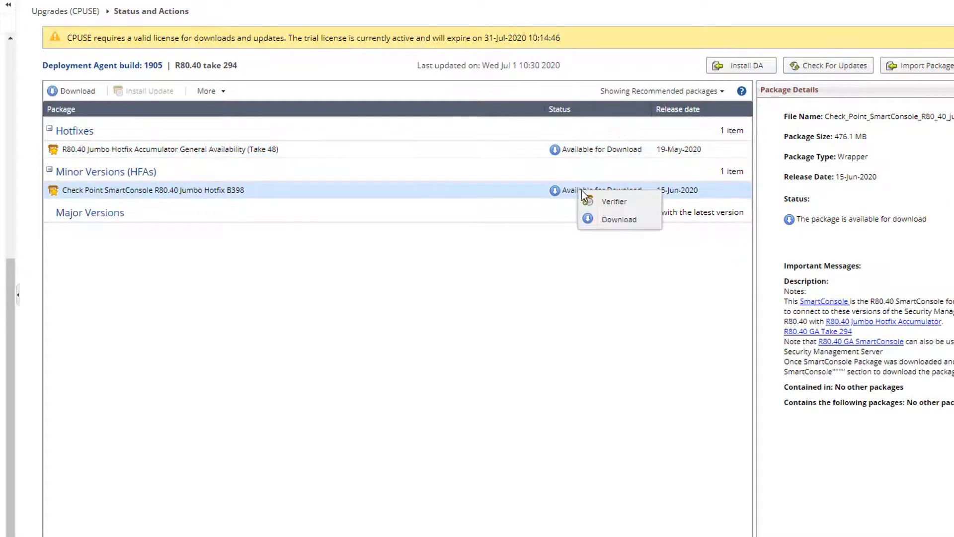
{"action": "left_click", "coordinate": [621, 222]}
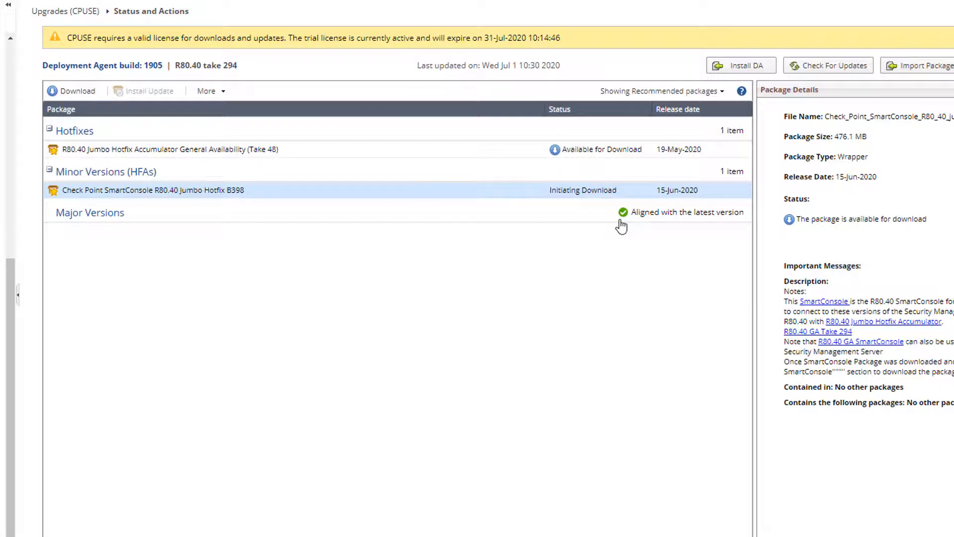
{"action": "right_click", "coordinate": [604, 190]}
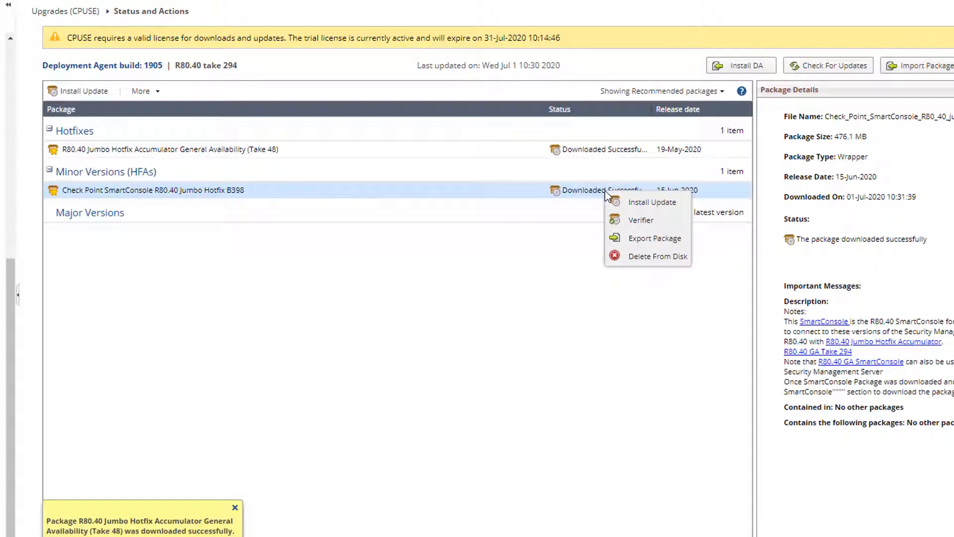
{"action": "left_click", "coordinate": [648, 242]}
- Install the R80.40 Jumbo Hotfix Take 48 with automatic reboot enabled
{"action": "right_click", "coordinate": [618, 151]}
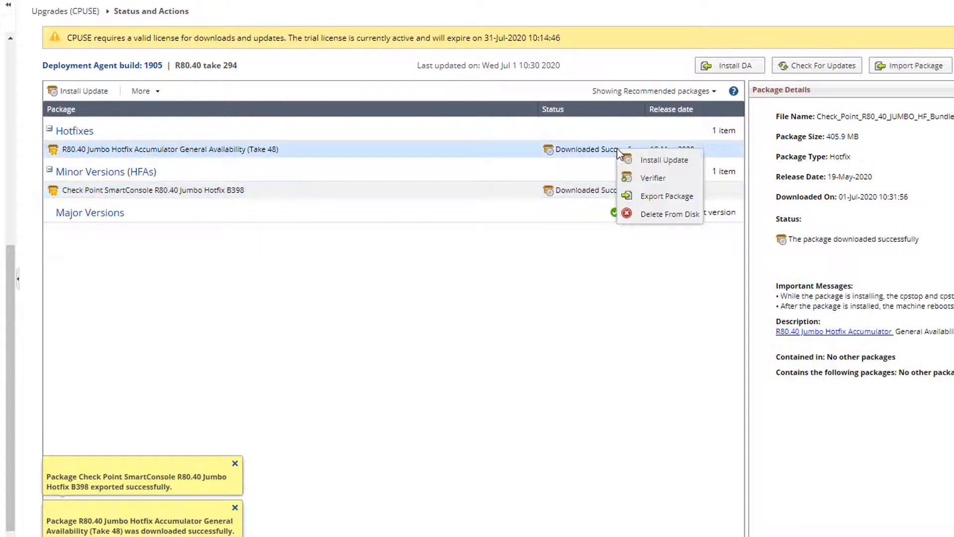
{"action": "left_click", "coordinate": [646, 159]}
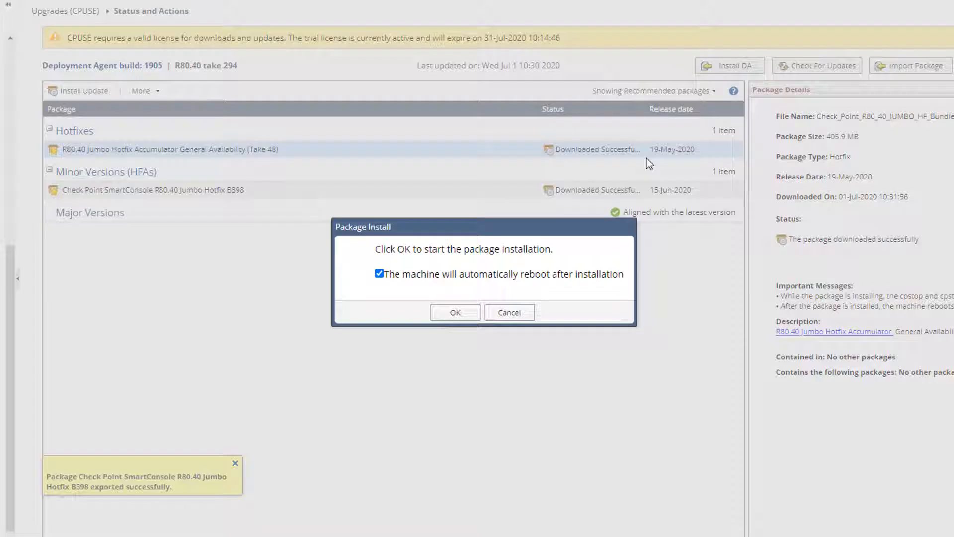
{"action": "left_click", "coordinate": [455, 313]}
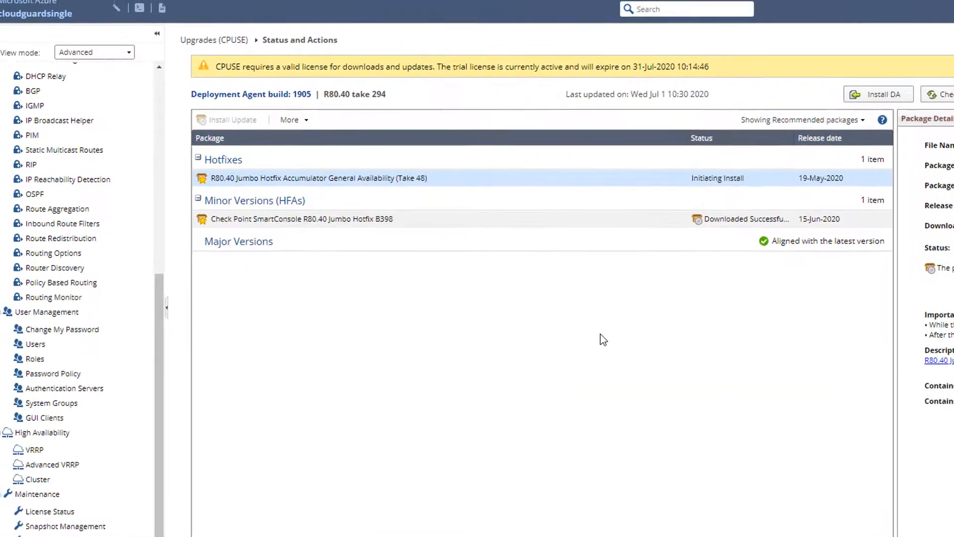
{"action": "left_click_drag", "start_coordinate": [165, 330], "coordinate": [168, 134]}
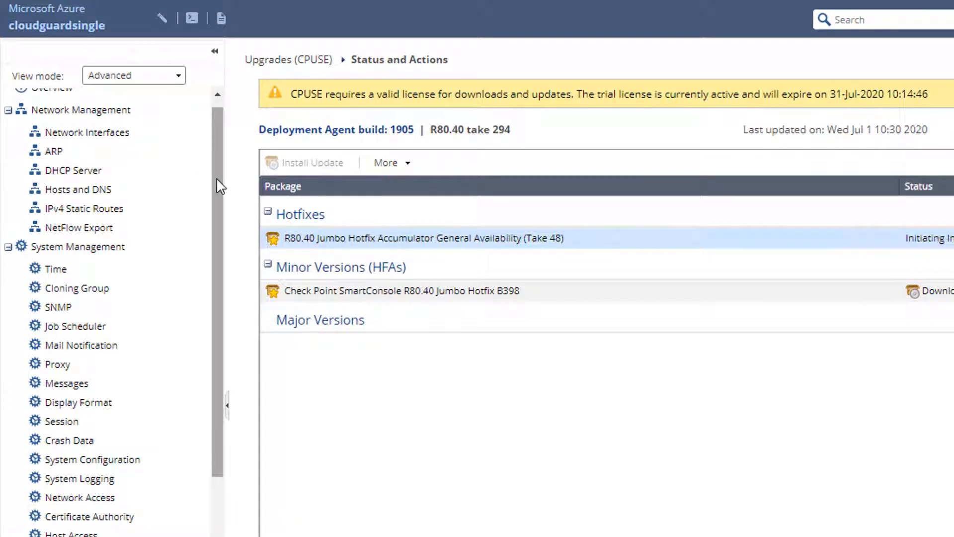
- Add an IPv4 static route to 192.168.0.0 via gateway 172.16.49.1 and save it
{"action": "left_click", "coordinate": [91, 212]}
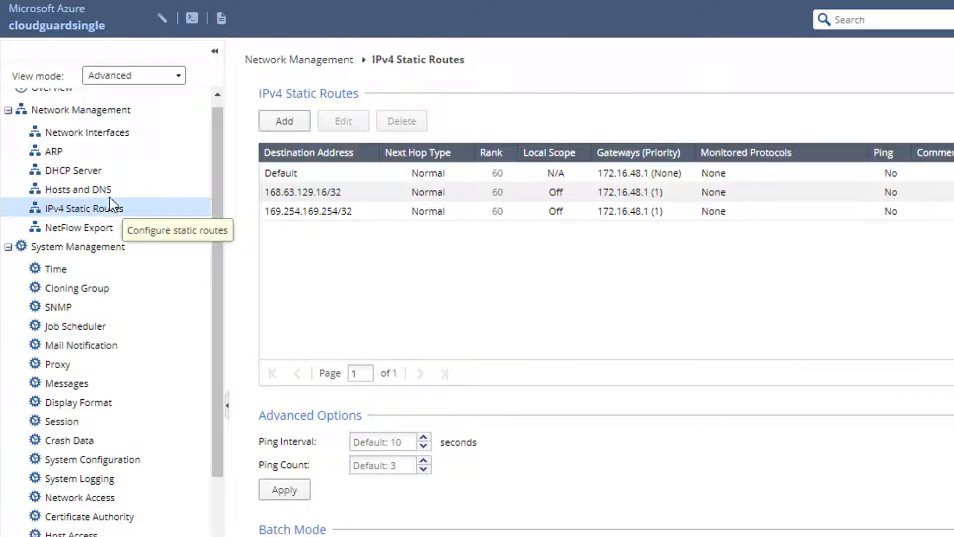
{"action": "left_click", "coordinate": [296, 129]}
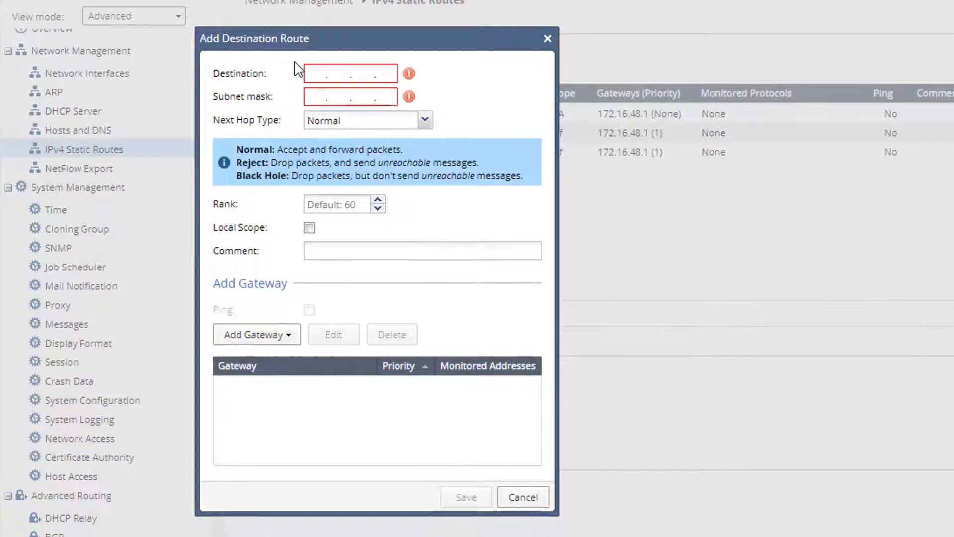
{"action": "left_click", "coordinate": [320, 76]}
{"action": "type", "text": "192.168.0.0"}
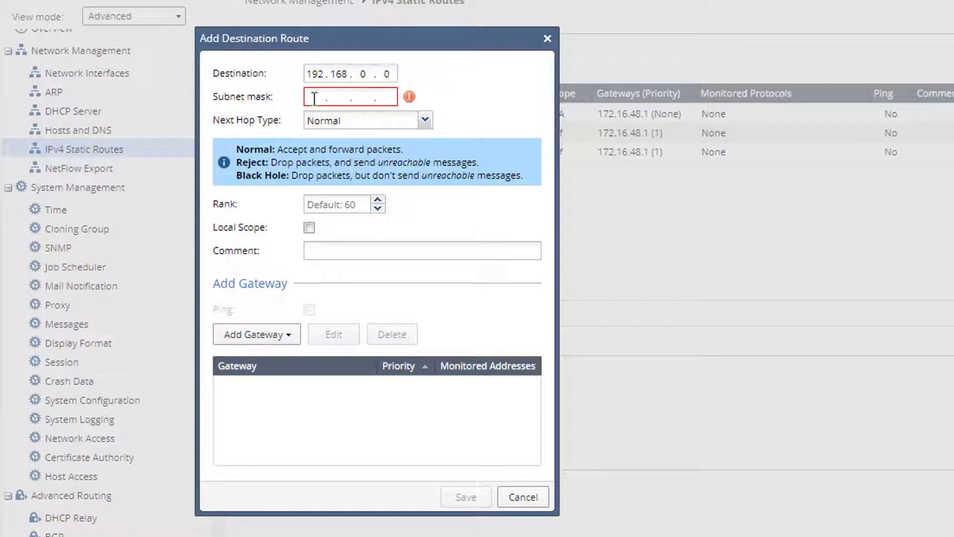
{"action": "left_click", "coordinate": [315, 98]}
{"action": "type", "text": "255.255."}
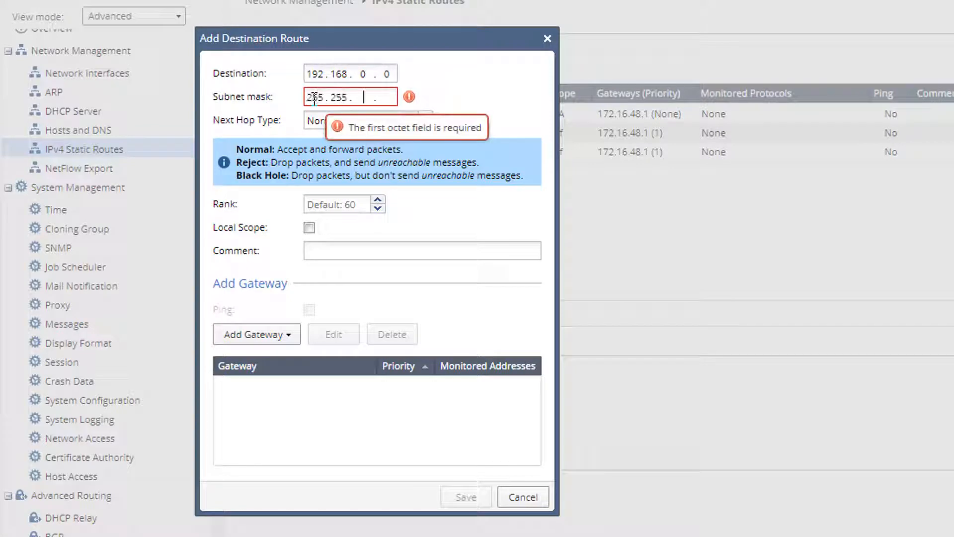
{"action": "type", "text": "252.0"}
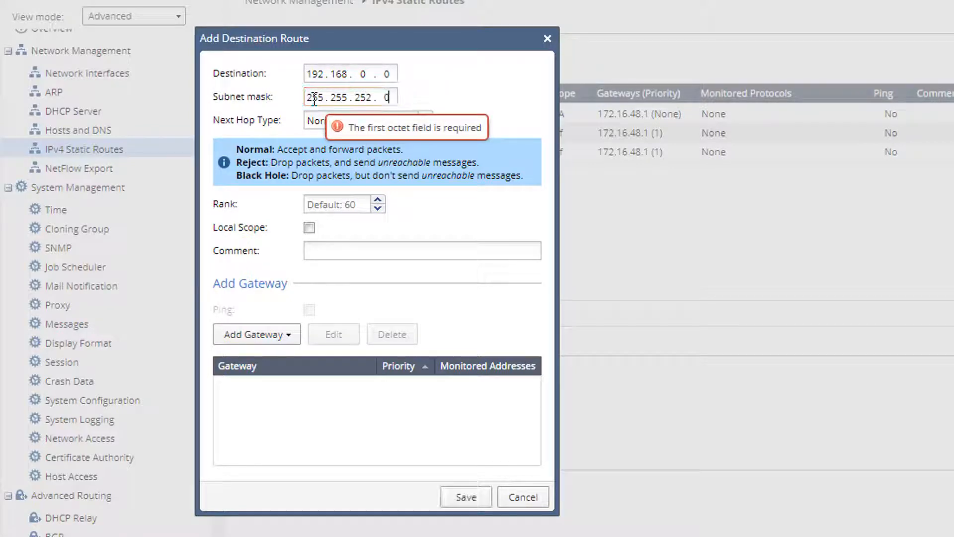
{"action": "left_click", "coordinate": [262, 339]}
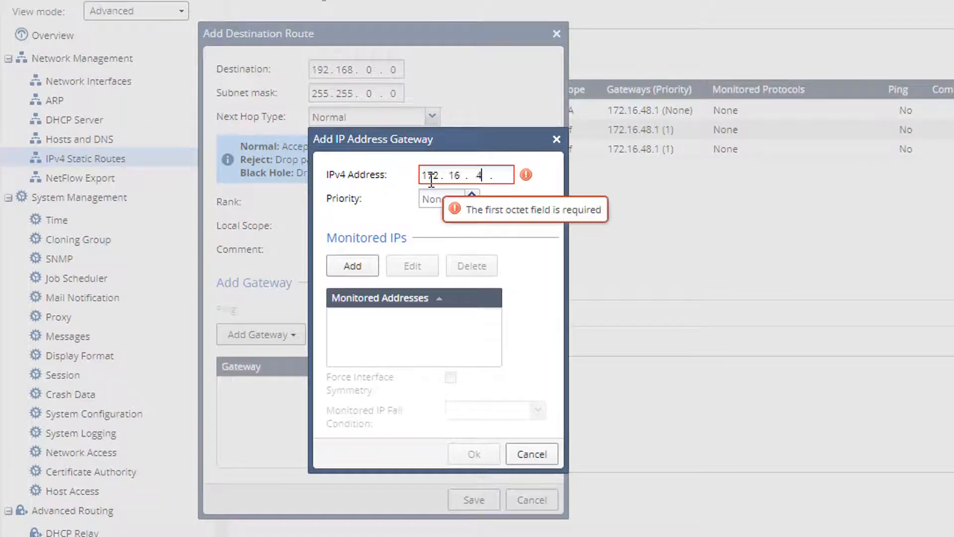
{"action": "type", "text": "9.1"}
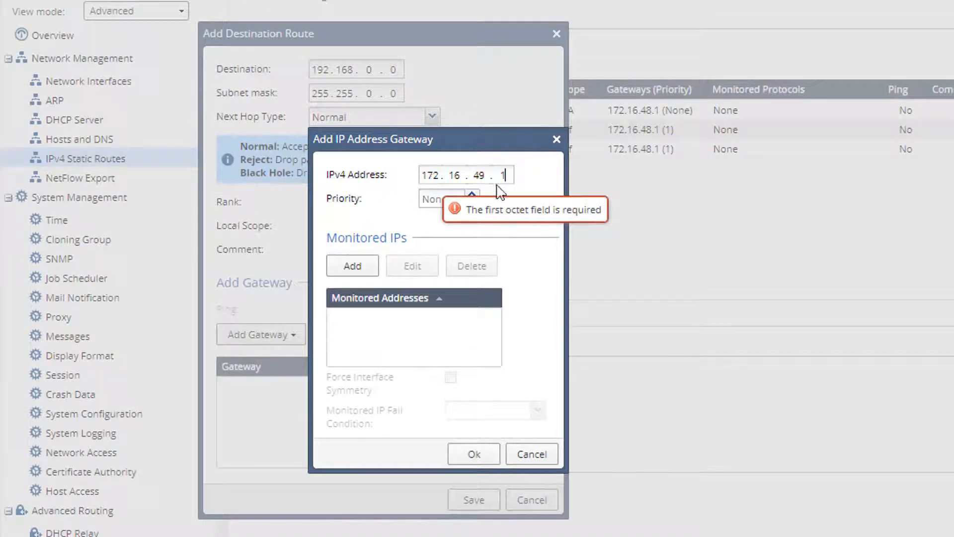
{"action": "left_click", "coordinate": [474, 454]}
{"action": "left_click", "coordinate": [482, 507]}
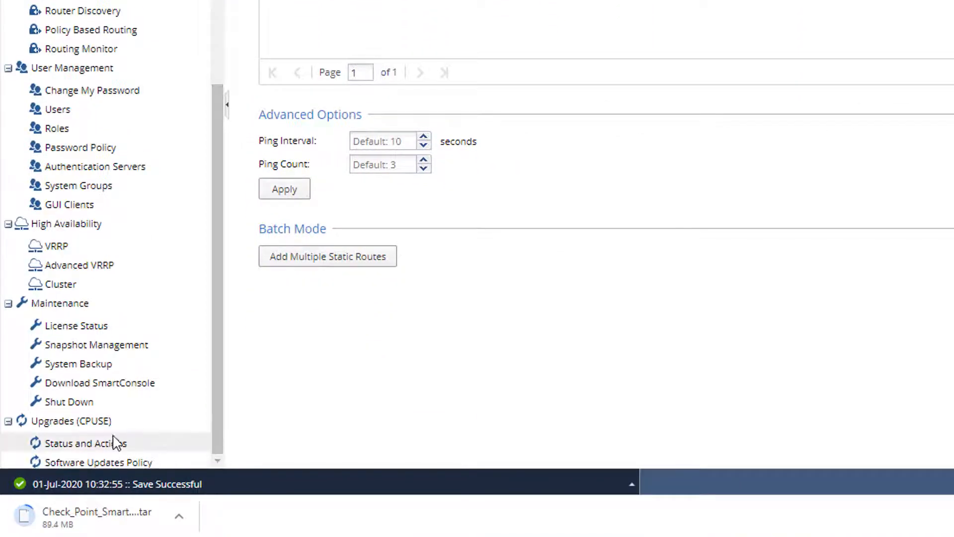
- Search Azure for vnet and open the vNet-Spoke-02 virtual network
{"action": "left_click", "coordinate": [114, 443]}
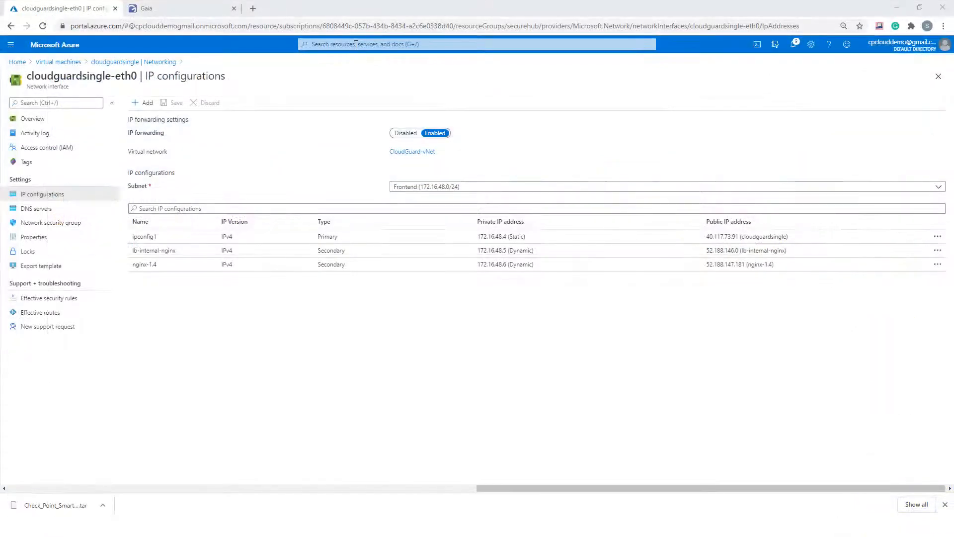
{"action": "left_click", "coordinate": [356, 44]}
{"action": "type", "text": "v"}
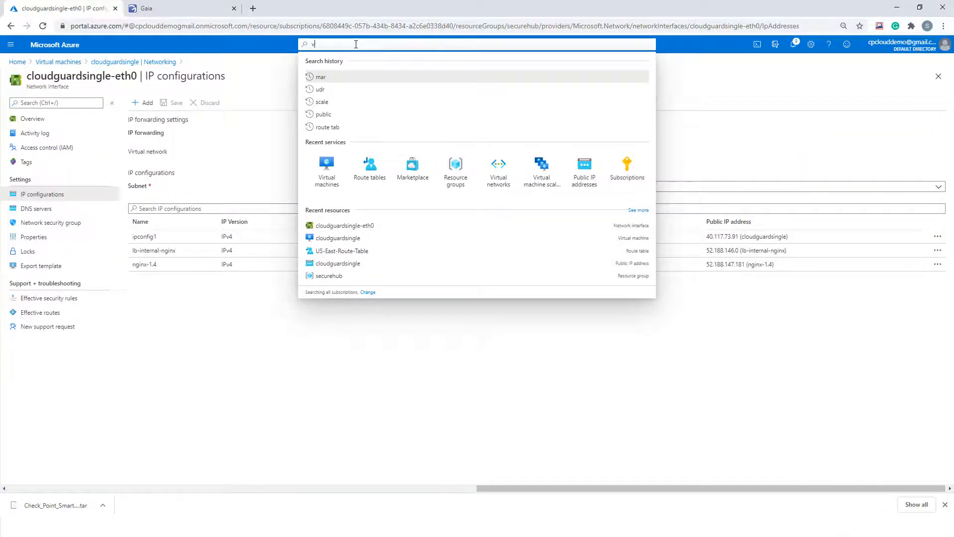
{"action": "type", "text": "net"}
{"action": "left_click", "coordinate": [337, 80]}
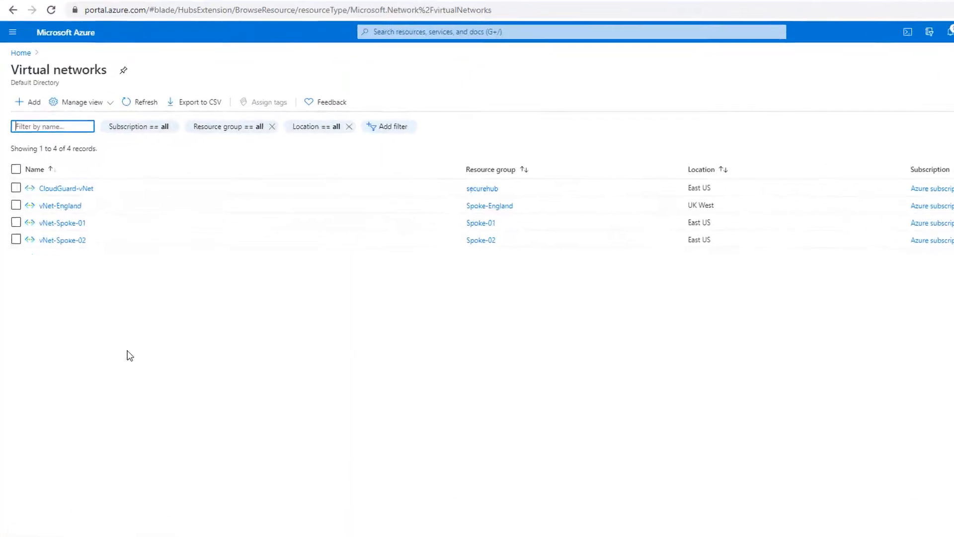
{"action": "left_click", "coordinate": [70, 263]}
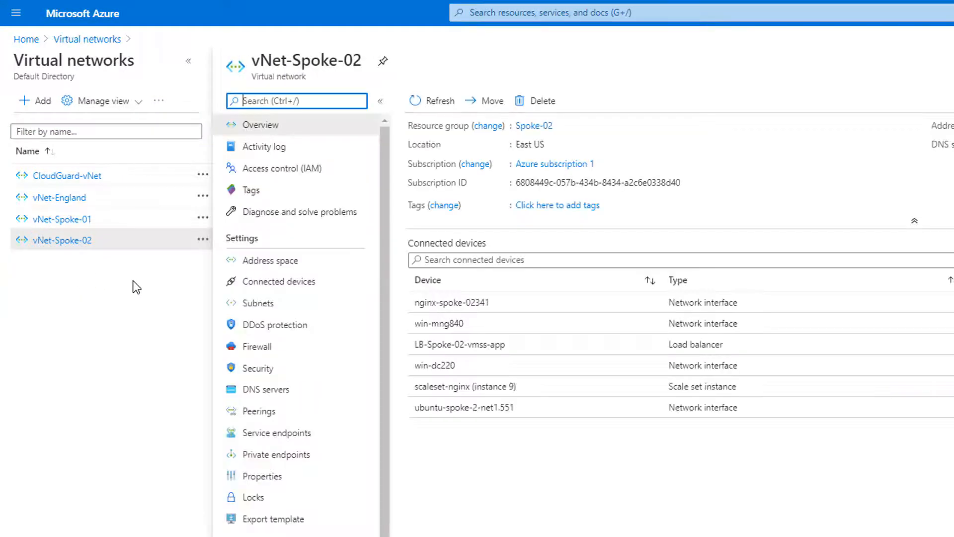
- Add a peering on vNet-Spoke-02, named vNet-Spoke-02-to-CloudGuard, with remote network CloudGuard-vNet
{"action": "left_click", "coordinate": [259, 411]}
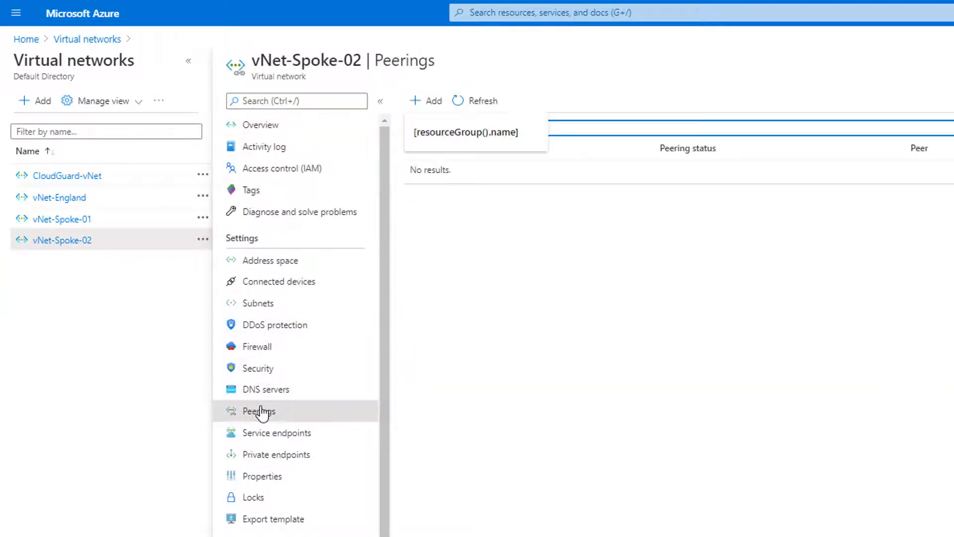
{"action": "left_click", "coordinate": [428, 100]}
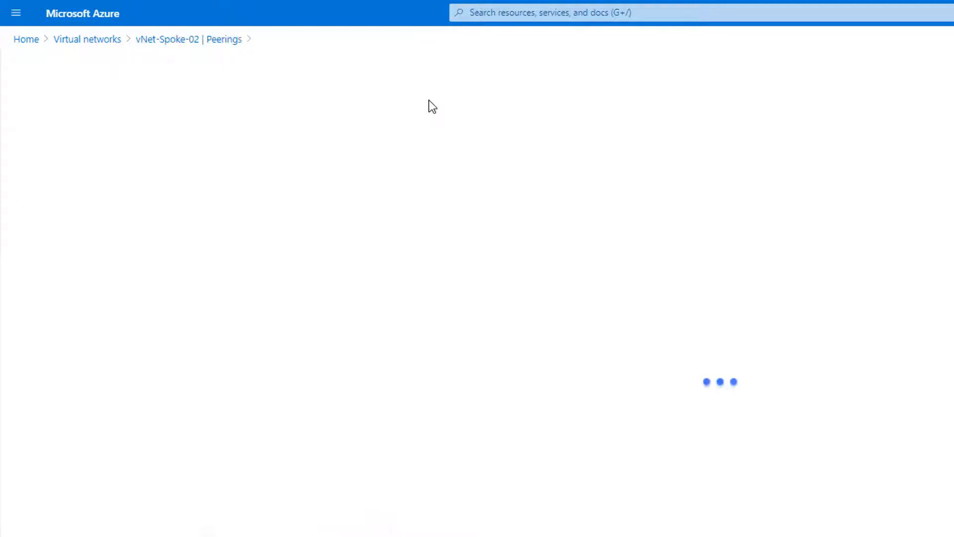
{"action": "left_click_drag", "start_coordinate": [123, 170], "coordinate": [179, 170]}
{"action": "key", "text": "ctrl+c"}
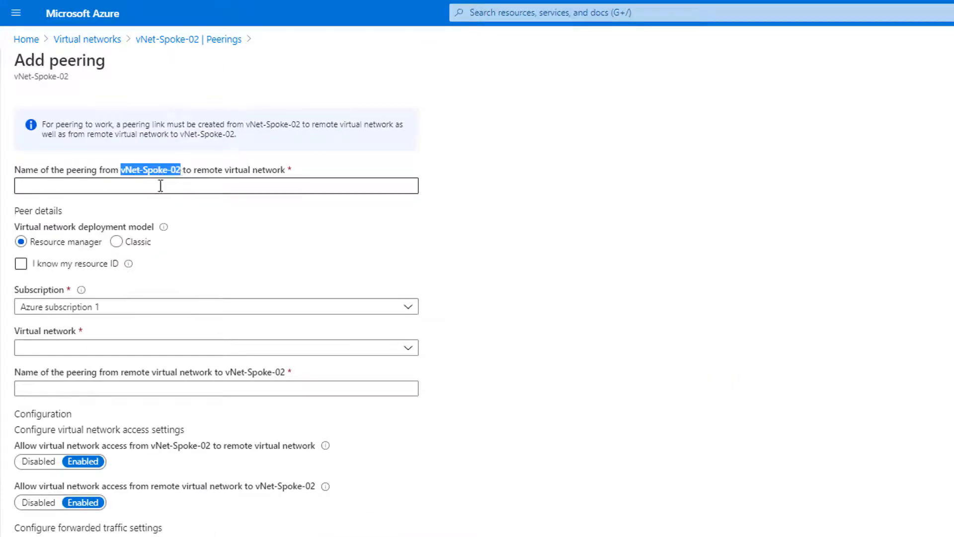
{"action": "left_click", "coordinate": [144, 187]}
{"action": "key", "text": "ctrl+v"}
{"action": "type", "text": "-to-Clou"}
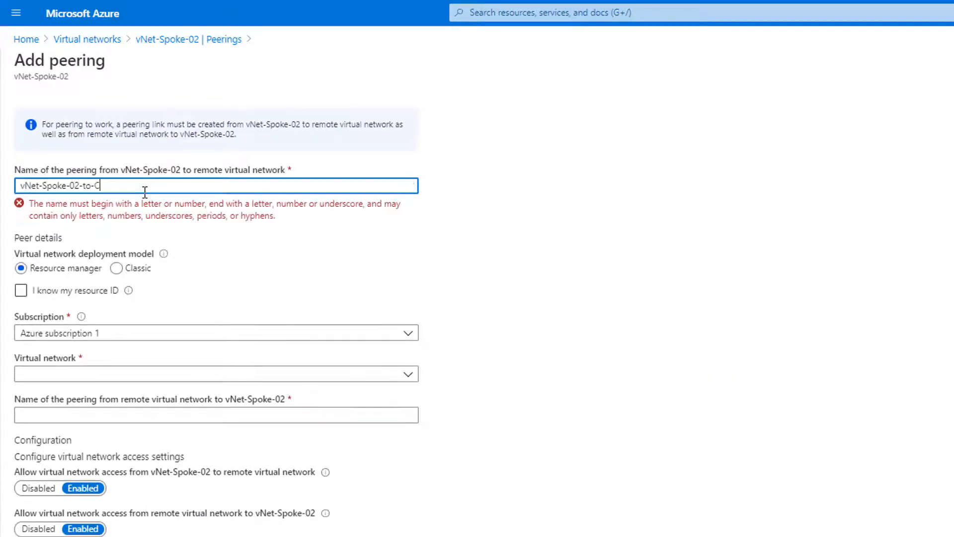
{"action": "key", "text": "ctrl+a"}
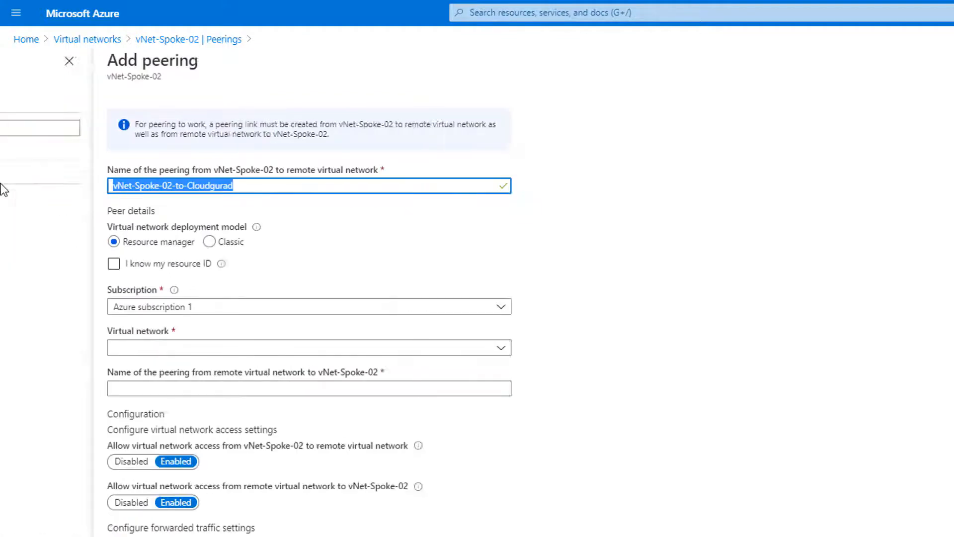
{"action": "left_click", "coordinate": [233, 348]}
{"action": "left_click", "coordinate": [240, 414]}
- Name the reverse peering from CloudGuard-vNet back to vNet-Spoke-02
{"action": "left_click", "coordinate": [240, 388]}
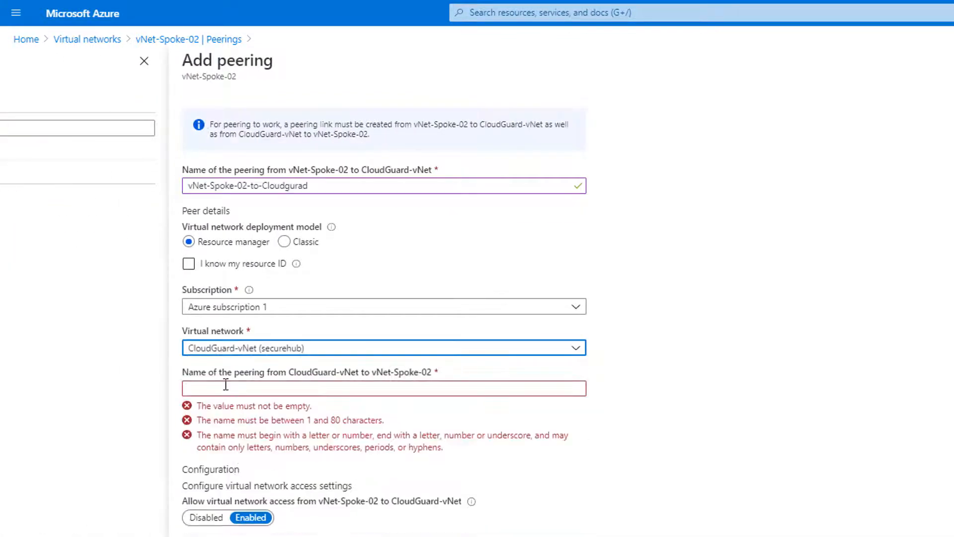
{"action": "key", "text": "ctrl+v"}
{"action": "left_click_drag", "start_coordinate": [261, 388], "coordinate": [148, 384]}
{"action": "key", "text": "BackSpace"}
{"action": "left_click", "coordinate": [258, 388]}
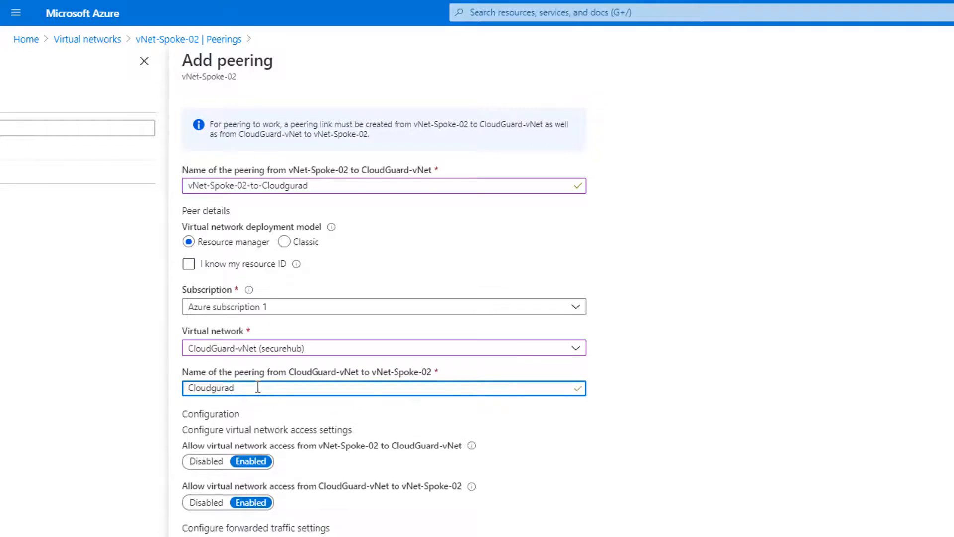
{"action": "type", "text": "-"}
{"action": "key", "text": "ctrl+v"}
{"action": "scroll", "coordinate": [249, 298], "scroll_direction": "down", "scroll_amount": 3}
{"action": "left_click", "coordinate": [242, 224]}
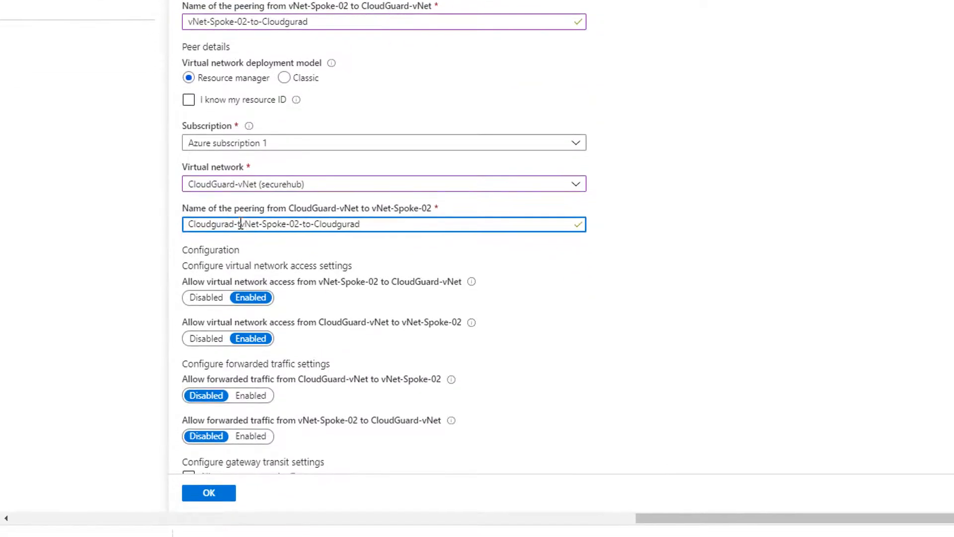
{"action": "type", "text": "to-"}
{"action": "left_click_drag", "start_coordinate": [308, 222], "coordinate": [389, 241]}
{"action": "key", "text": "BackSpace"}
- Allow forwarded traffic in both directions and create the peering
{"action": "left_click", "coordinate": [251, 395]}
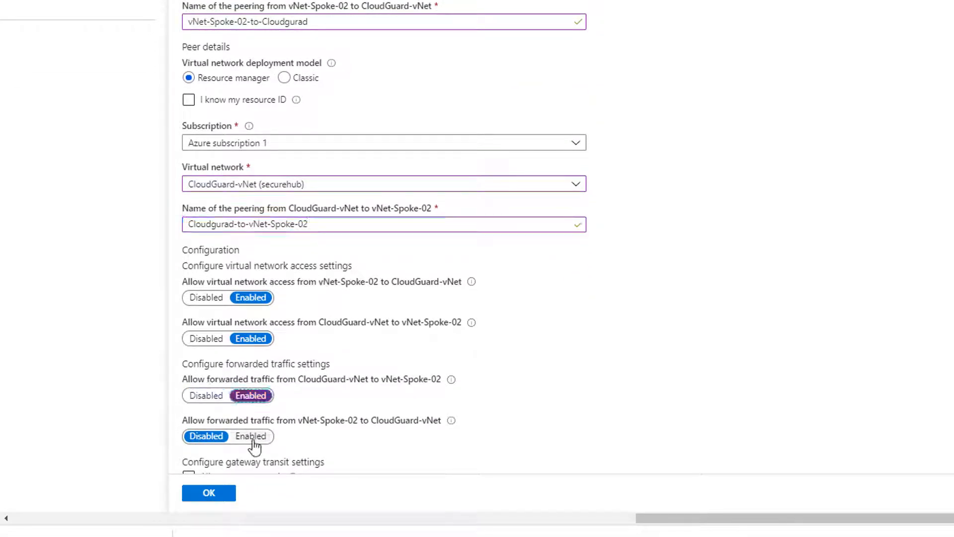
{"action": "left_click", "coordinate": [251, 435]}
{"action": "left_click", "coordinate": [216, 492]}
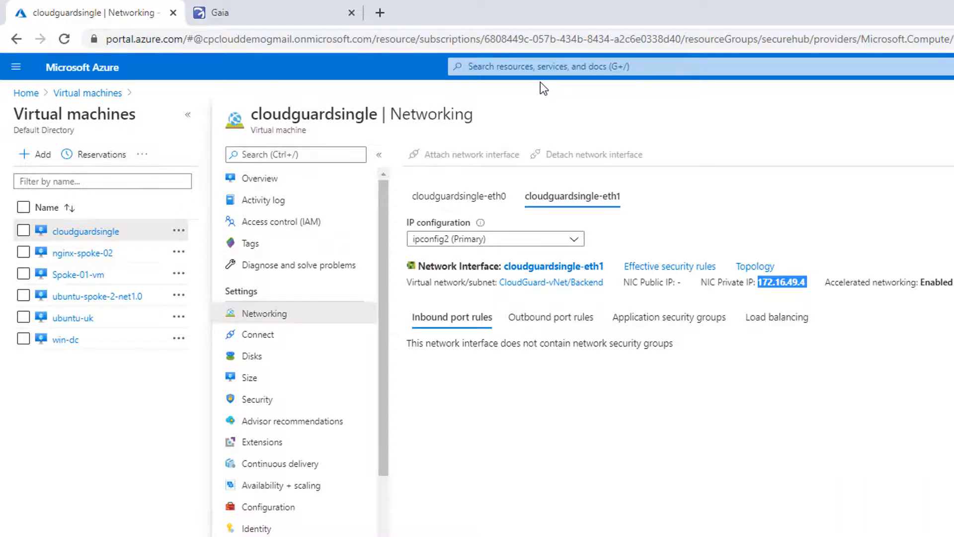
- Find and open the Route tables list with the portal search
{"action": "left_click", "coordinate": [540, 67]}
{"action": "type", "text": "route tab"}
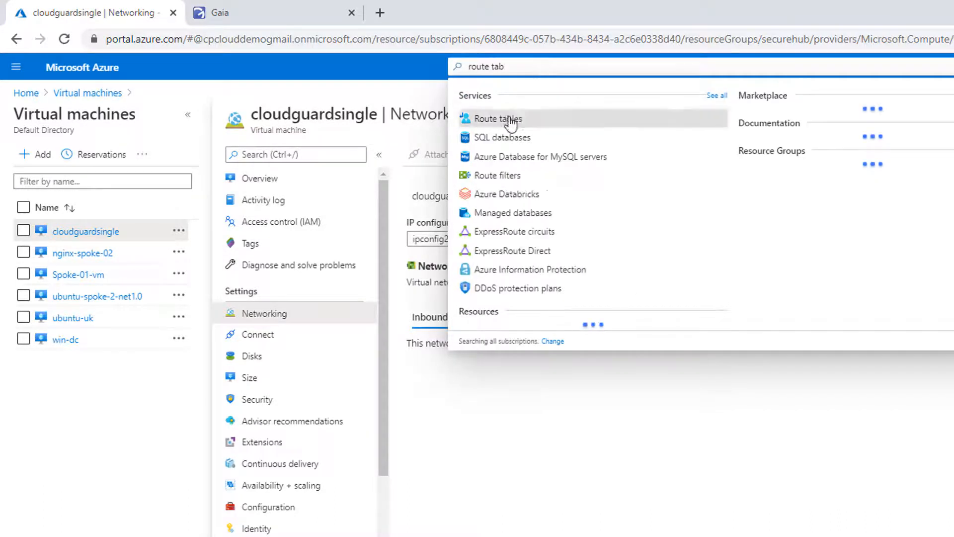
{"action": "left_click", "coordinate": [503, 119]}
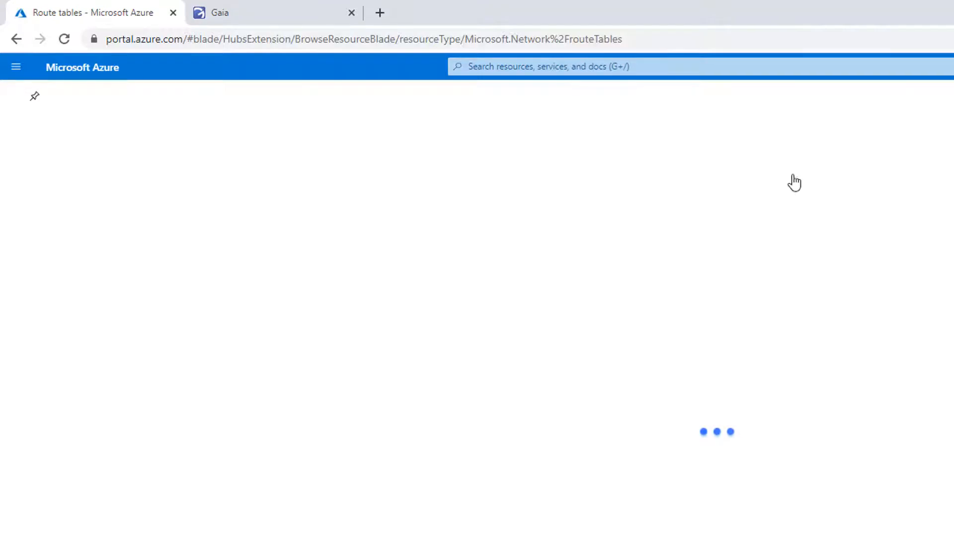
- Create route table US-East-Route-Table in resource group Spoke-02, correcting the misspelled name
{"action": "left_click", "coordinate": [36, 155]}
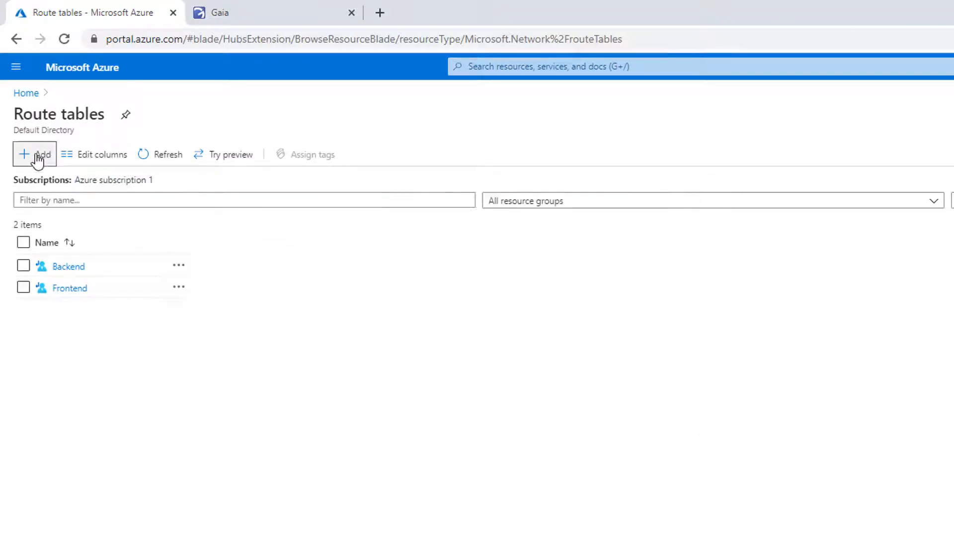
{"action": "left_click", "coordinate": [74, 173]}
{"action": "type", "text": "US E"}
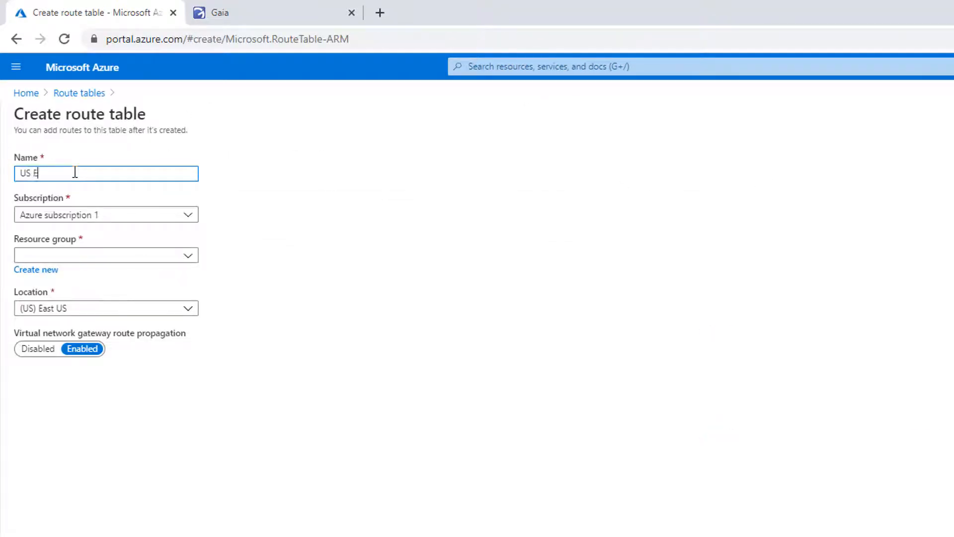
{"action": "type", "text": "ast Rote Table"}
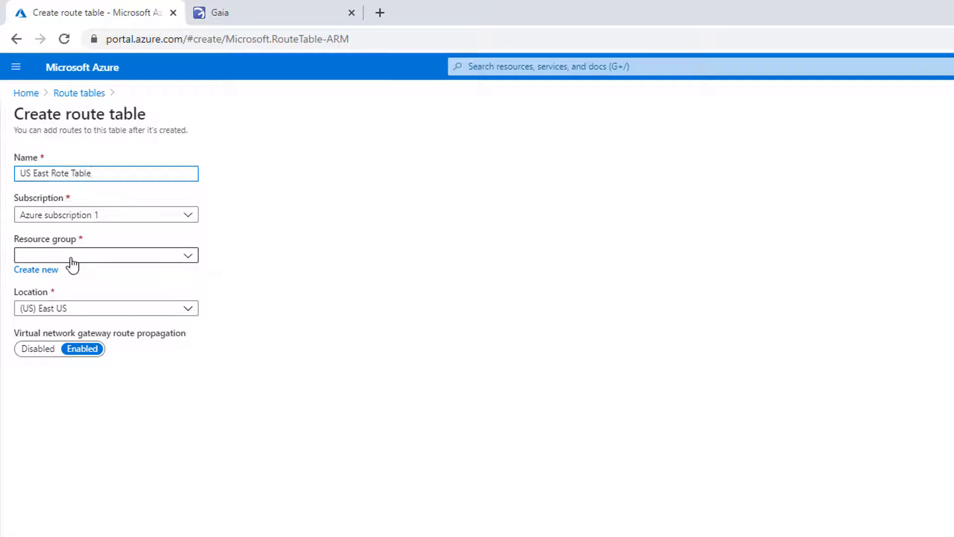
{"action": "left_click", "coordinate": [72, 256]}
{"action": "left_click", "coordinate": [47, 406]}
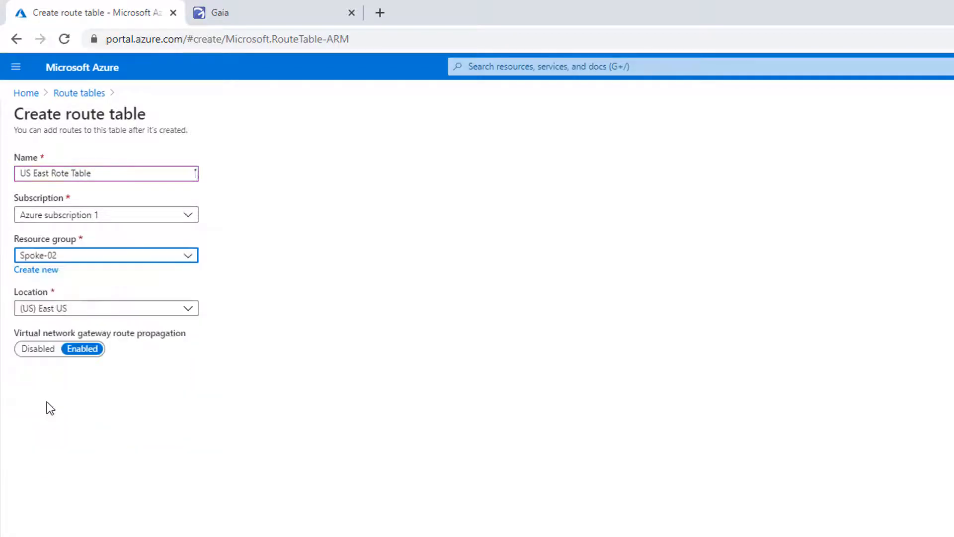
{"action": "left_click", "coordinate": [32, 173]}
{"action": "left_click_drag", "start_coordinate": [94, 173], "coordinate": [51, 173]}
{"action": "key", "text": "BackSpace"}
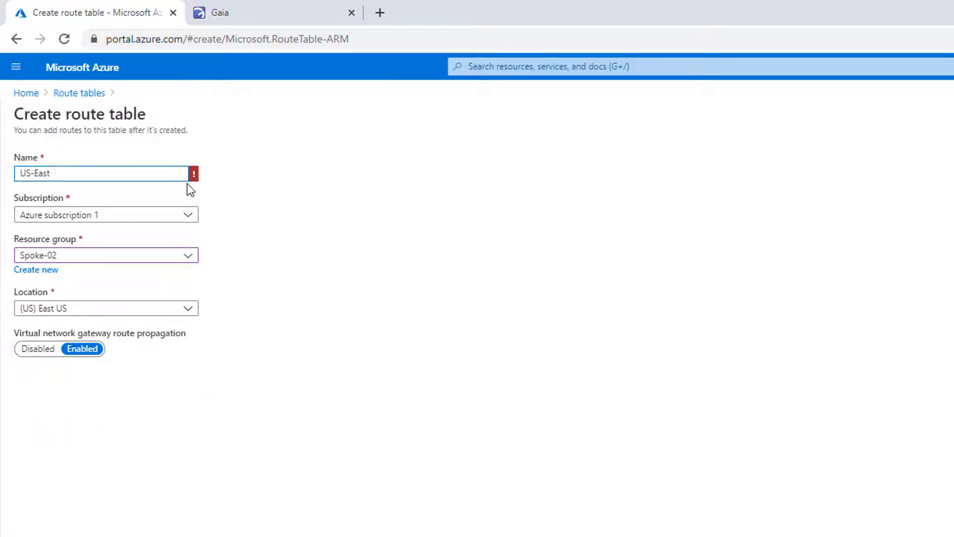
{"action": "type", "text": "-Route-Table"}
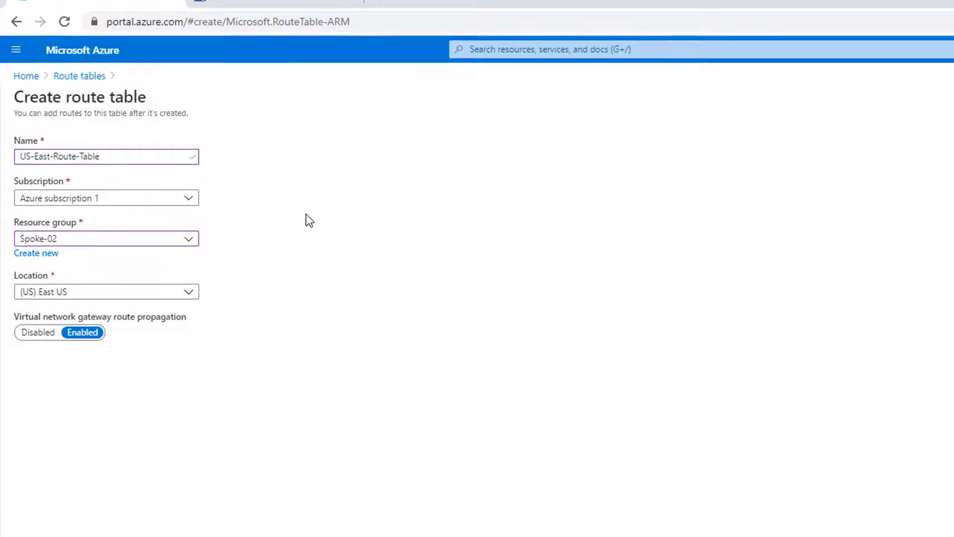
{"action": "left_click", "coordinate": [41, 516]}
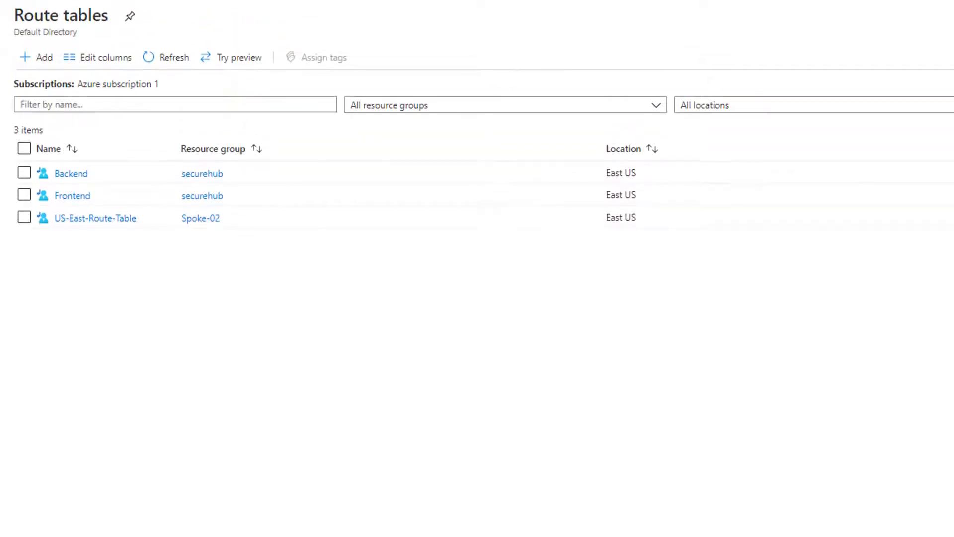
- Associate Spoke-02-External-Subnet of vNet-Spoke-02 with US-East-Route-Table
{"action": "left_click", "coordinate": [100, 218]}
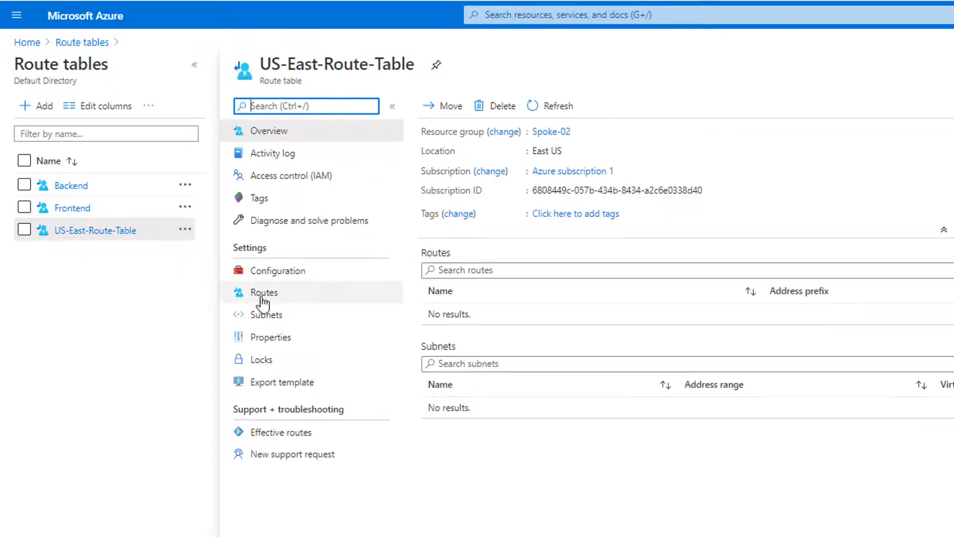
{"action": "left_click", "coordinate": [258, 313]}
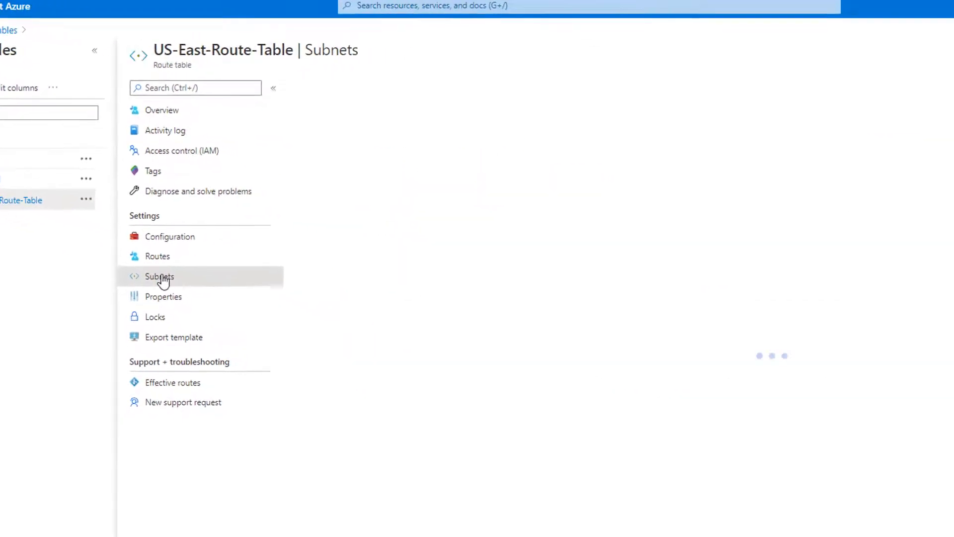
{"action": "left_click", "coordinate": [158, 70]}
{"action": "left_click", "coordinate": [717, 73]}
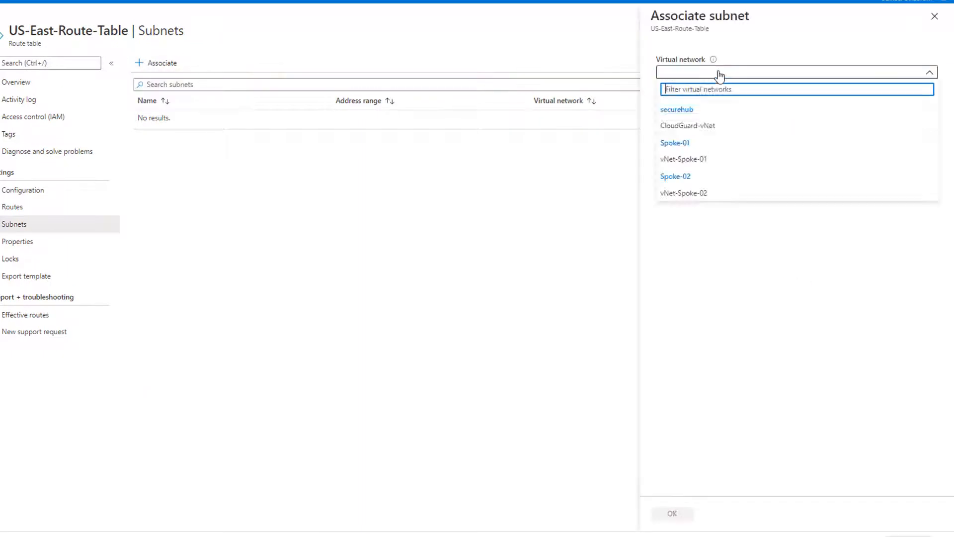
{"action": "left_click", "coordinate": [701, 177]}
{"action": "left_click", "coordinate": [707, 109]}
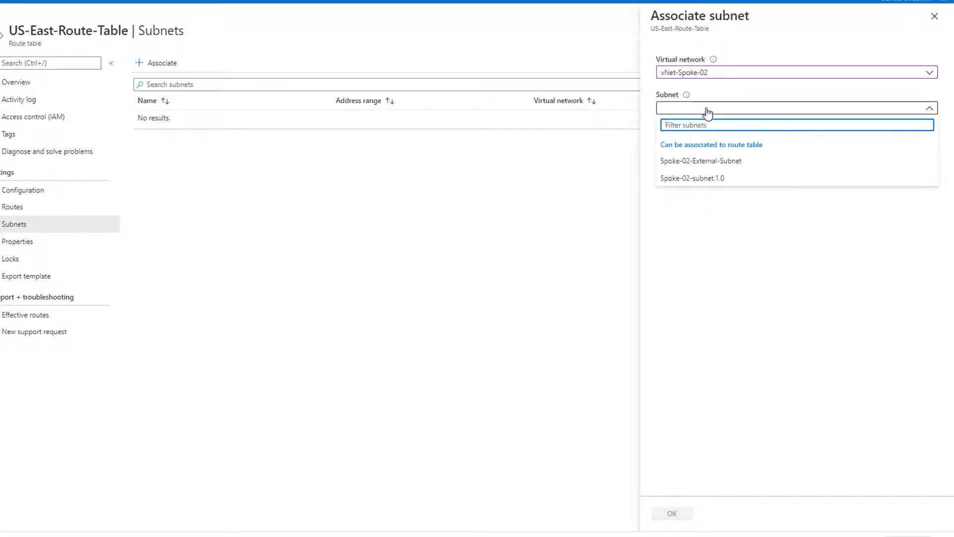
{"action": "left_click", "coordinate": [710, 158]}
{"action": "left_click", "coordinate": [672, 513]}
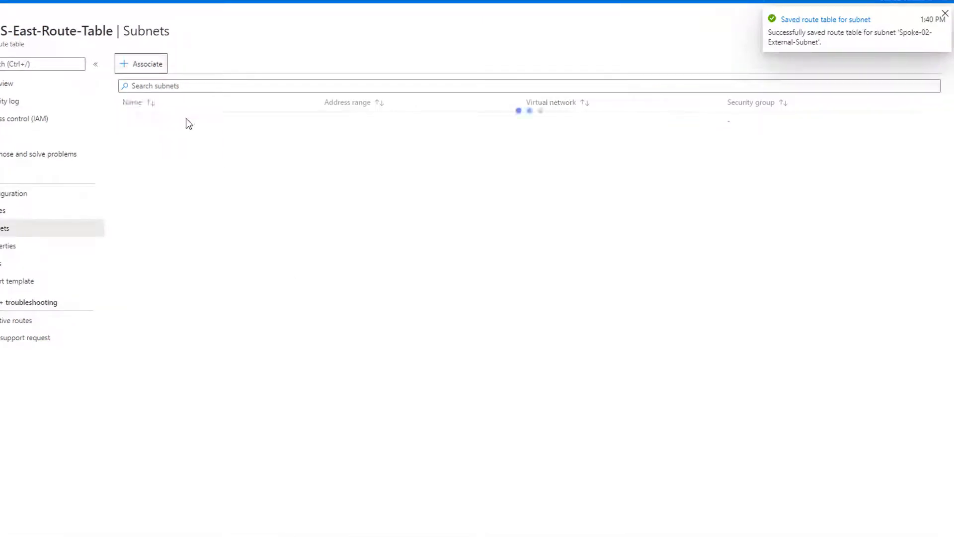
- Associate Spoke-02-subnet.1.0 of vNet-Spoke-02 too, then show the table's Routes page
{"action": "left_click", "coordinate": [144, 64]}
{"action": "left_click", "coordinate": [703, 74]}
{"action": "left_click", "coordinate": [679, 196]}
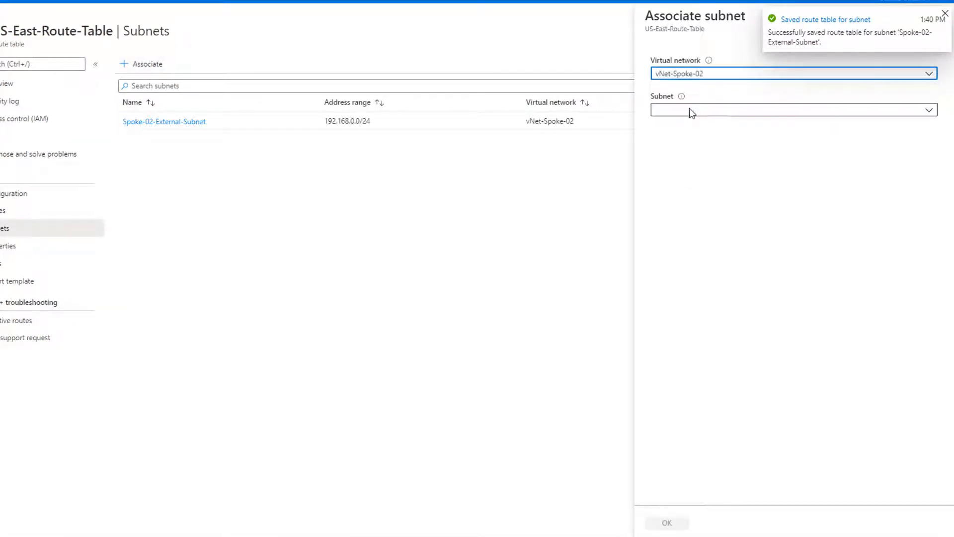
{"action": "left_click", "coordinate": [691, 110]}
{"action": "left_click", "coordinate": [691, 163]}
{"action": "left_click", "coordinate": [667, 523]}
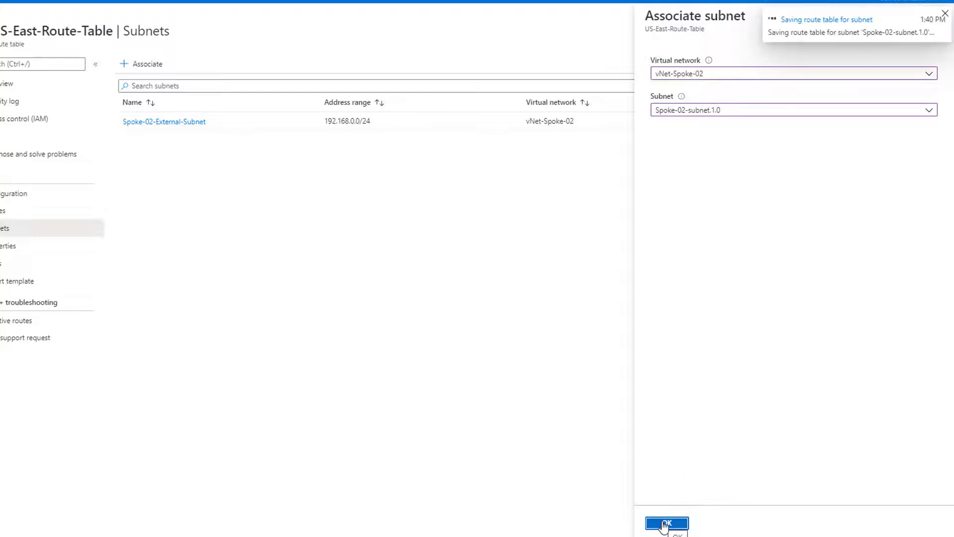
{"action": "left_click", "coordinate": [45, 219]}
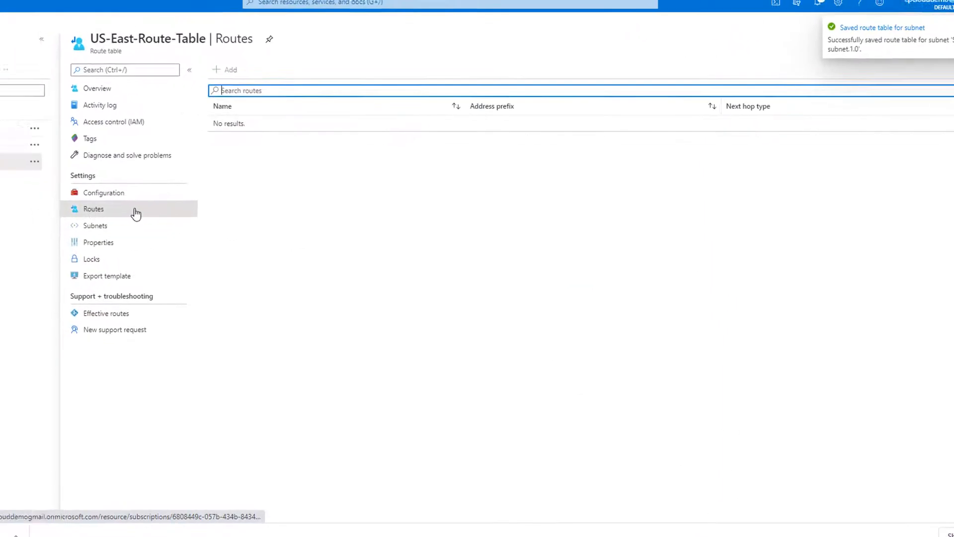
- Add route Default-route for 0.0.0.0/0 to virtual appliance 172.16.49.4
{"action": "left_click", "coordinate": [227, 70]}
{"action": "left_click", "coordinate": [137, 88]}
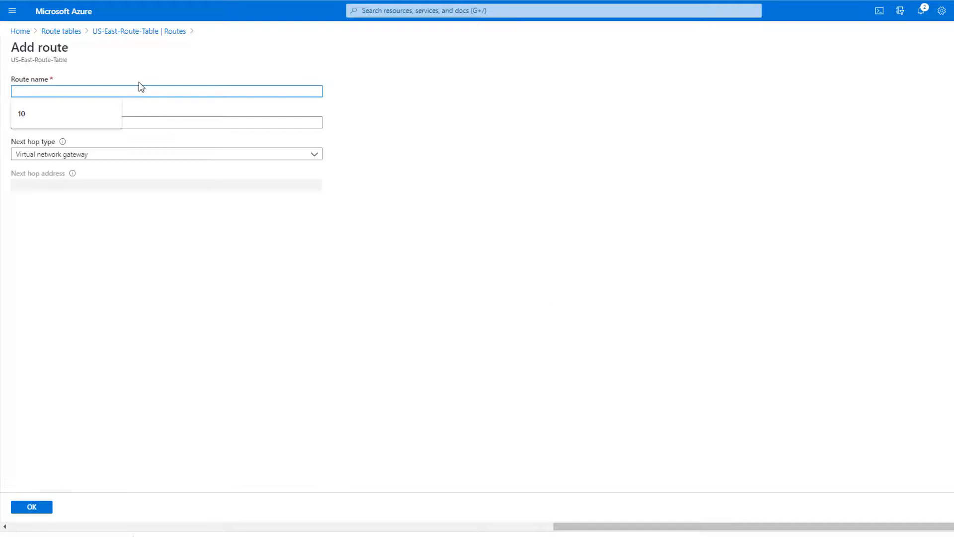
{"action": "left_click", "coordinate": [139, 86]}
{"action": "type", "text": "Default-route"}
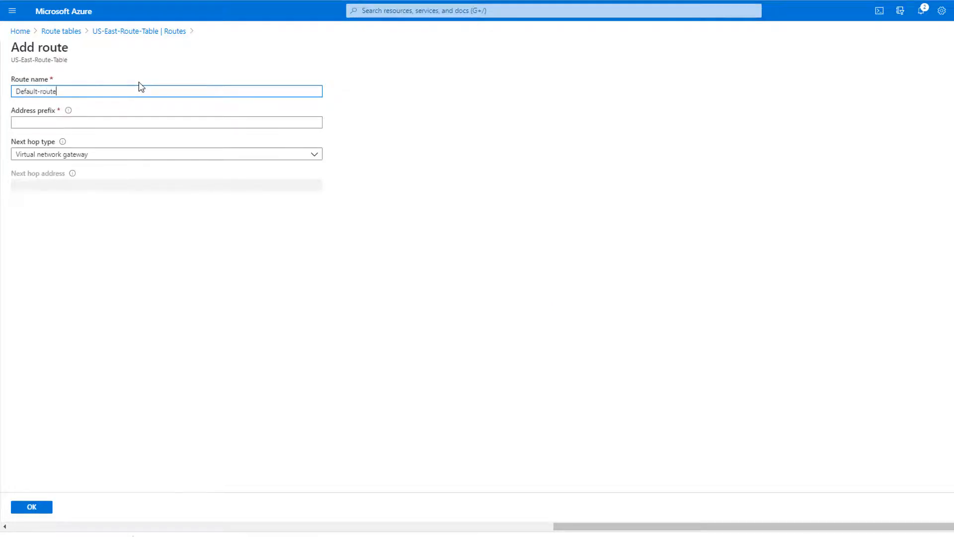
{"action": "left_click", "coordinate": [38, 122]}
{"action": "type", "text": "0.0.0.0/0"}
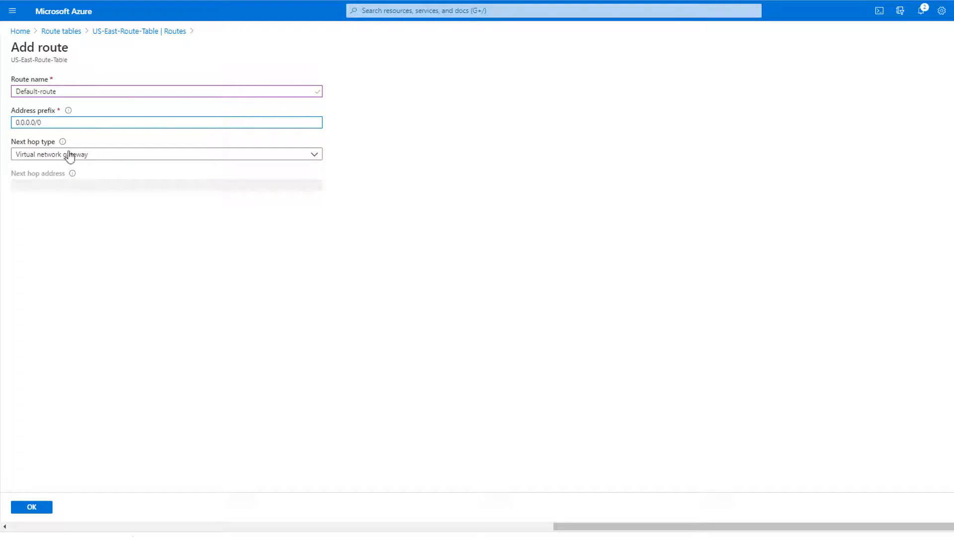
{"action": "left_click", "coordinate": [70, 157]}
{"action": "left_click", "coordinate": [59, 215]}
{"action": "left_click", "coordinate": [53, 186]}
{"action": "type", "text": "172.16.49.4"}
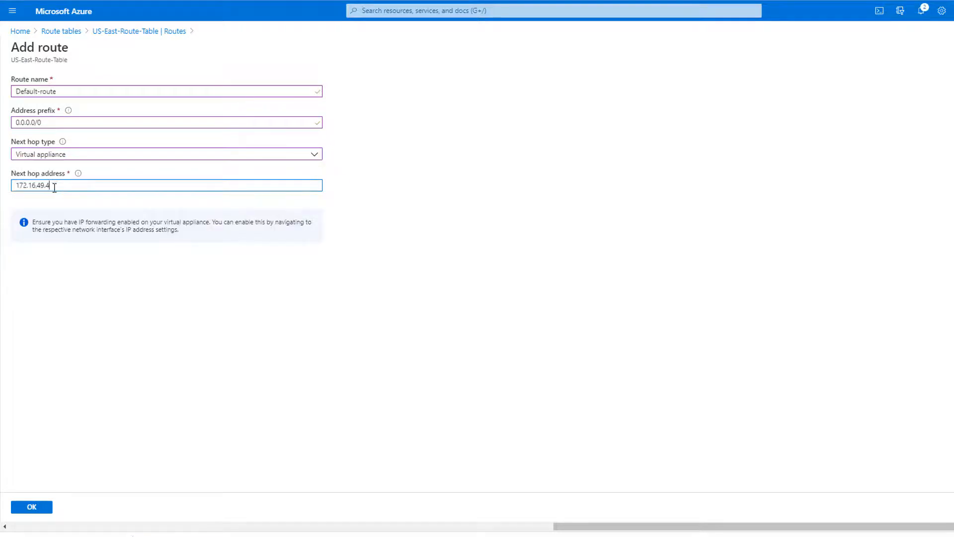
{"action": "left_click", "coordinate": [31, 508]}
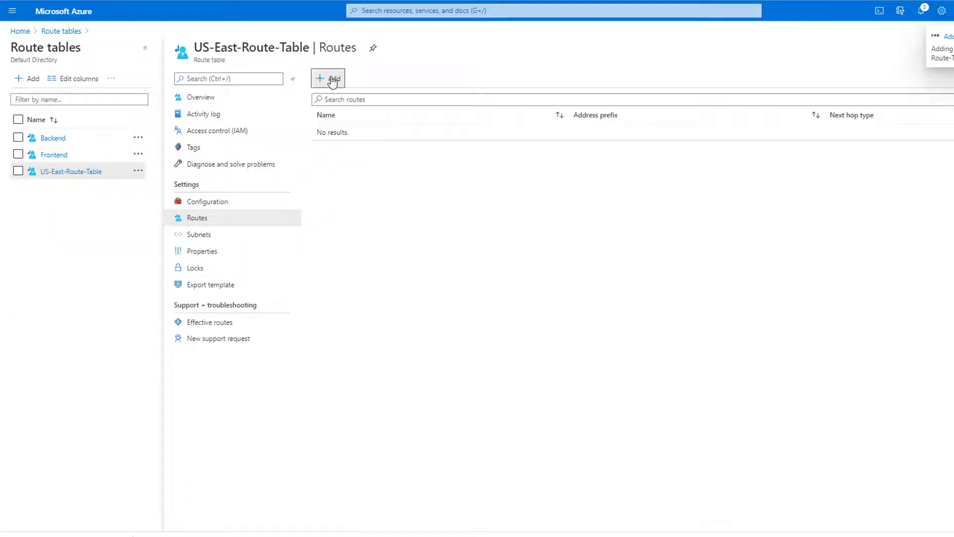
- Add a route for 192.168.0.0/24 to virtual appliance 172.16.49.4
{"action": "left_click", "coordinate": [330, 79]}
{"action": "type", "text": "Rote-to-192.168.0"}
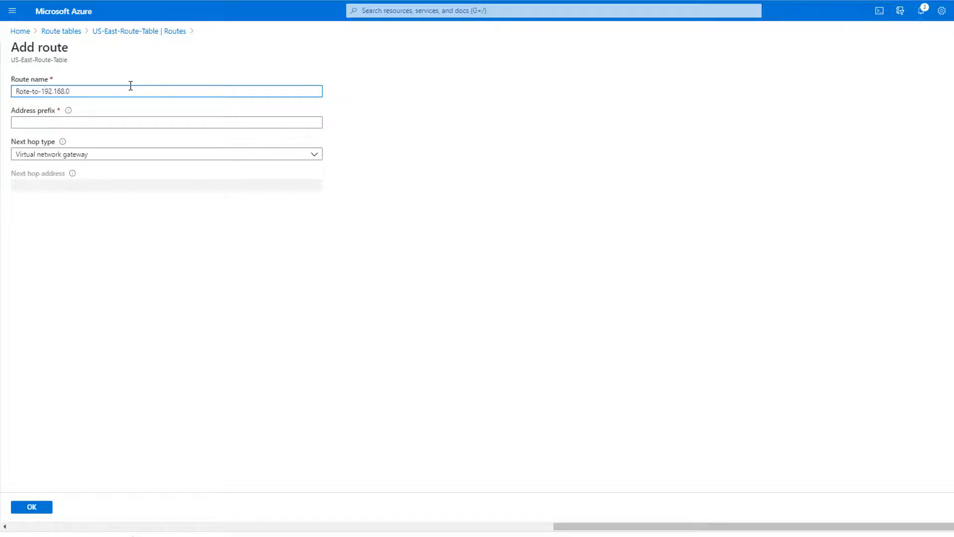
{"action": "left_click", "coordinate": [74, 124]}
{"action": "type", "text": "192.168.0.0/"}
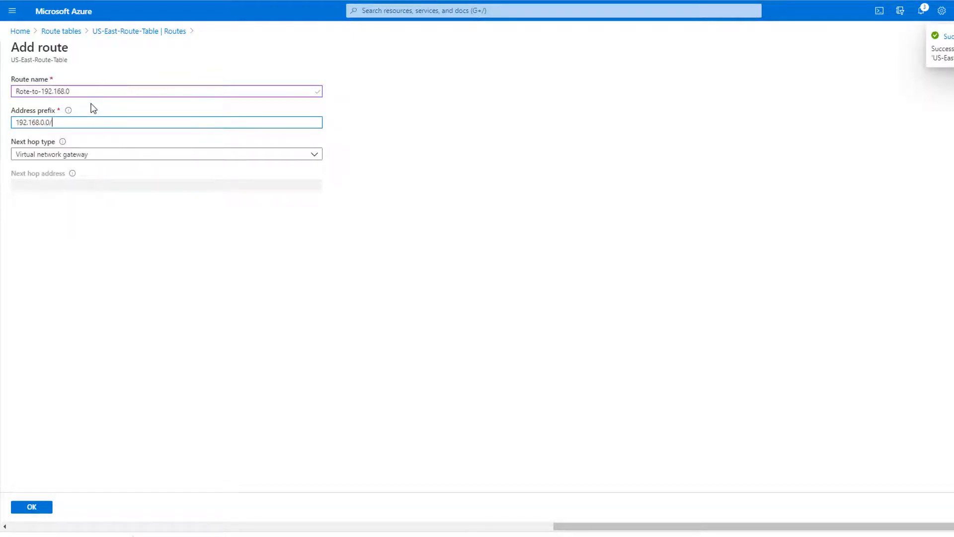
{"action": "type", "text": "24"}
{"action": "left_click", "coordinate": [93, 154]}
{"action": "left_click", "coordinate": [59, 219]}
{"action": "left_click", "coordinate": [43, 183]}
{"action": "type", "text": "172.16.49.4"}
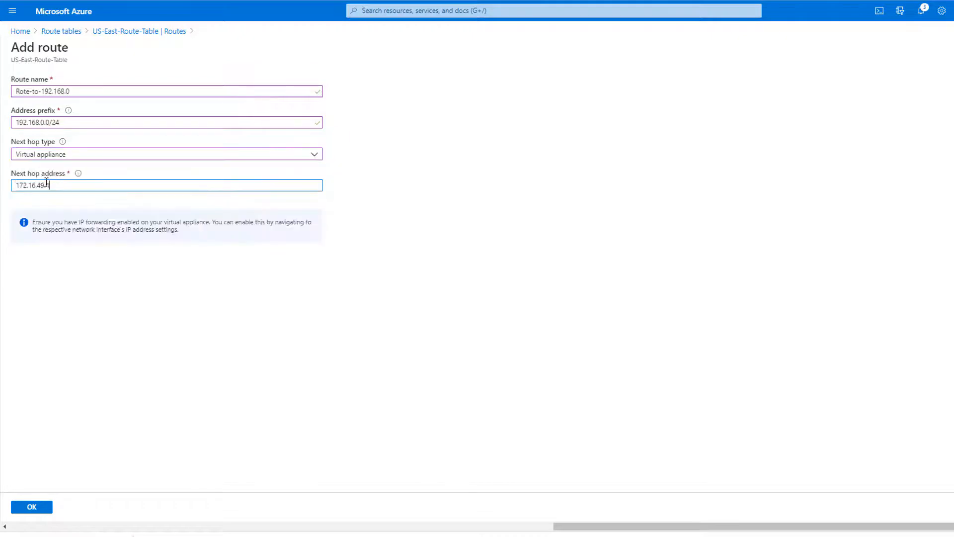
{"action": "left_click", "coordinate": [31, 507]}
- Add a route for 192.168.1.0/24 to virtual appliance 172.16.49.4
{"action": "left_click", "coordinate": [326, 79]}
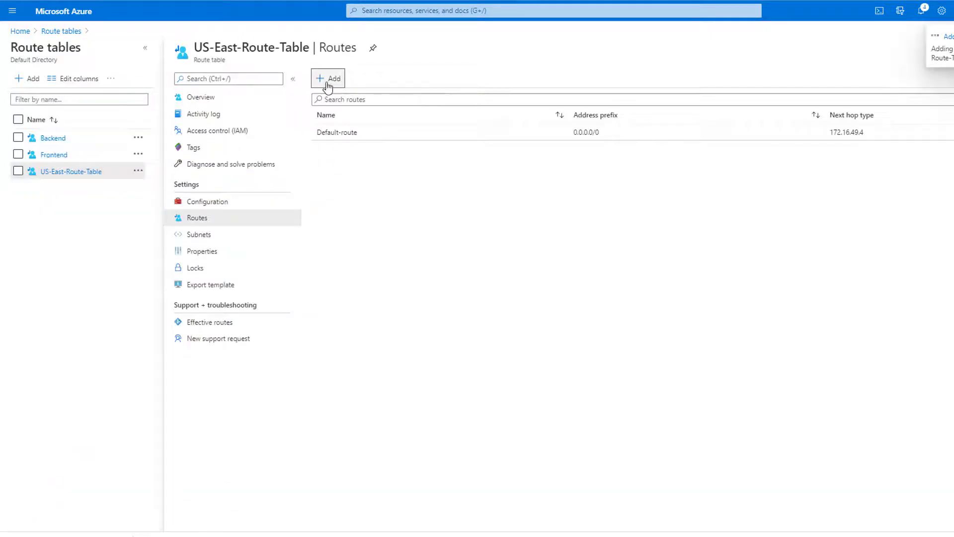
{"action": "left_click", "coordinate": [112, 92]}
{"action": "type", "text": "Ro"}
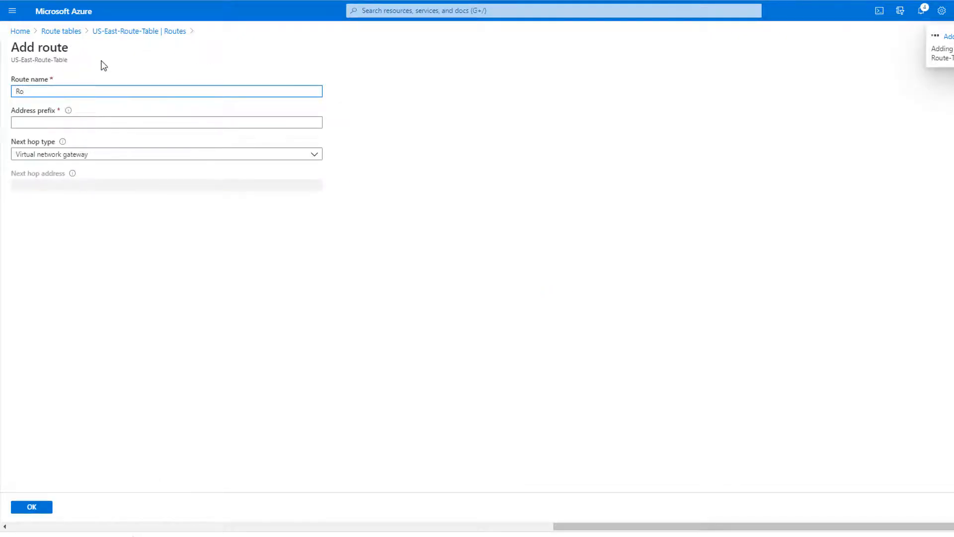
{"action": "type", "text": "ute-To-192.168.1.0"}
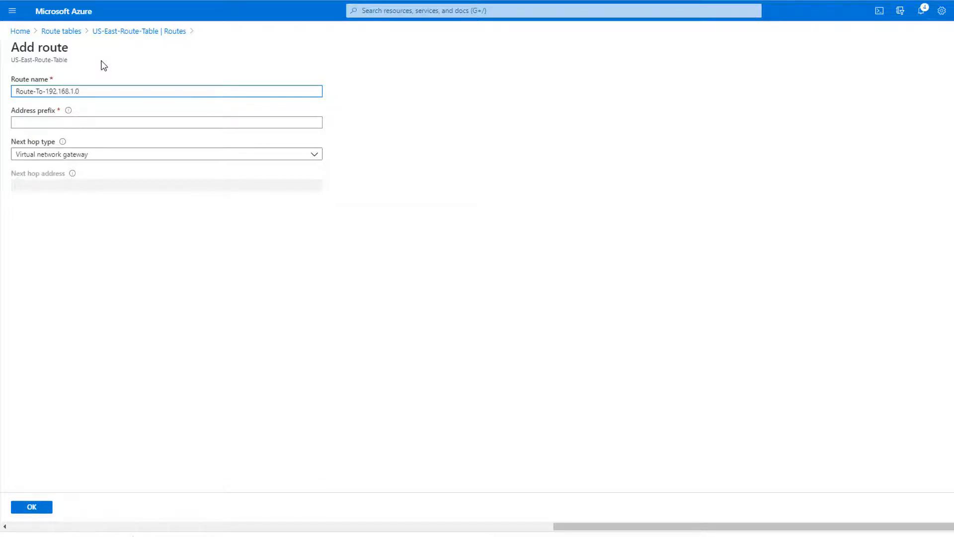
{"action": "key", "text": "Tab"}
{"action": "type", "text": "192.1"}
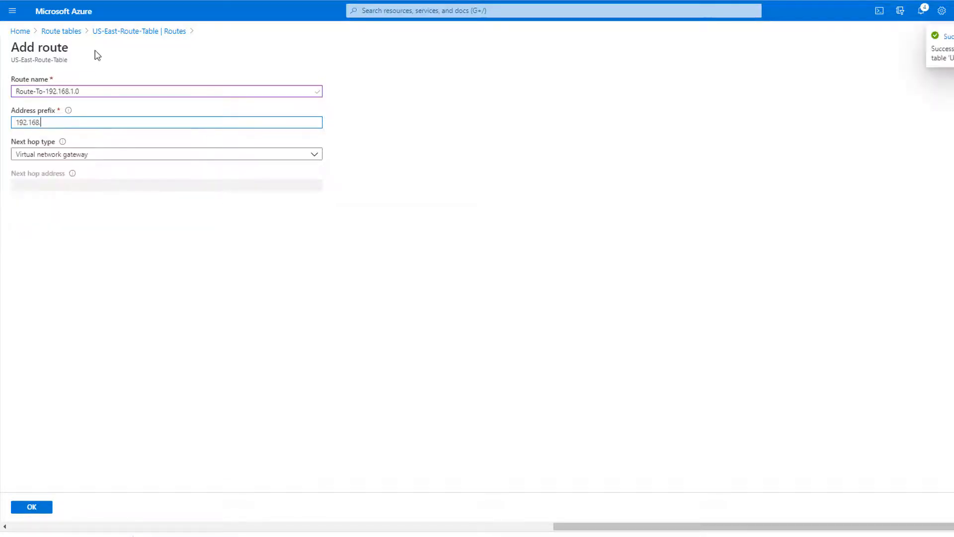
{"action": "left_click", "coordinate": [71, 158]}
{"action": "left_click", "coordinate": [66, 219]}
{"action": "left_click", "coordinate": [43, 186]}
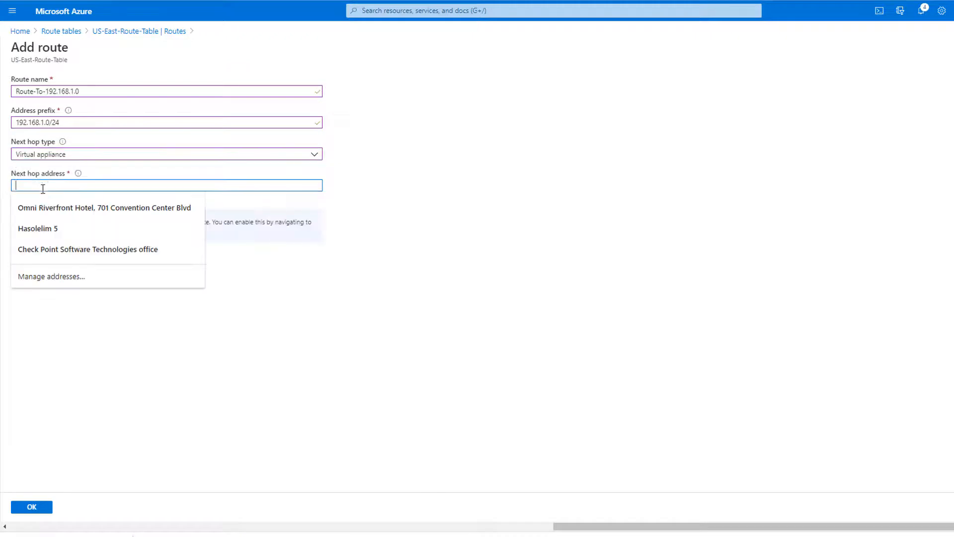
{"action": "type", "text": "172.16.49.4"}
{"action": "left_click", "coordinate": [30, 507]}
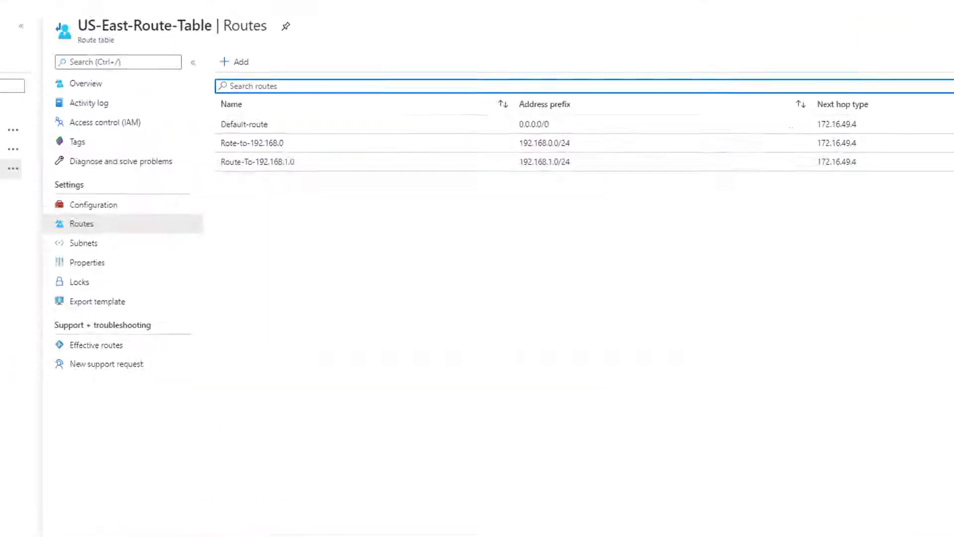
- Go to the IP configurations of cloudguardsingle's network interface cloudguardsingle-eth0
{"action": "left_click", "coordinate": [426, 20]}
{"action": "left_click", "coordinate": [404, 155]}
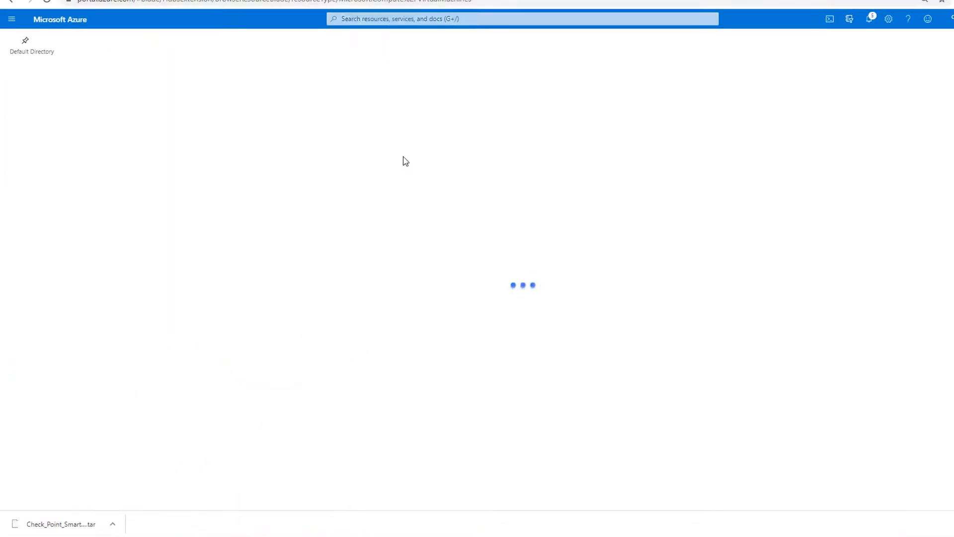
{"action": "left_click", "coordinate": [75, 159]}
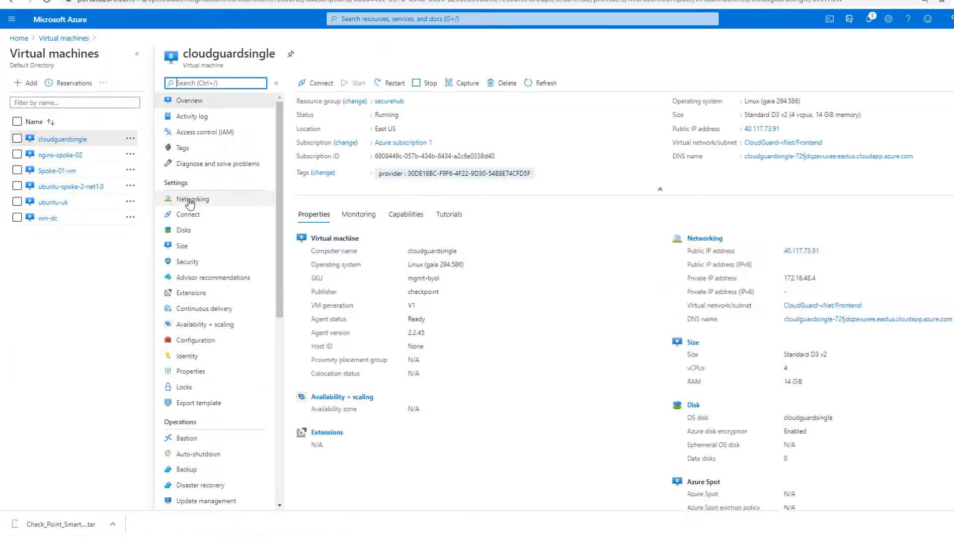
{"action": "left_click", "coordinate": [190, 199]}
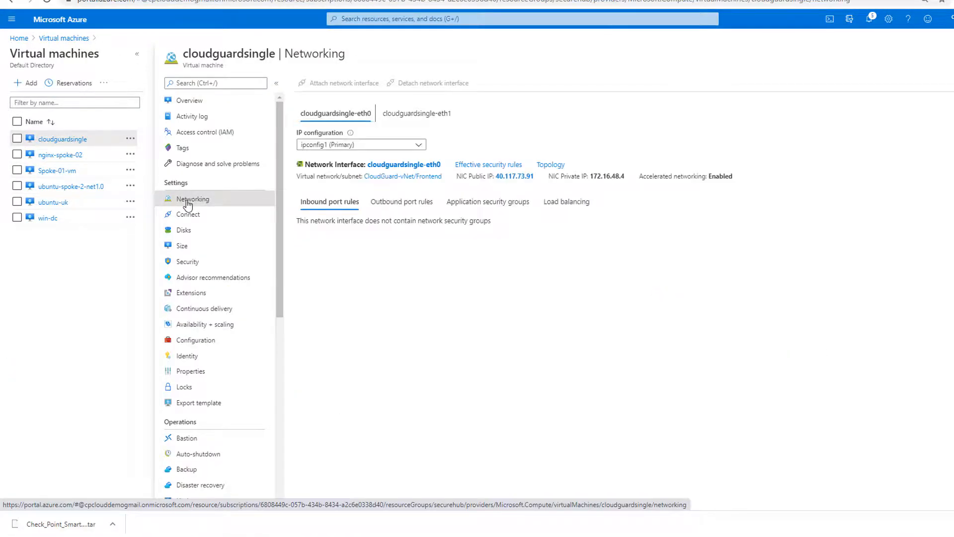
{"action": "left_click", "coordinate": [380, 165]}
{"action": "left_click", "coordinate": [43, 188]}
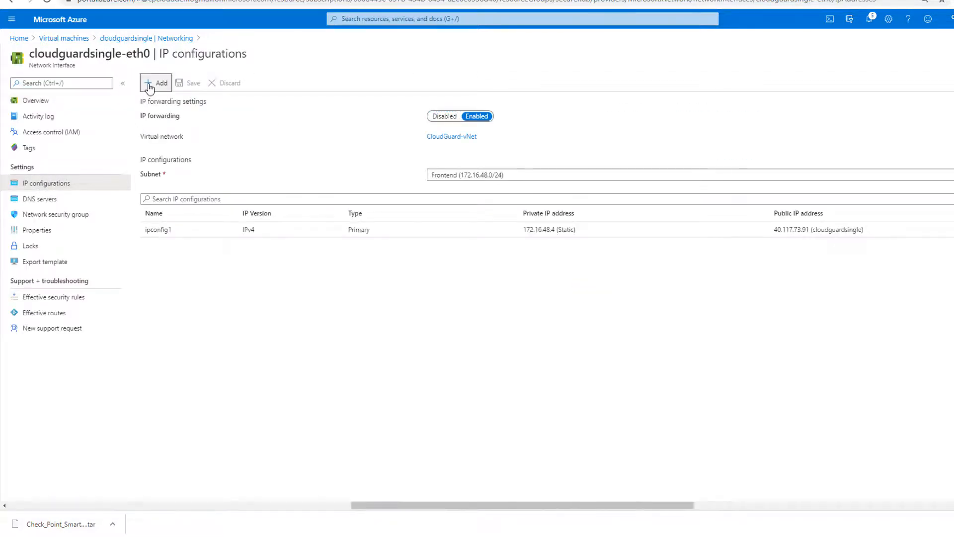
- Add IP configuration lb-internal-nginx with a new static public IP named lb-internal-nginx
{"action": "left_click", "coordinate": [150, 82]}
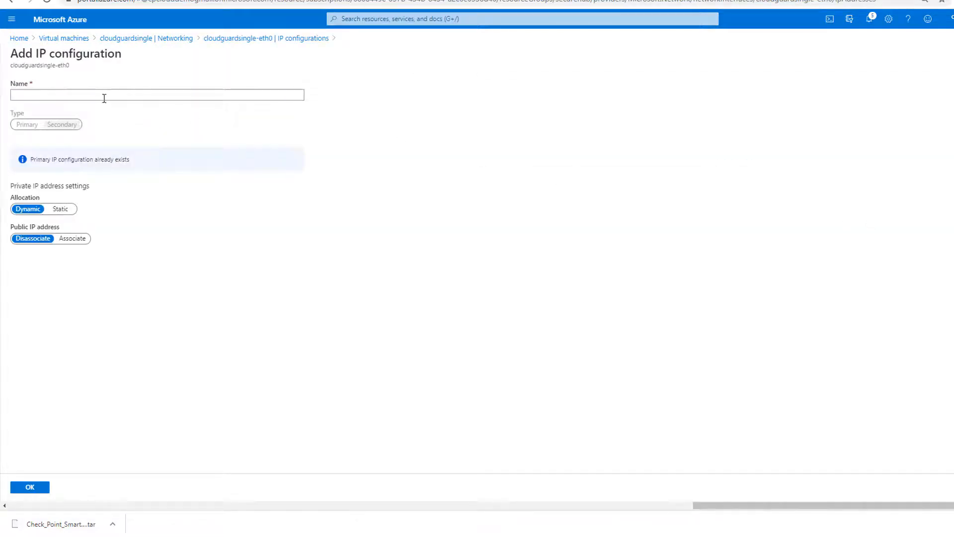
{"action": "left_click", "coordinate": [104, 98]}
{"action": "type", "text": "lb-internal-nginx"}
{"action": "left_click", "coordinate": [71, 240]}
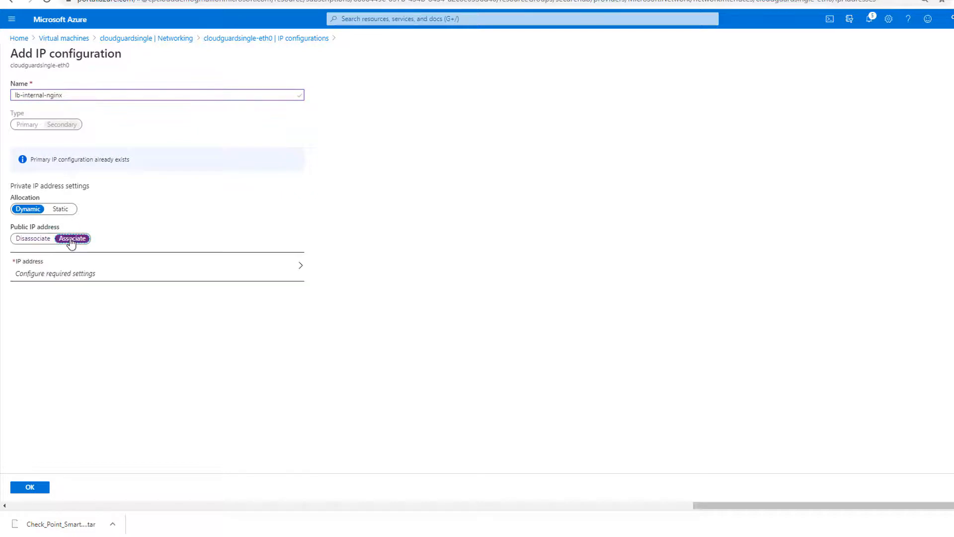
{"action": "left_click", "coordinate": [77, 270]}
{"action": "left_click", "coordinate": [52, 134]}
{"action": "left_click_drag", "start_coordinate": [82, 100], "coordinate": [1, 101]}
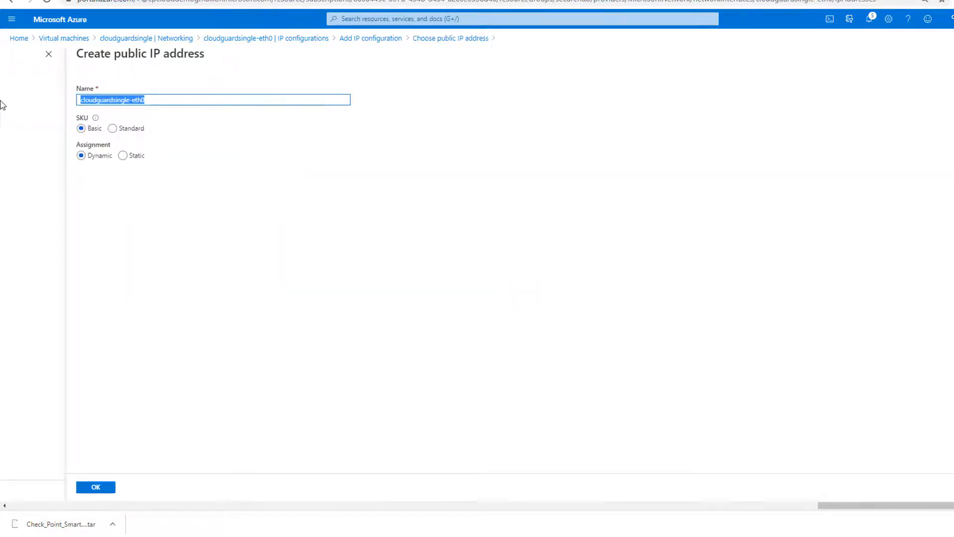
{"action": "type", "text": "lb-internal-nginx"}
{"action": "left_click", "coordinate": [123, 155]}
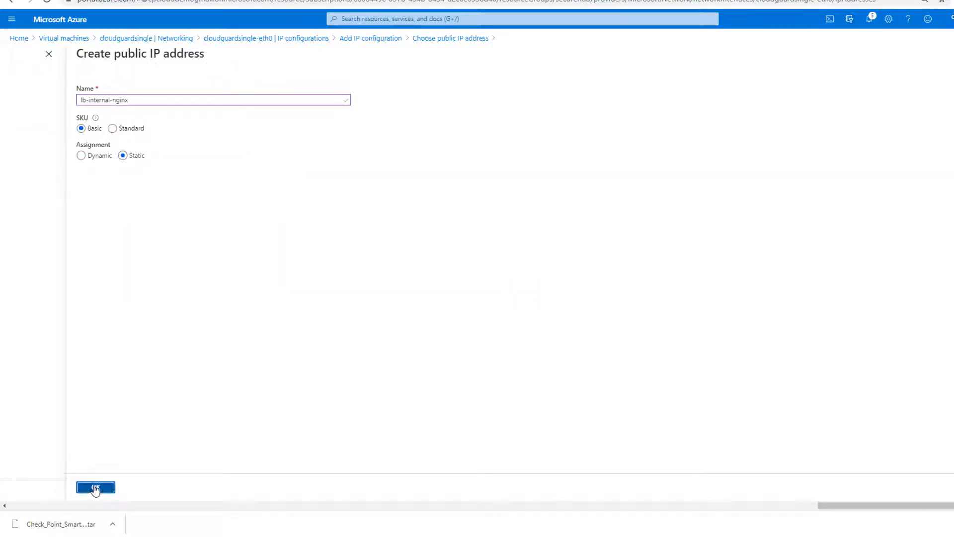
{"action": "left_click", "coordinate": [96, 487]}
{"action": "left_click", "coordinate": [29, 488]}
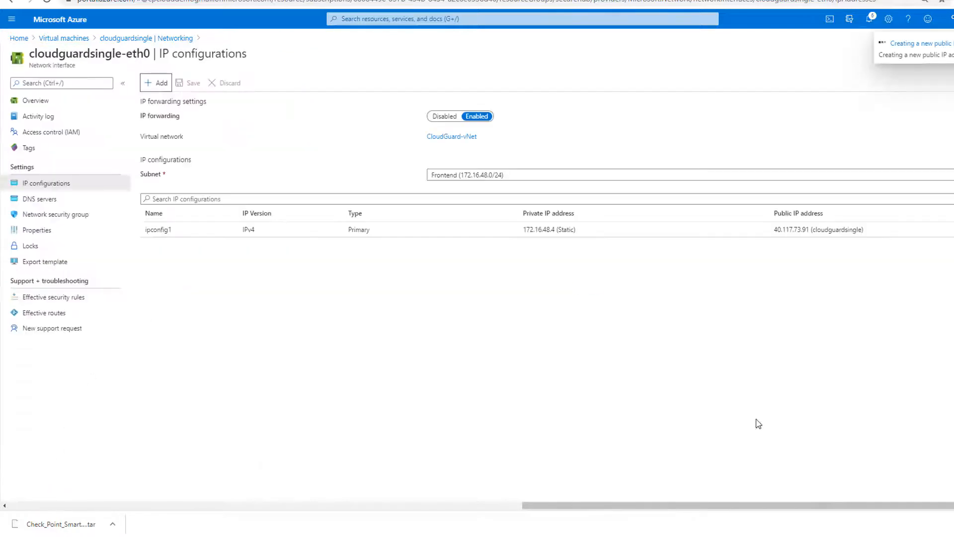
- Add a second IP configuration with a new static public IP named nginx-1.4
{"action": "left_click", "coordinate": [157, 84]}
{"action": "left_click", "coordinate": [68, 94]}
{"action": "type", "text": "nginx-18"}
{"action": "left_click", "coordinate": [78, 239]}
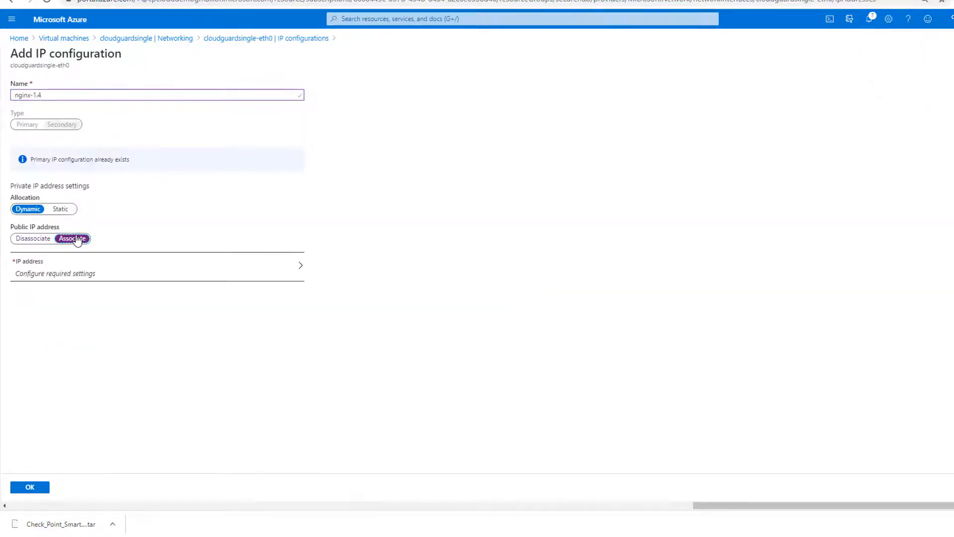
{"action": "left_click", "coordinate": [81, 265]}
{"action": "left_click", "coordinate": [44, 135]}
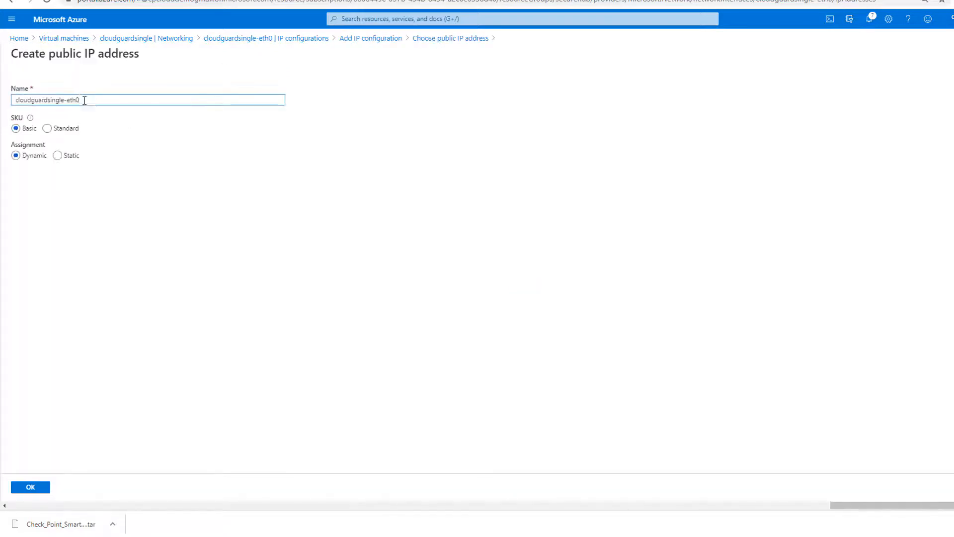
{"action": "type", "text": "nginx-1.4"}
{"action": "left_click", "coordinate": [84, 156]}
{"action": "left_click", "coordinate": [58, 487]}
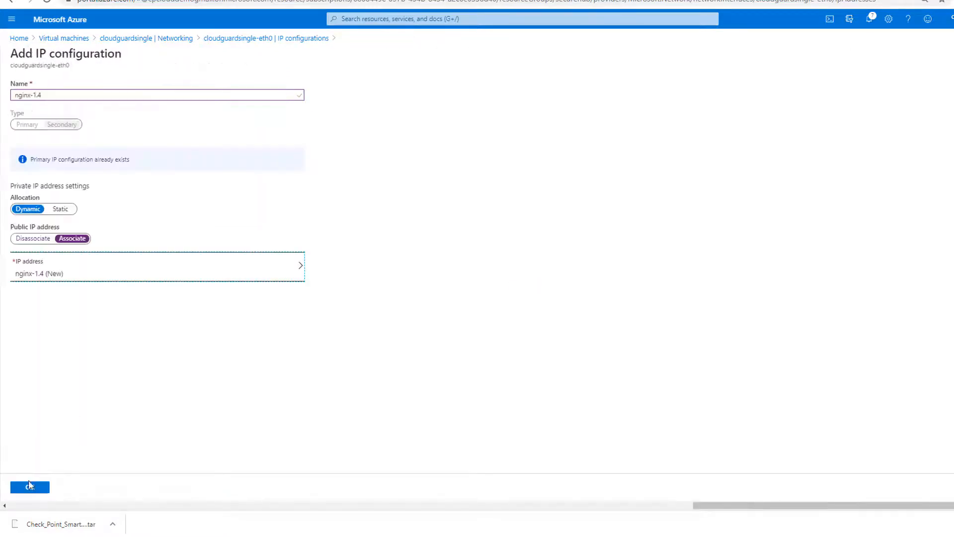
{"action": "left_click", "coordinate": [31, 487]}
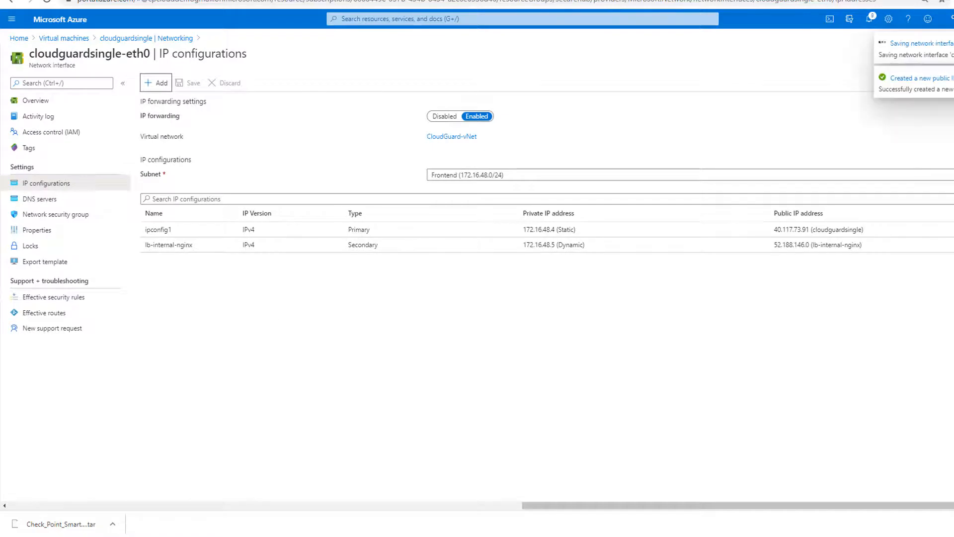
- Copy the lb-internal-nginx and nginx-1.4 rows and paste them into Notepad
{"action": "left_click_drag", "start_coordinate": [145, 244], "coordinate": [849, 263]}
{"action": "right_click", "coordinate": [783, 257]}
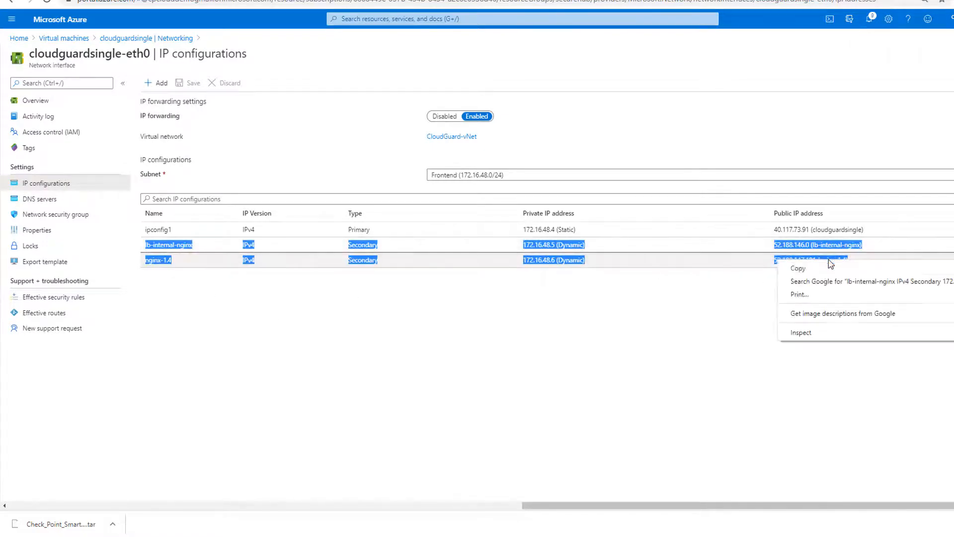
{"action": "left_click", "coordinate": [795, 268]}
{"action": "key", "text": "alt+Tab"}
{"action": "type", "text": "lb-internal-nginx IPv4 Secondary 172.16.48.5 (Dynamic) 52.188.146.0 (lb-internal-nginx) nginx-1.4 IPv4 Secondary 172.16.48.6 (Dynamic) 52.188.147.181 (nginx-1.4)"}
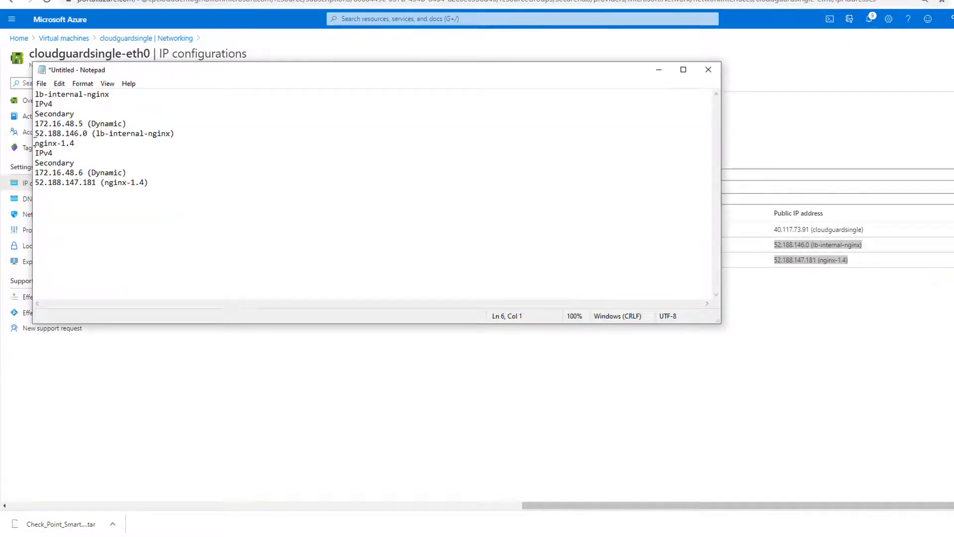
{"action": "key", "text": "Return"}
{"action": "key", "text": "Return"}
{"action": "key", "text": "Return"}
{"action": "key", "text": "Return"}
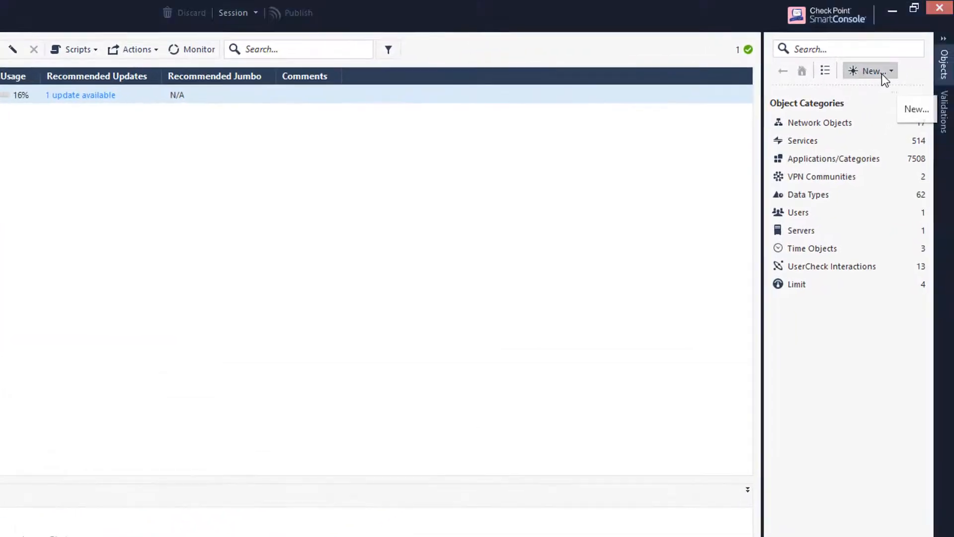
- Create network Spoke-02 (192.168.0.0, mask 255.255.252.0) with automatic address translation rules
{"action": "left_click", "coordinate": [915, 64]}
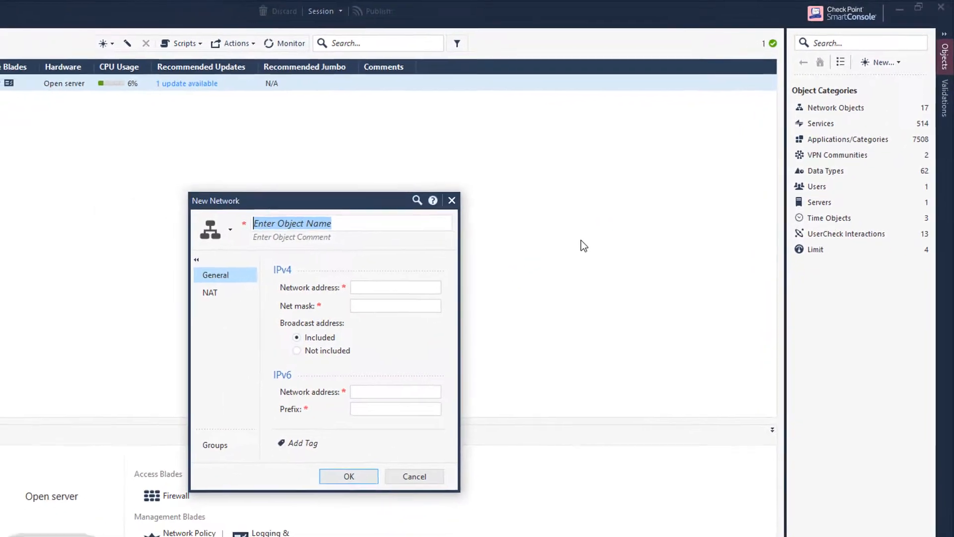
{"action": "type", "text": "Spoke-02"}
{"action": "left_click", "coordinate": [389, 284]}
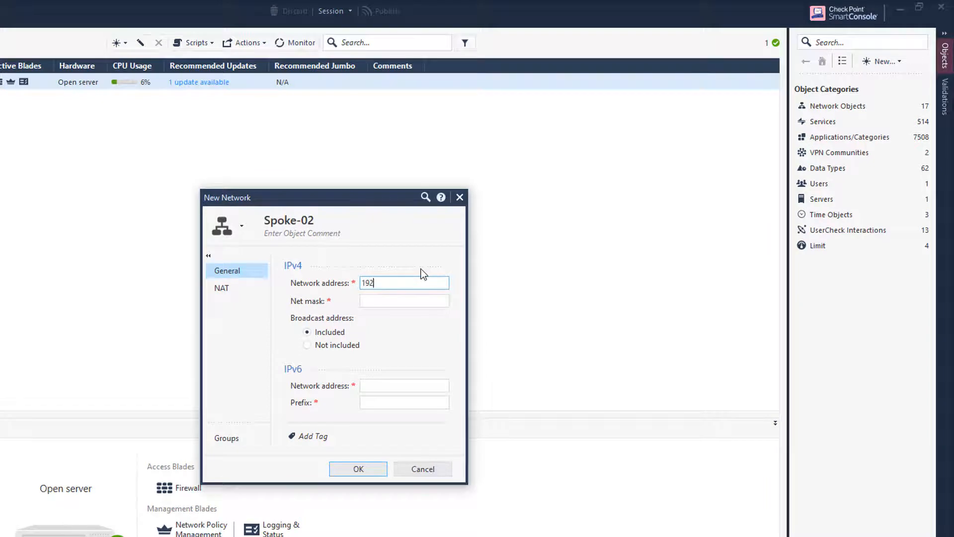
{"action": "key", "text": "Tab"}
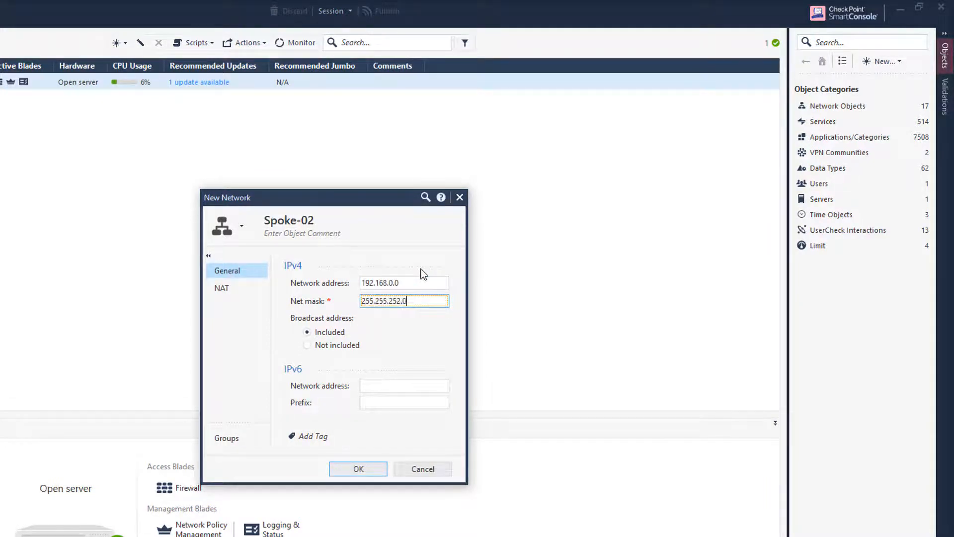
{"action": "left_click", "coordinate": [230, 291]}
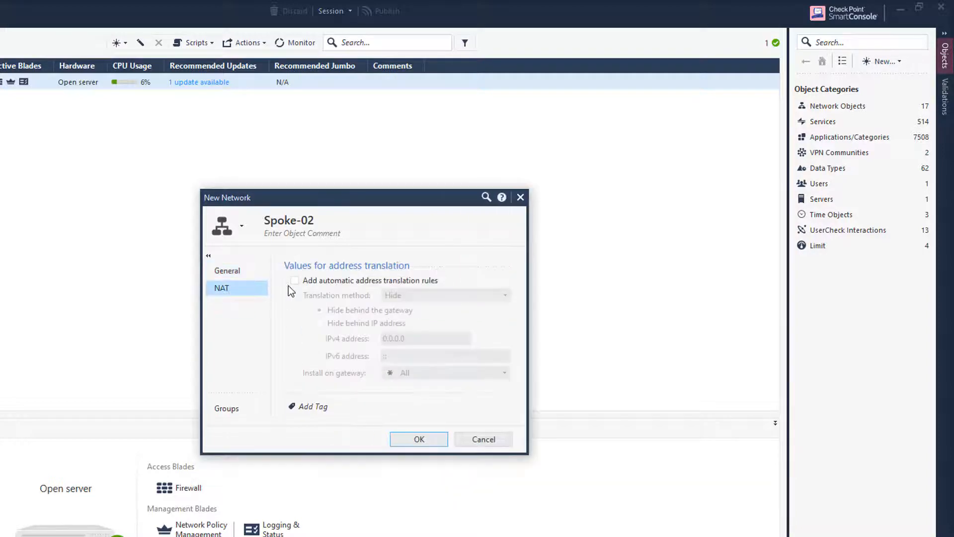
{"action": "left_click", "coordinate": [294, 281]}
{"action": "left_click", "coordinate": [419, 438]}
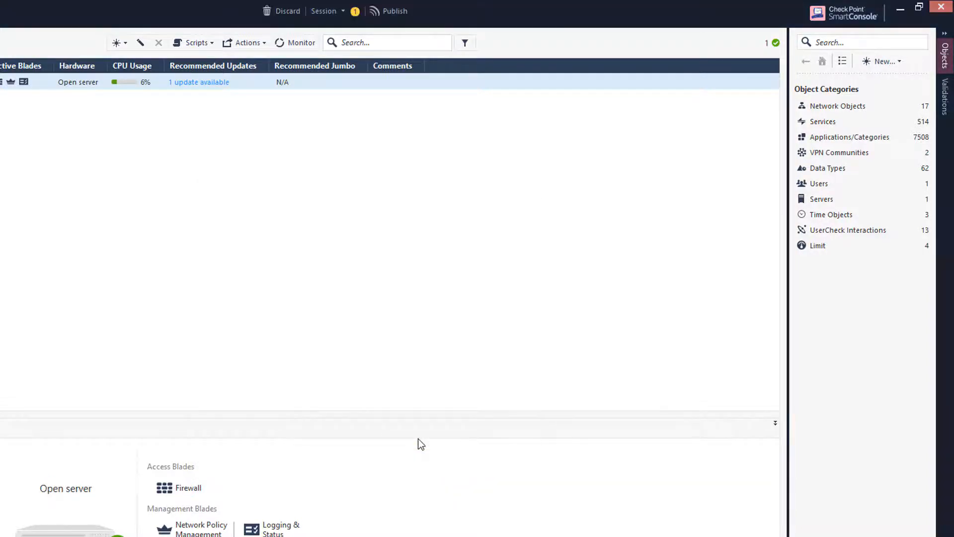
- Create hosts cloudguard-lb-internal-nginx (172.16.48.5) and cloudguard-nginx-1.4 (172.16.48.6)
{"action": "left_click", "coordinate": [882, 62]}
{"action": "left_click", "coordinate": [883, 93]}
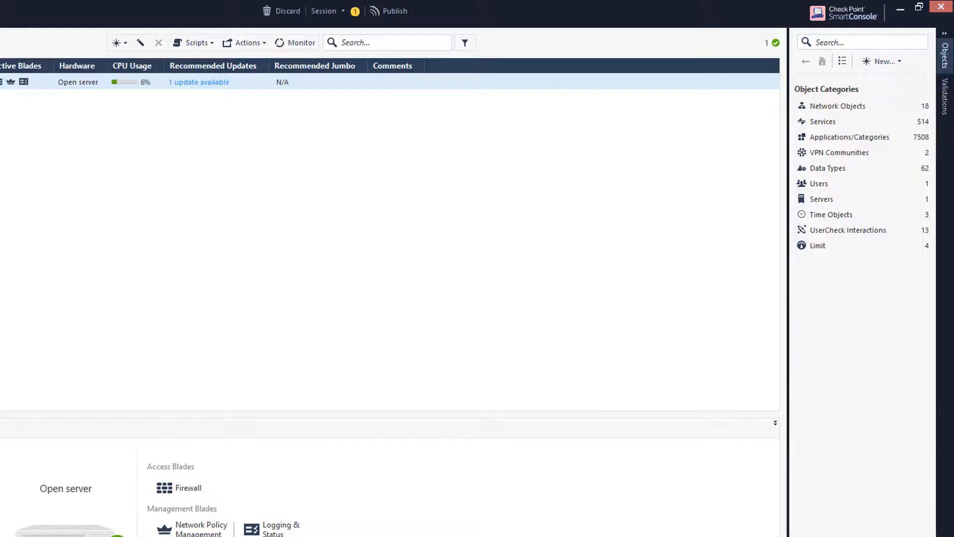
{"action": "type", "text": "lb-internal-nginx"}
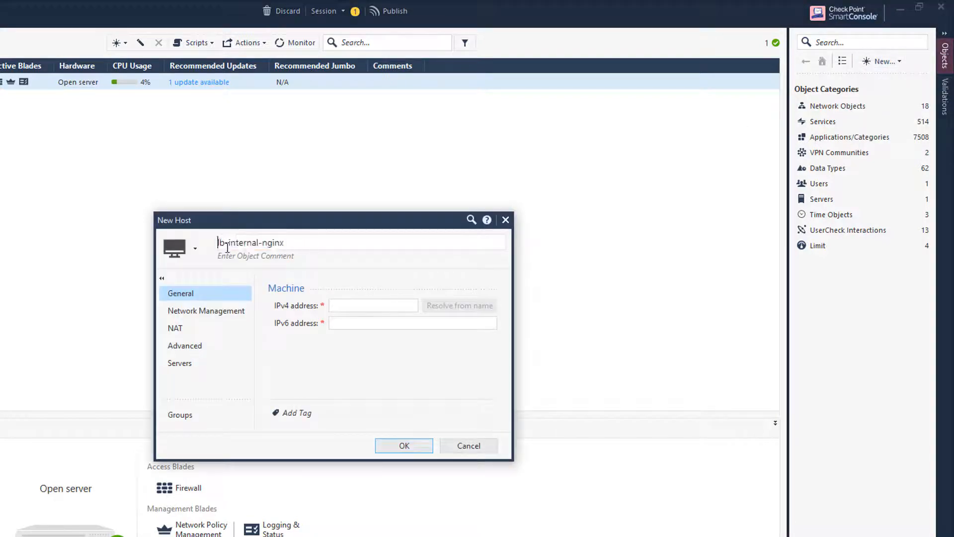
{"action": "type", "text": "cloudgu"}
{"action": "type", "text": "ard-"}
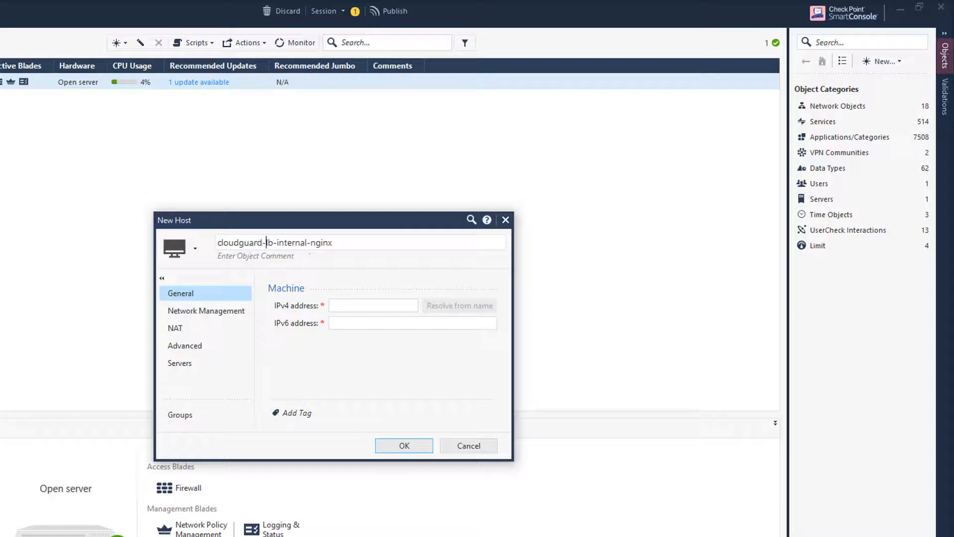
{"action": "left_click", "coordinate": [346, 305]}
{"action": "type", "text": "172.16.48.5"}
{"action": "left_click", "coordinate": [400, 448]}
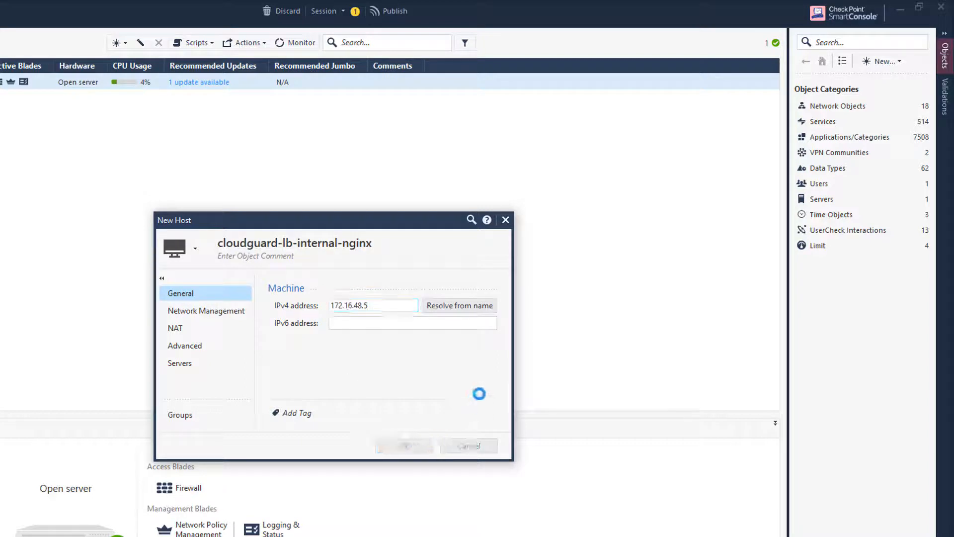
{"action": "left_click", "coordinate": [885, 62]}
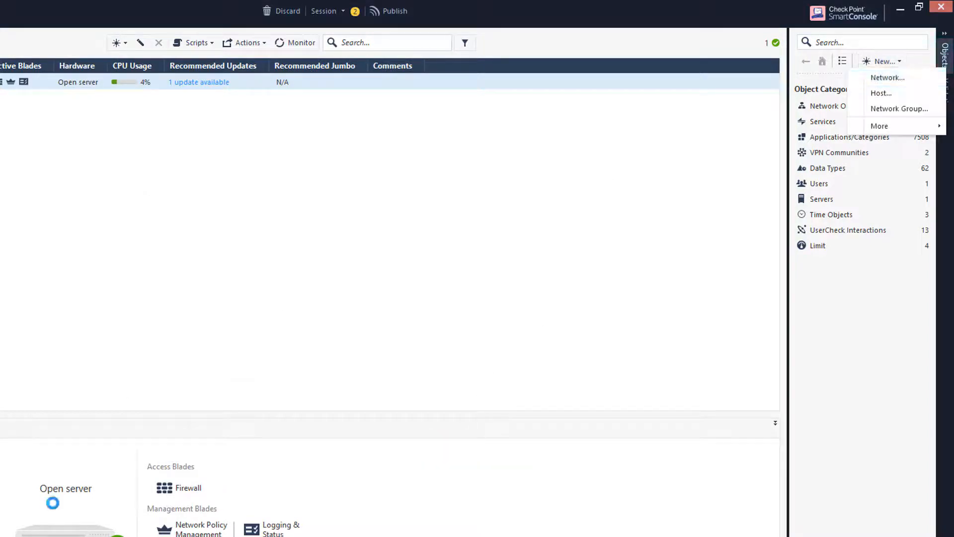
{"action": "left_click", "coordinate": [883, 92]}
{"action": "type", "text": "cloudguard-nginx-1.4"}
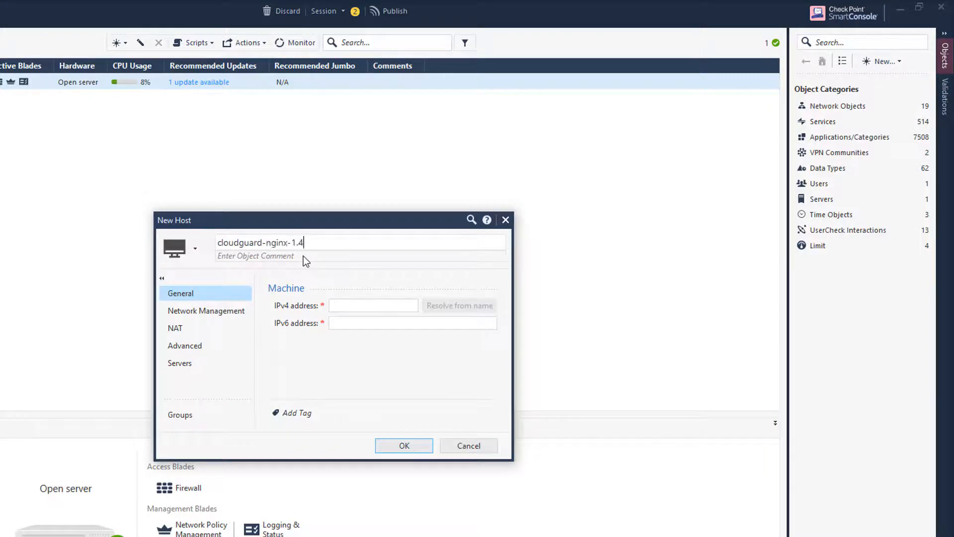
{"action": "left_click", "coordinate": [351, 305]}
{"action": "type", "text": "172.16.48.6"}
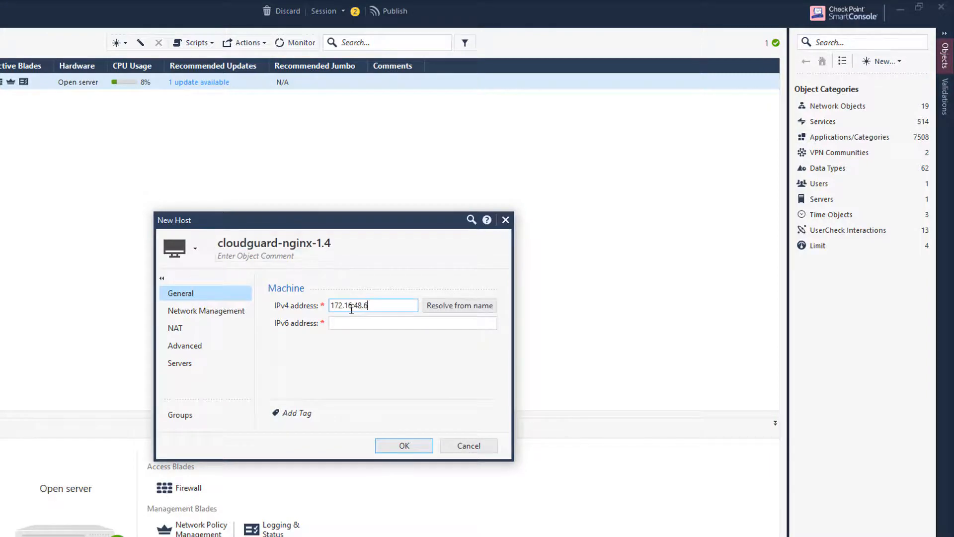
{"action": "left_click", "coordinate": [404, 446]}
- Create hosts lb-internal-nginx (192.168.0.5) and nginx-1.4 with their IPv4 addresses
{"action": "left_click", "coordinate": [882, 62]}
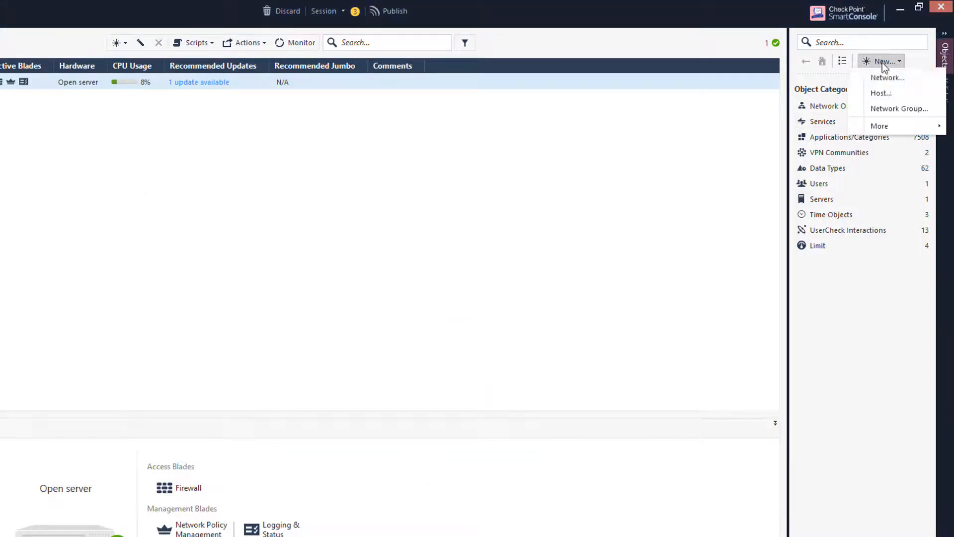
{"action": "left_click", "coordinate": [883, 93]}
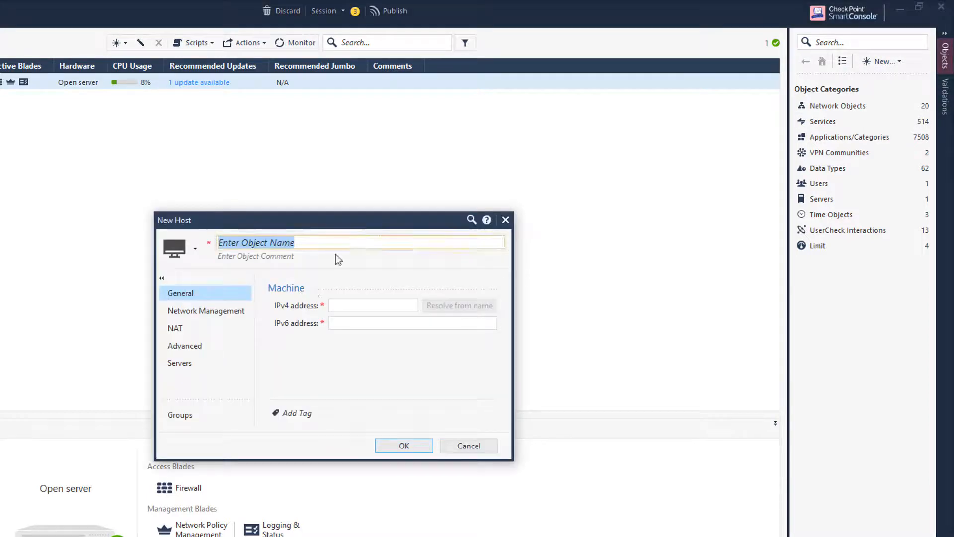
{"action": "type", "text": "lb-internal-nginx"}
{"action": "left_click", "coordinate": [341, 306]}
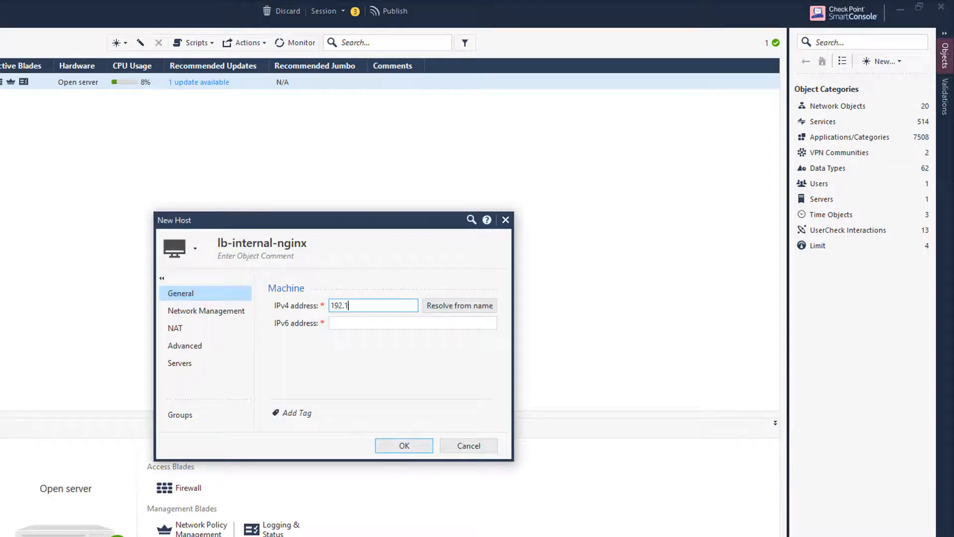
{"action": "left_click", "coordinate": [404, 446]}
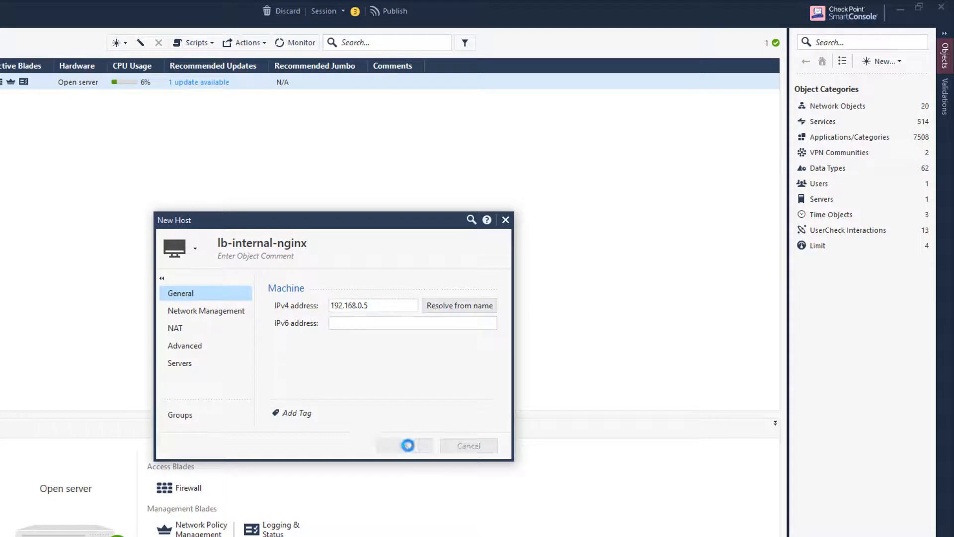
{"action": "left_click", "coordinate": [882, 61]}
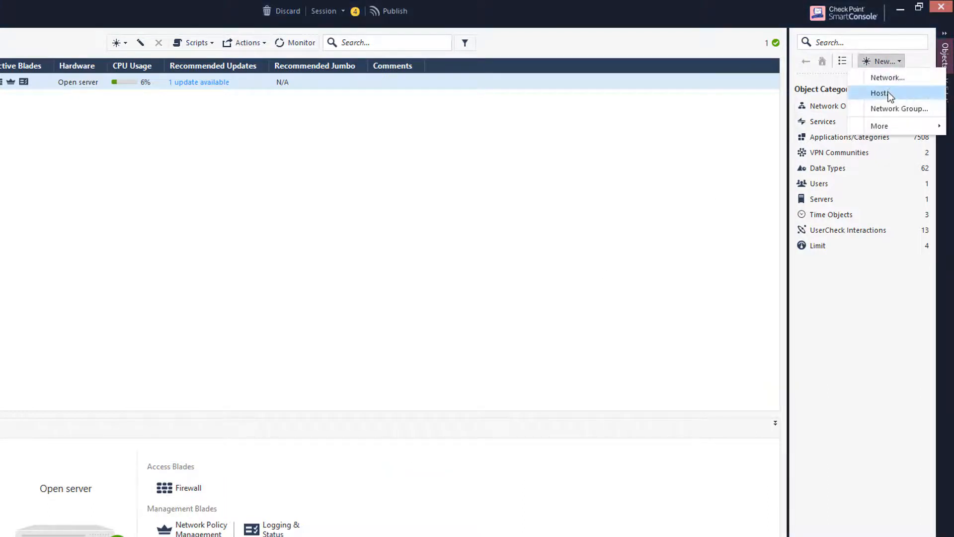
{"action": "left_click", "coordinate": [884, 95]}
{"action": "type", "text": "nginx-1.4"}
{"action": "left_click", "coordinate": [342, 305]}
{"action": "type", "text": "192.168.1.4"}
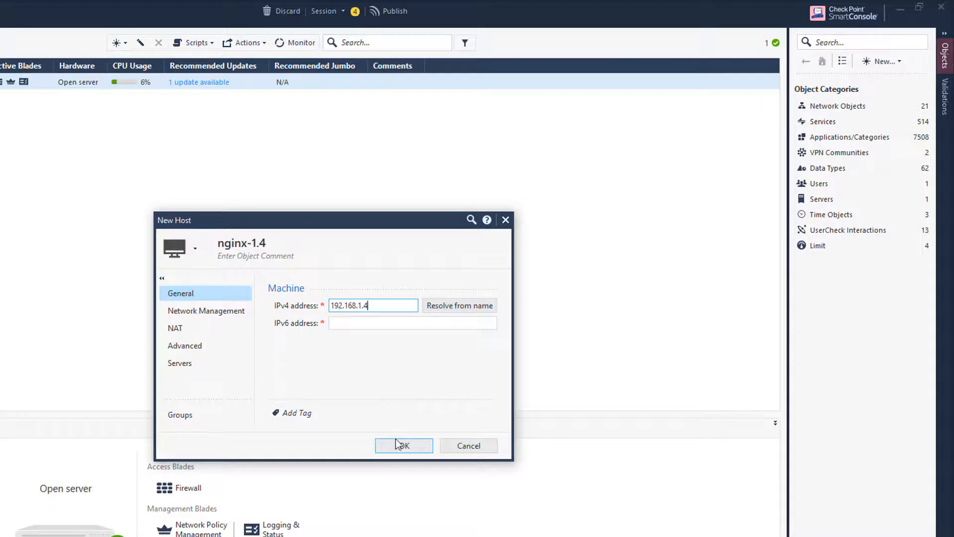
{"action": "left_click", "coordinate": [400, 445]}
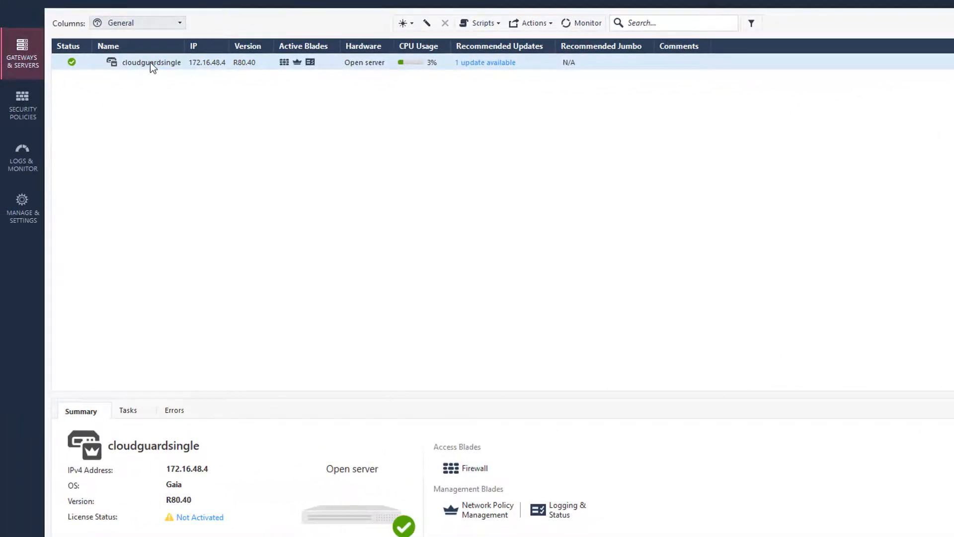
- Override cloudguardsingle's eth0 topology to External (leads to internet) in ExternalZone
{"action": "left_click", "coordinate": [151, 63]}
{"action": "double_click", "coordinate": [150, 62]}
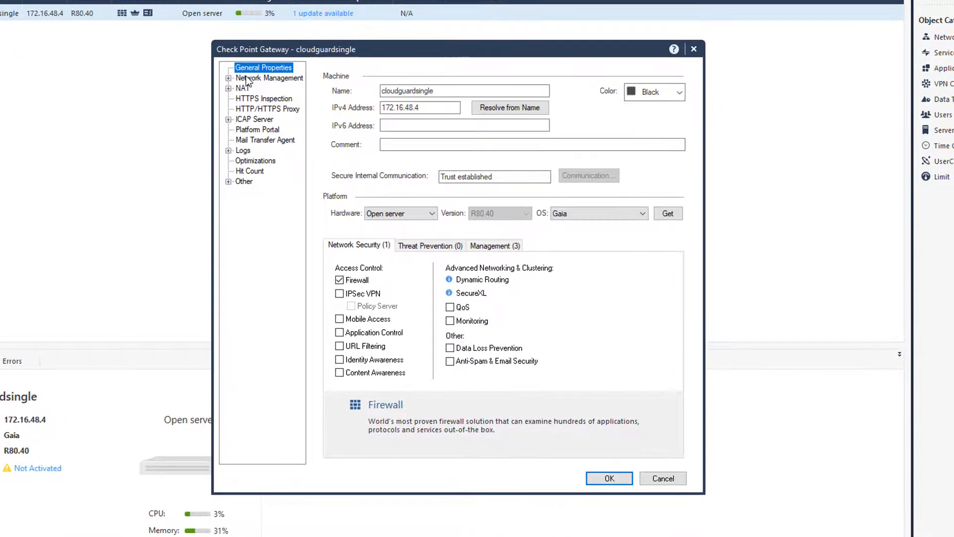
{"action": "left_click", "coordinate": [405, 133]}
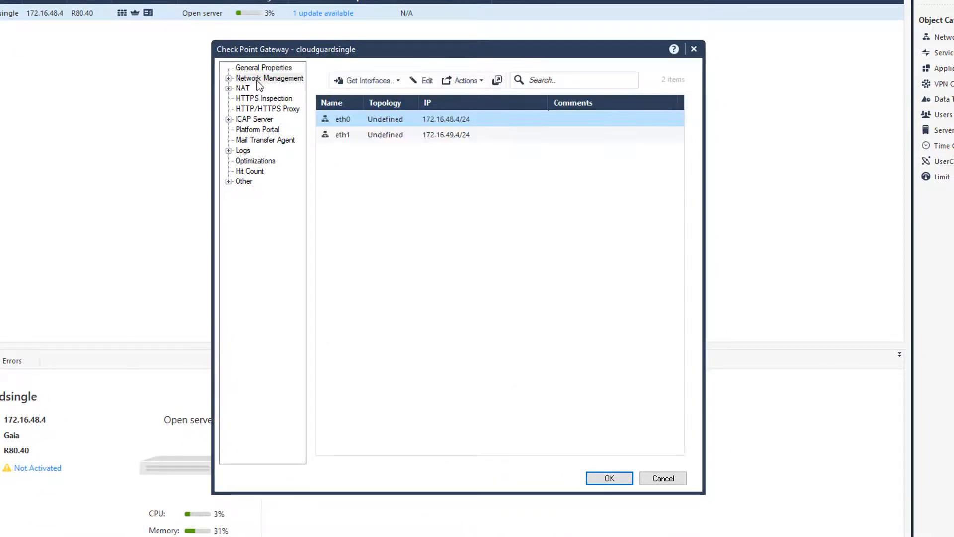
{"action": "double_click", "coordinate": [358, 119]}
{"action": "left_click", "coordinate": [395, 326]}
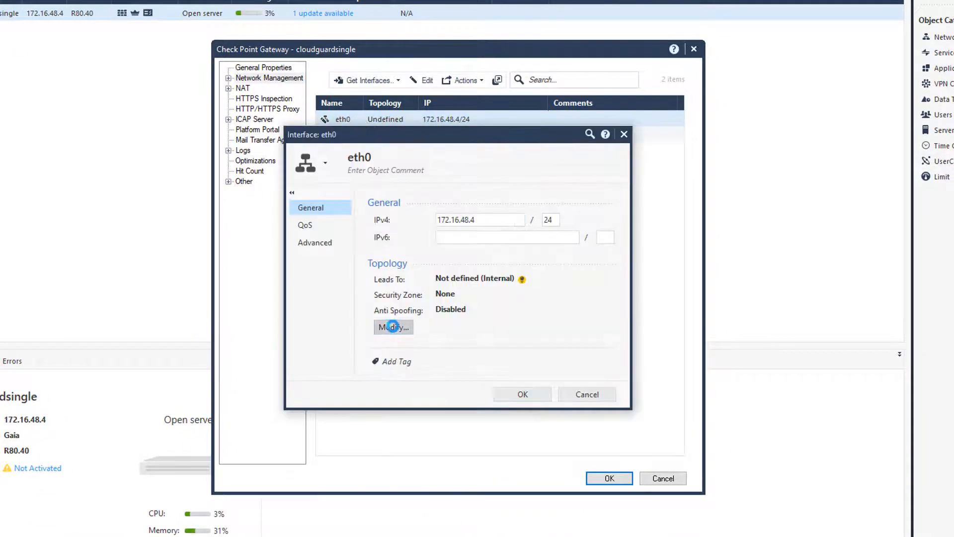
{"action": "left_click", "coordinate": [346, 219]}
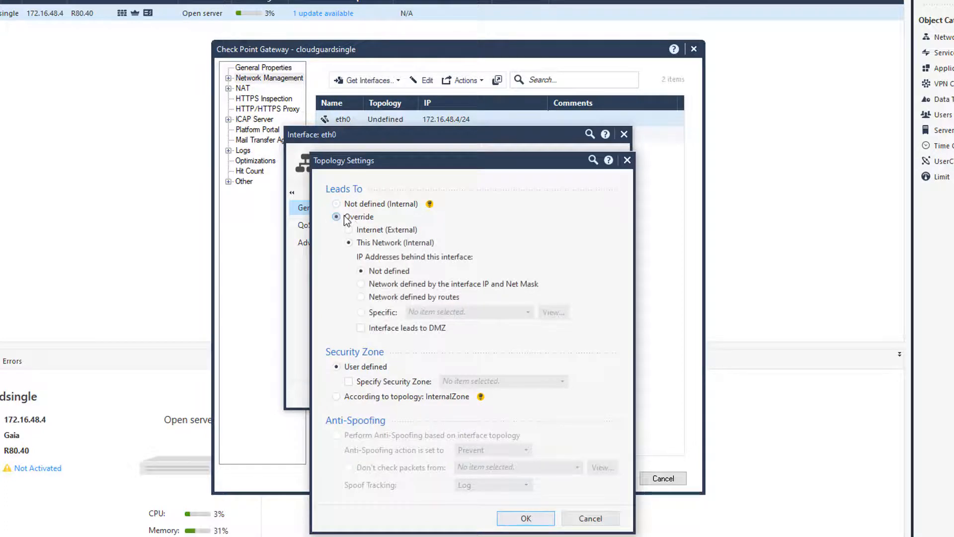
{"action": "left_click", "coordinate": [350, 230]}
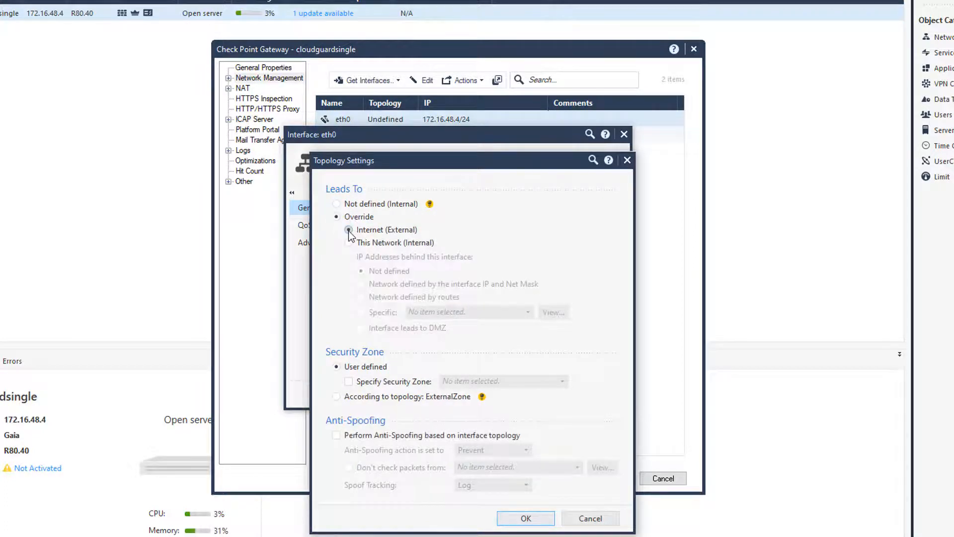
{"action": "left_click", "coordinate": [349, 381]}
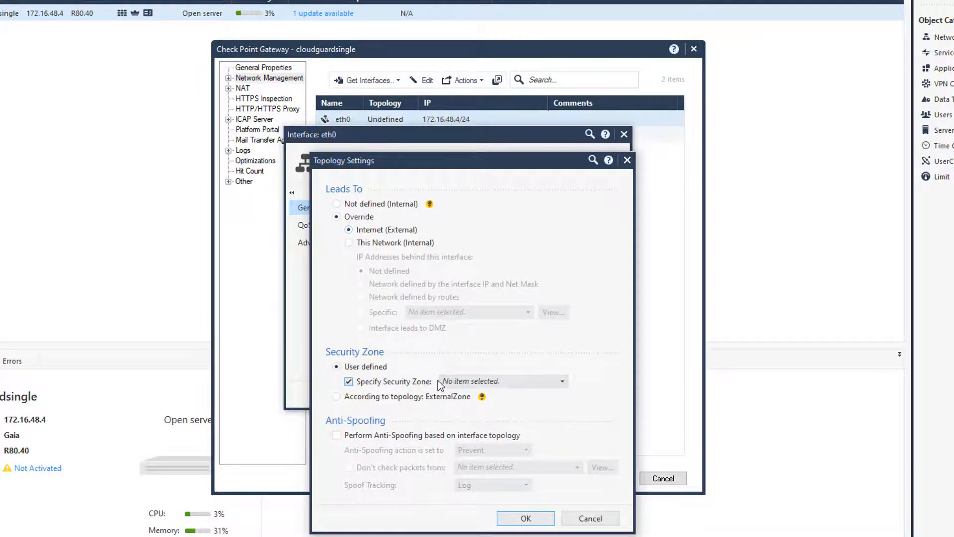
{"action": "left_click", "coordinate": [488, 382]}
{"action": "left_click", "coordinate": [500, 434]}
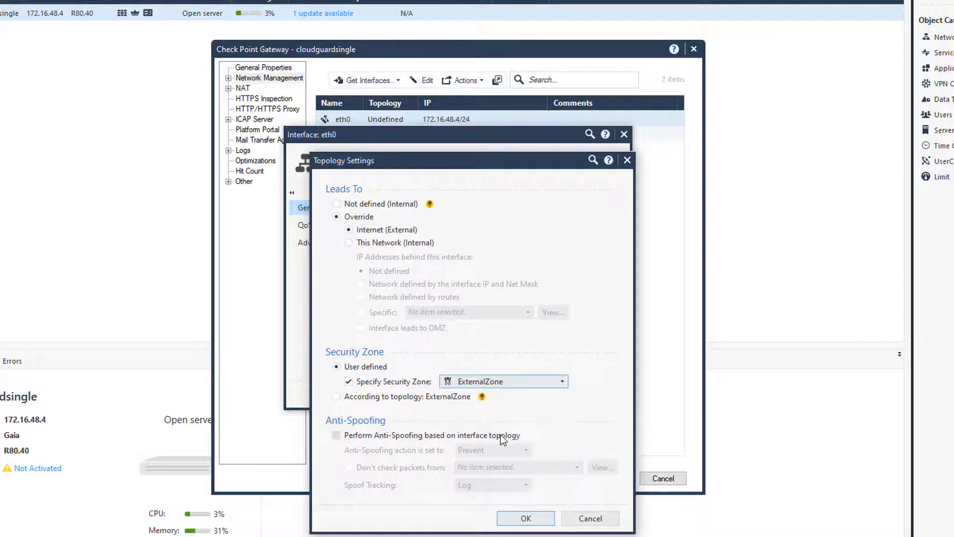
{"action": "left_click", "coordinate": [532, 522]}
{"action": "left_click", "coordinate": [523, 395]}
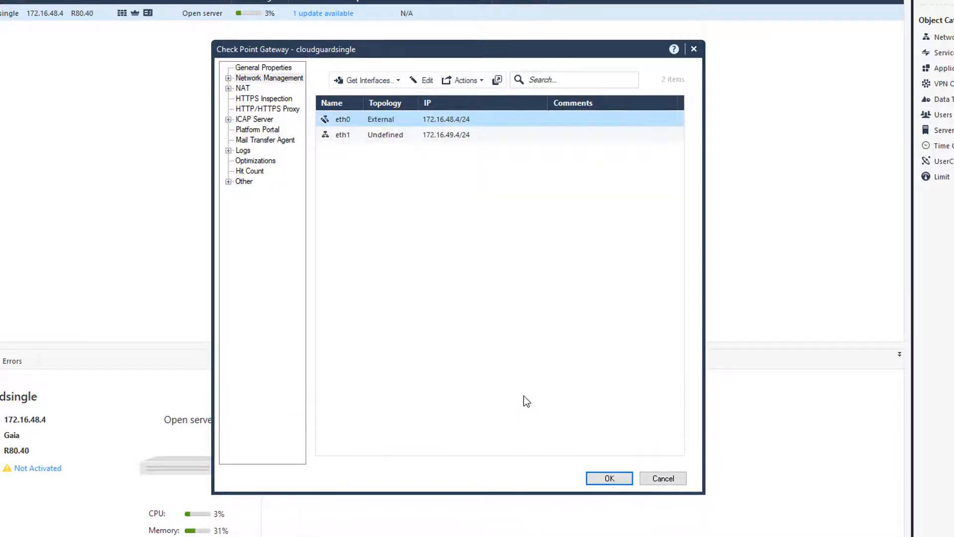
- Set eth1's topology to the specific internal network Spoke-02 and save the gateway properties
{"action": "double_click", "coordinate": [374, 137]}
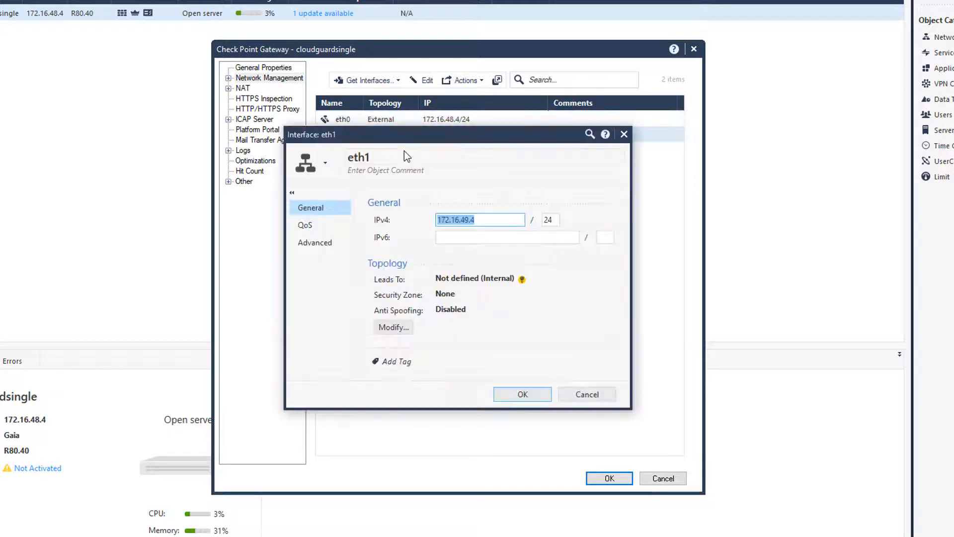
{"action": "left_click", "coordinate": [394, 327]}
{"action": "left_click", "coordinate": [337, 217]}
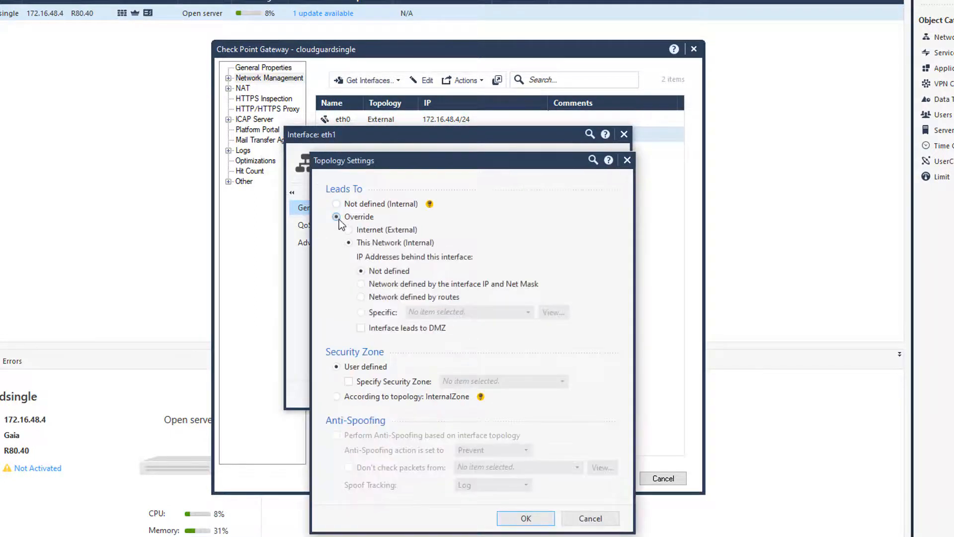
{"action": "left_click", "coordinate": [362, 312]}
{"action": "left_click", "coordinate": [497, 312]}
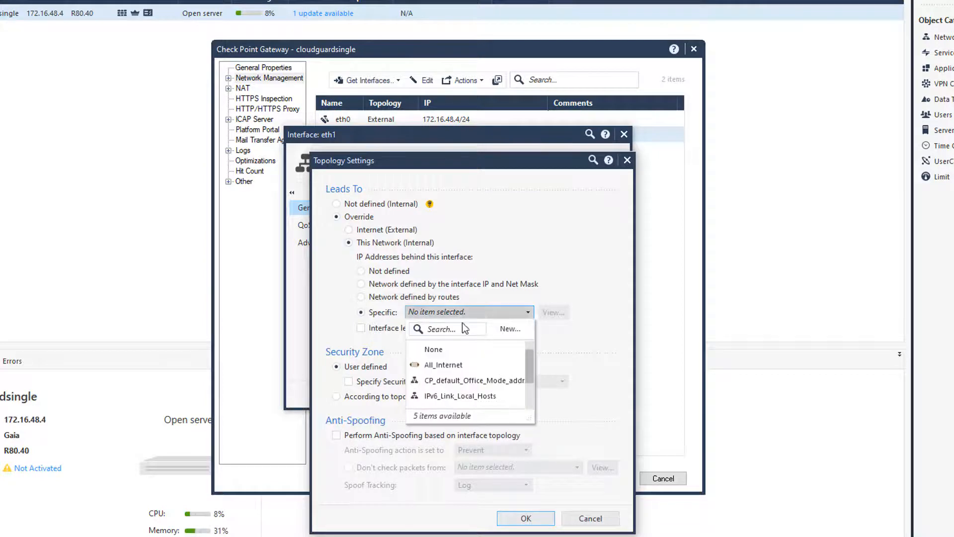
{"action": "type", "text": "spok"}
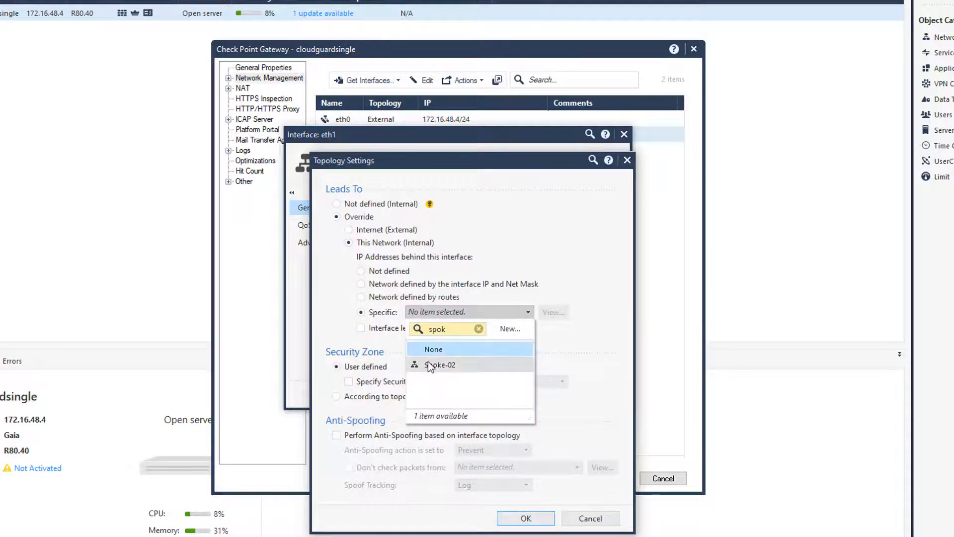
{"action": "left_click", "coordinate": [427, 362]}
{"action": "left_click", "coordinate": [526, 518]}
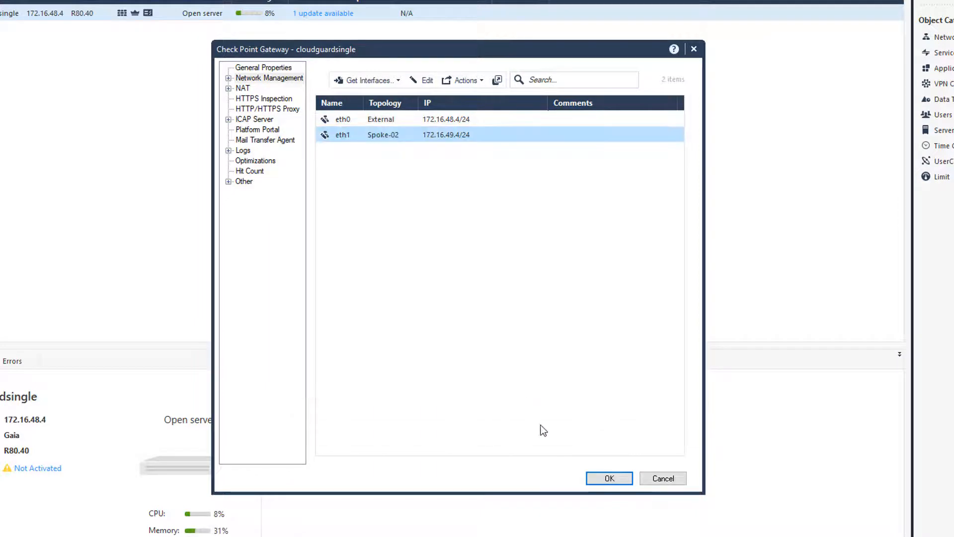
{"action": "left_click", "coordinate": [609, 479]}
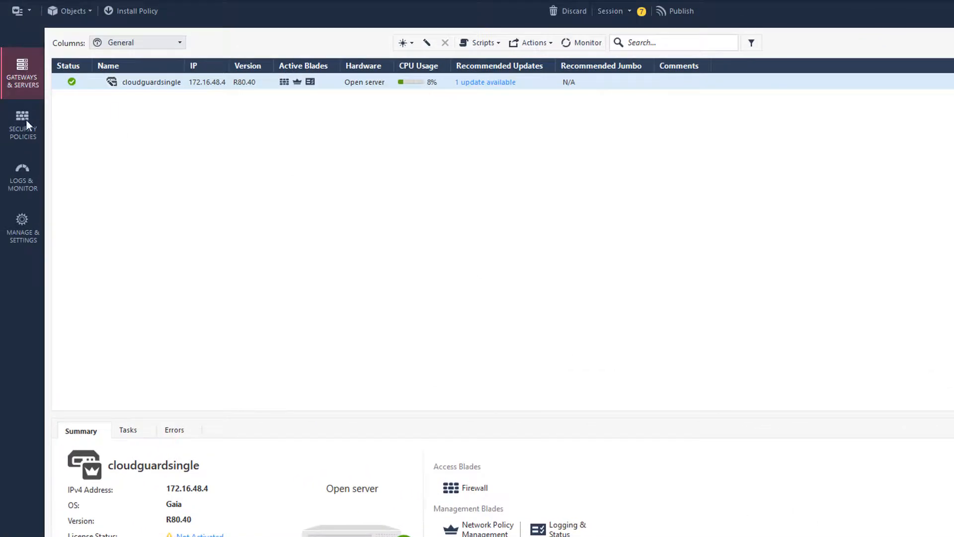
- Add an 'Outgoing' section title above the Cleanup rule in the access policy
{"action": "left_click", "coordinate": [22, 123]}
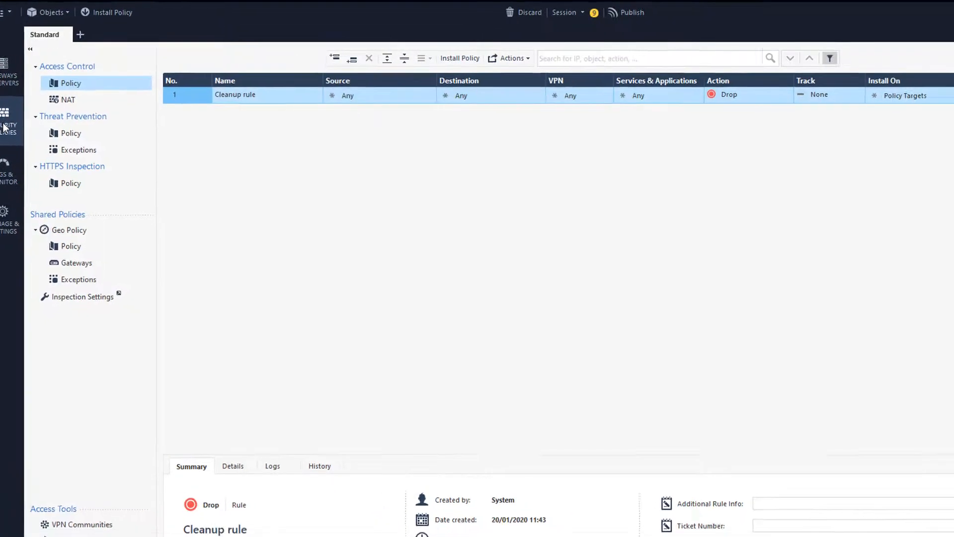
{"action": "right_click", "coordinate": [155, 94]}
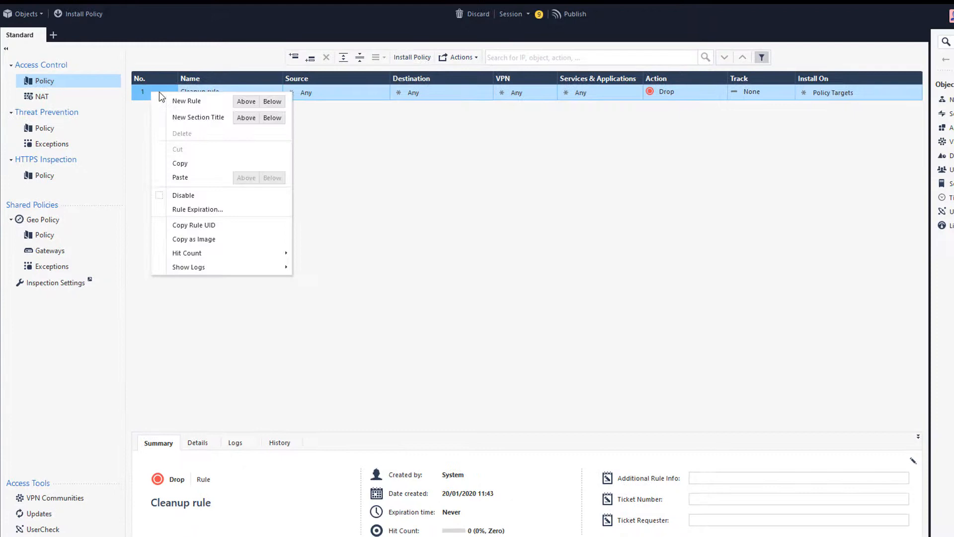
{"action": "left_click", "coordinate": [247, 118]}
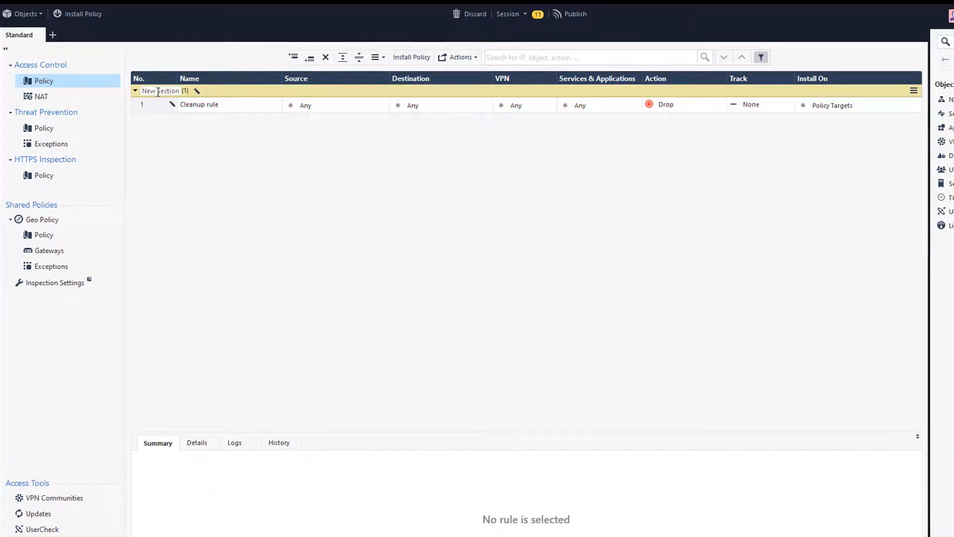
{"action": "type", "text": "Outgoing"}
{"action": "key", "text": "Return"}
- Add rule 1 with source Spoke-02 and destination ExternalZone
{"action": "right_click", "coordinate": [158, 93]}
{"action": "left_click", "coordinate": [184, 98]}
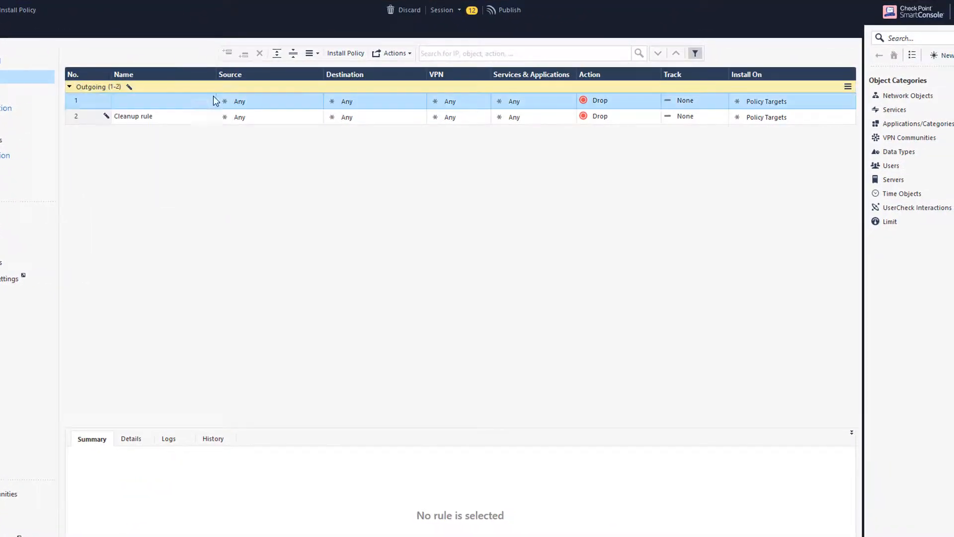
{"action": "left_click", "coordinate": [317, 99]}
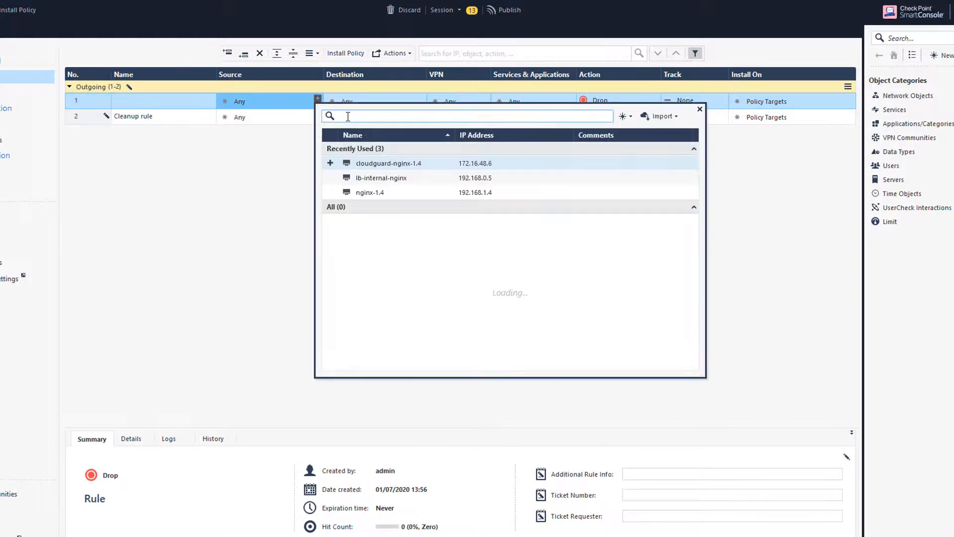
{"action": "type", "text": "spoke"}
{"action": "left_click", "coordinate": [329, 150]}
{"action": "left_click", "coordinate": [699, 110]}
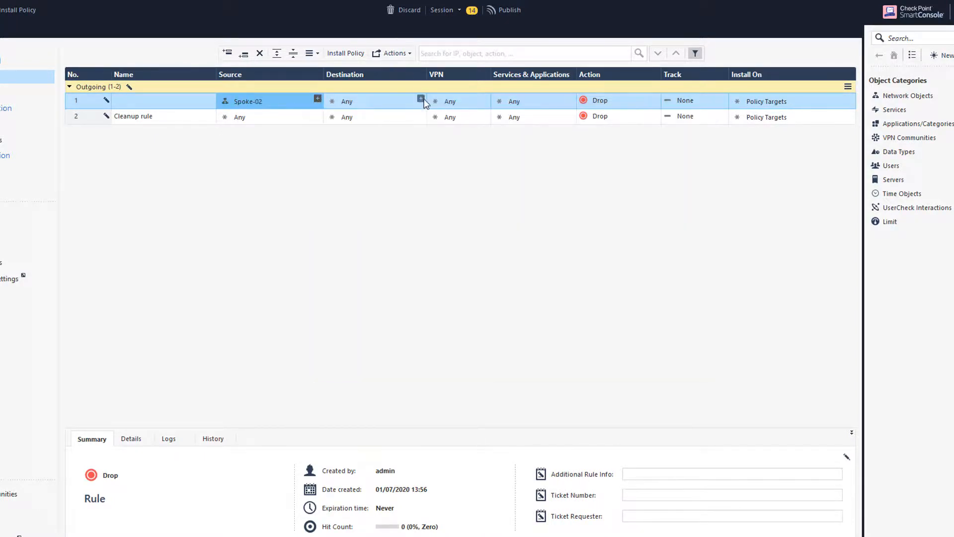
{"action": "left_click", "coordinate": [421, 98]}
{"action": "type", "text": "ex"}
{"action": "left_click", "coordinate": [433, 150]}
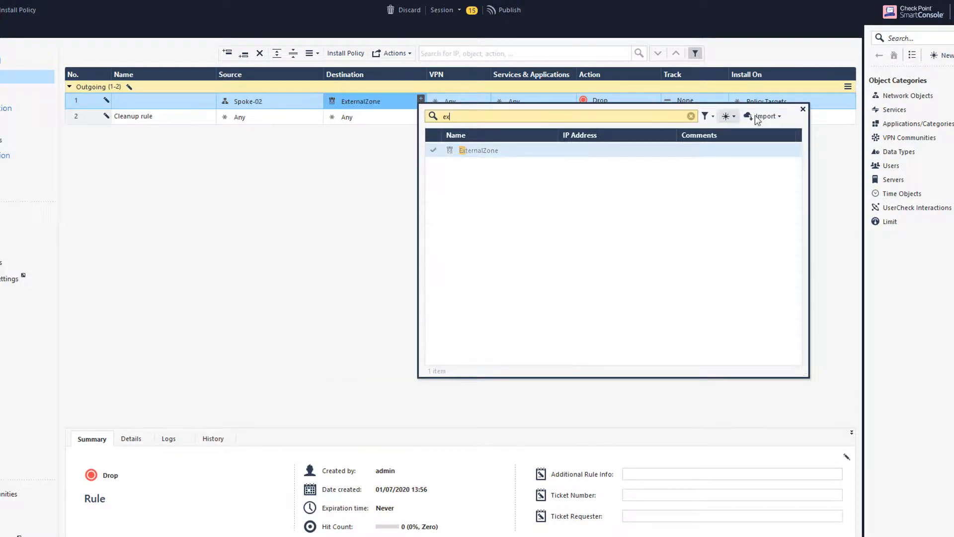
- Give rule 1 the icmp-proto service, Accept and Log, then insert a section above Cleanup
{"action": "left_click", "coordinate": [802, 109]}
{"action": "left_click", "coordinate": [570, 99]}
{"action": "type", "text": "icmp"}
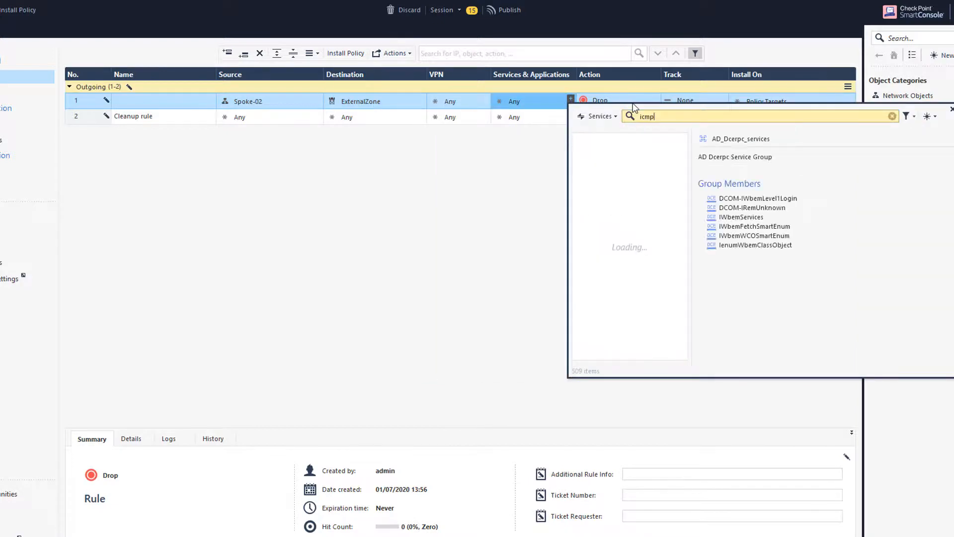
{"action": "left_click", "coordinate": [580, 211]}
{"action": "left_click", "coordinate": [614, 105]}
{"action": "left_click", "coordinate": [614, 104]}
{"action": "left_click", "coordinate": [601, 119]}
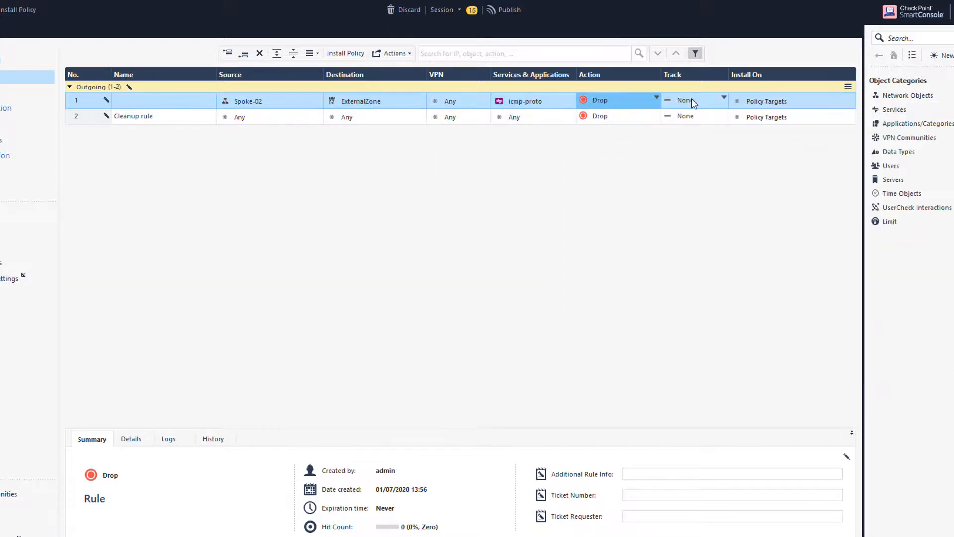
{"action": "left_click", "coordinate": [691, 98]}
{"action": "left_click", "coordinate": [712, 118]}
{"action": "right_click", "coordinate": [99, 119]}
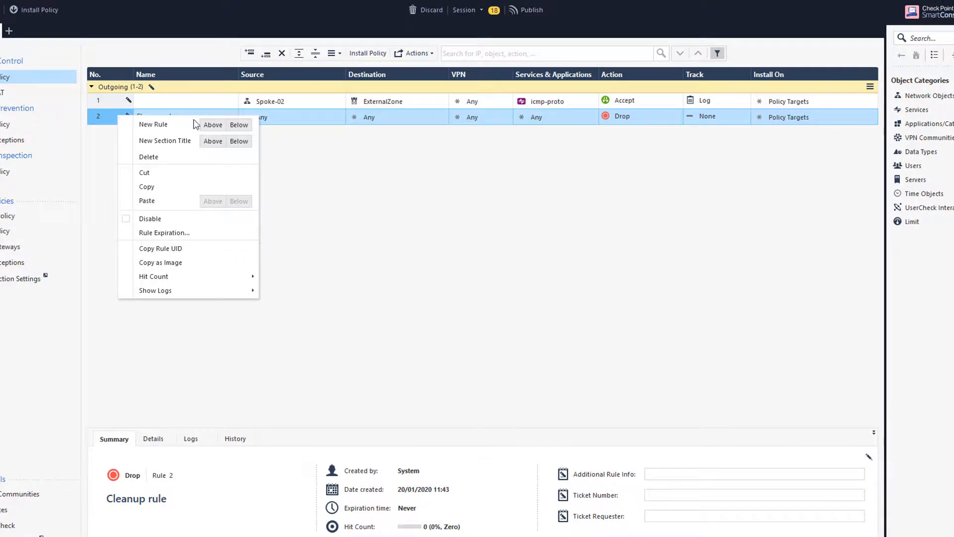
{"action": "left_click", "coordinate": [212, 141]}
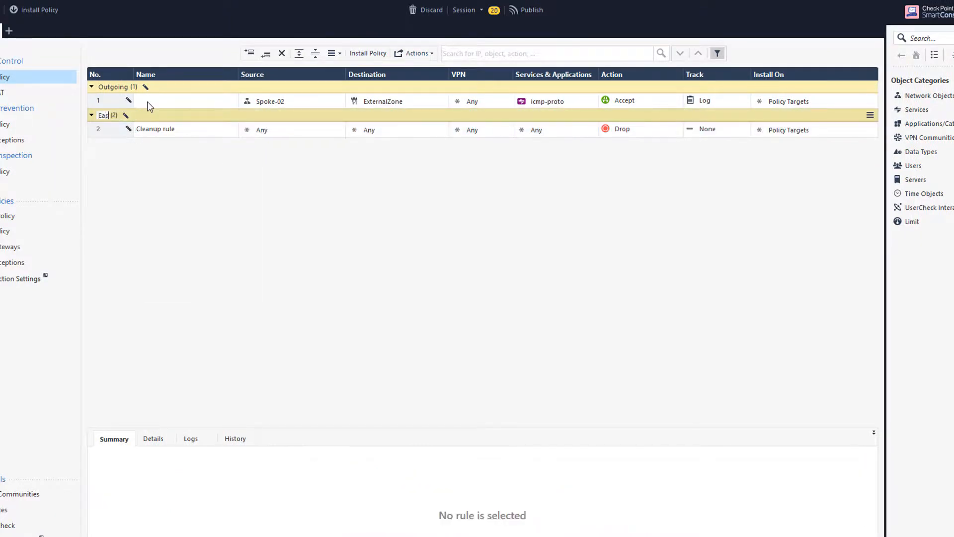
- Add rule 2 from nginx-1.4 to Spoke-02 with icmp-proto, Accept and Log
{"action": "right_click", "coordinate": [103, 131]}
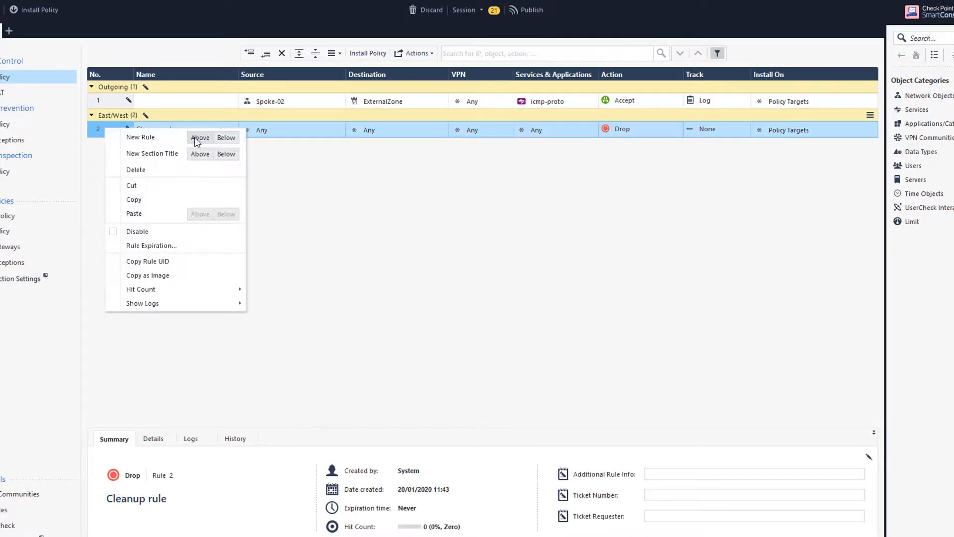
{"action": "left_click", "coordinate": [197, 139]}
{"action": "left_click", "coordinate": [340, 127]}
{"action": "type", "text": "nginx"}
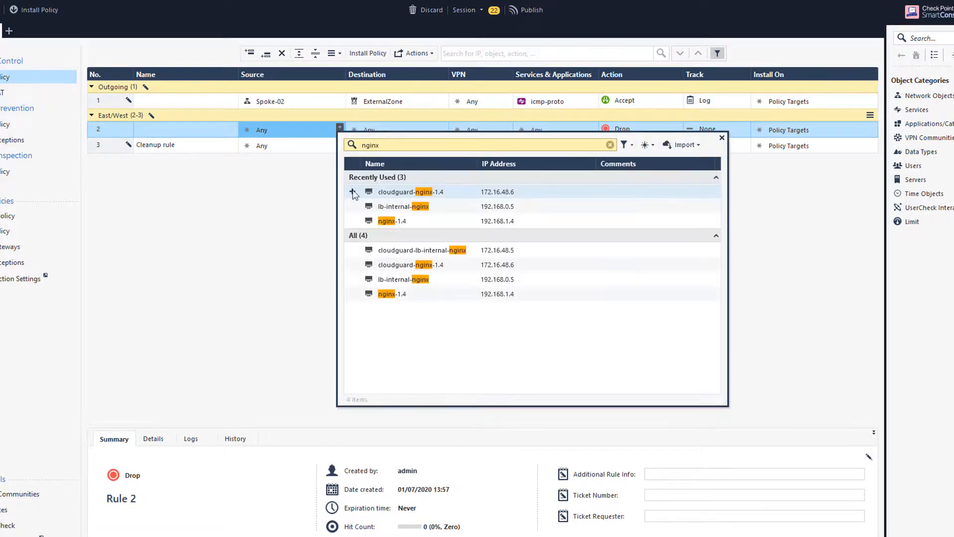
{"action": "left_click", "coordinate": [354, 221]}
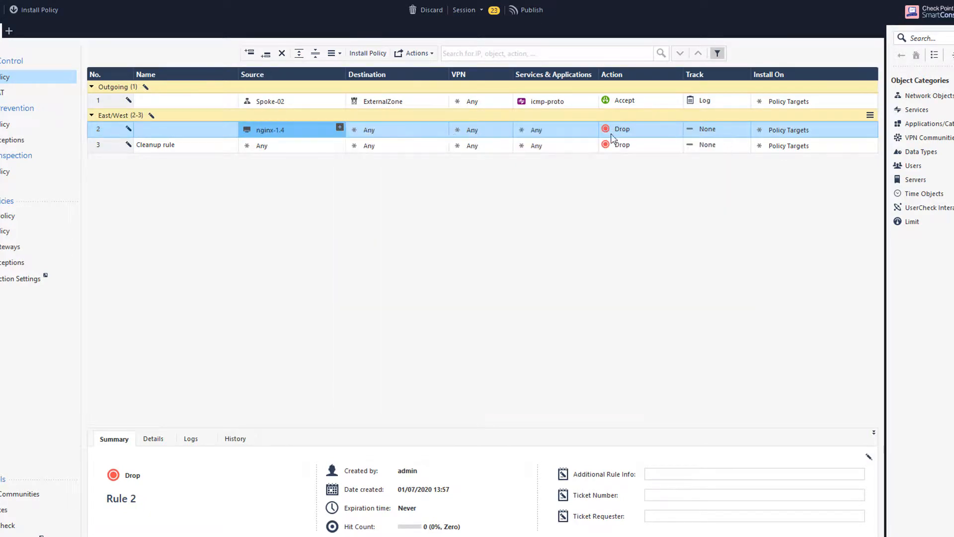
{"action": "left_click", "coordinate": [444, 127]}
{"action": "type", "text": "spoke"}
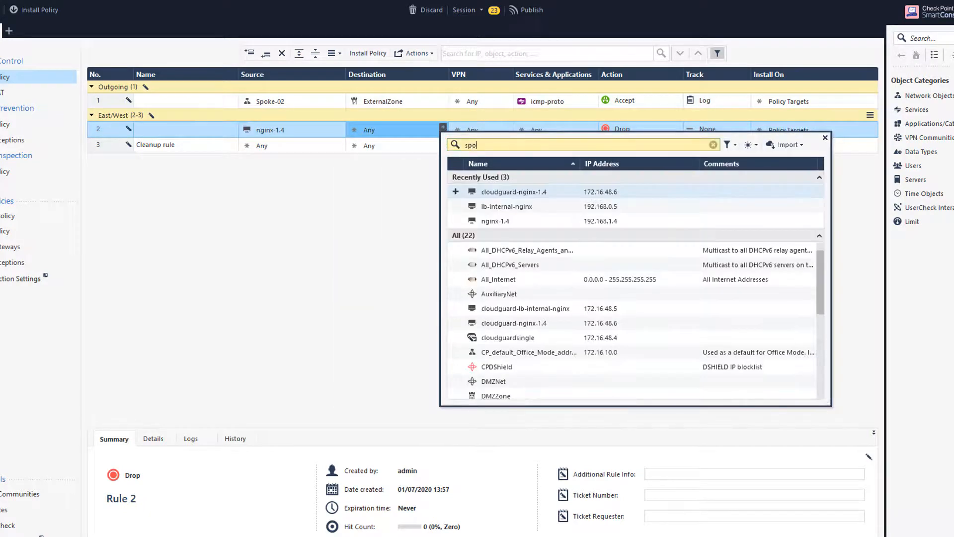
{"action": "left_click", "coordinate": [492, 178]}
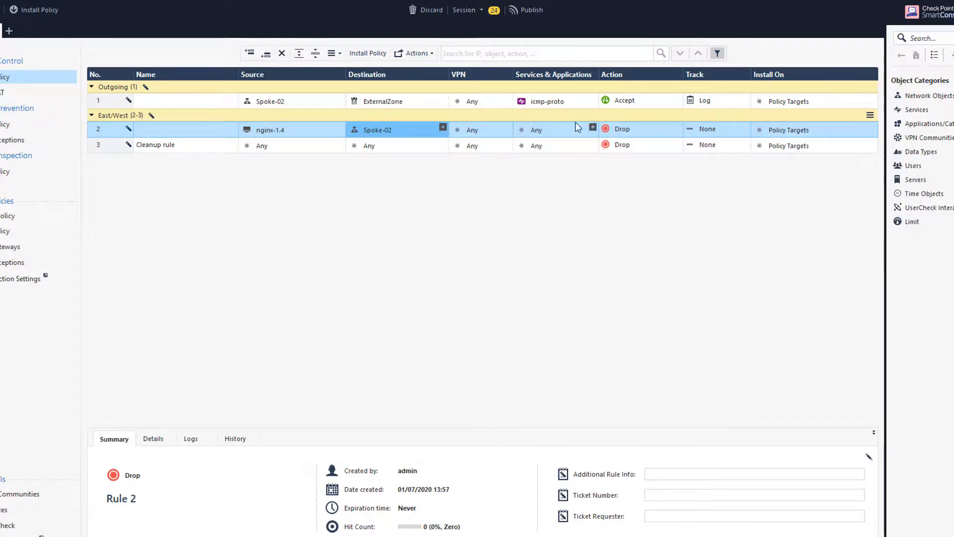
{"action": "left_click", "coordinate": [620, 129]}
{"action": "left_click", "coordinate": [627, 134]}
{"action": "left_click", "coordinate": [705, 129]}
{"action": "left_click", "coordinate": [727, 153]}
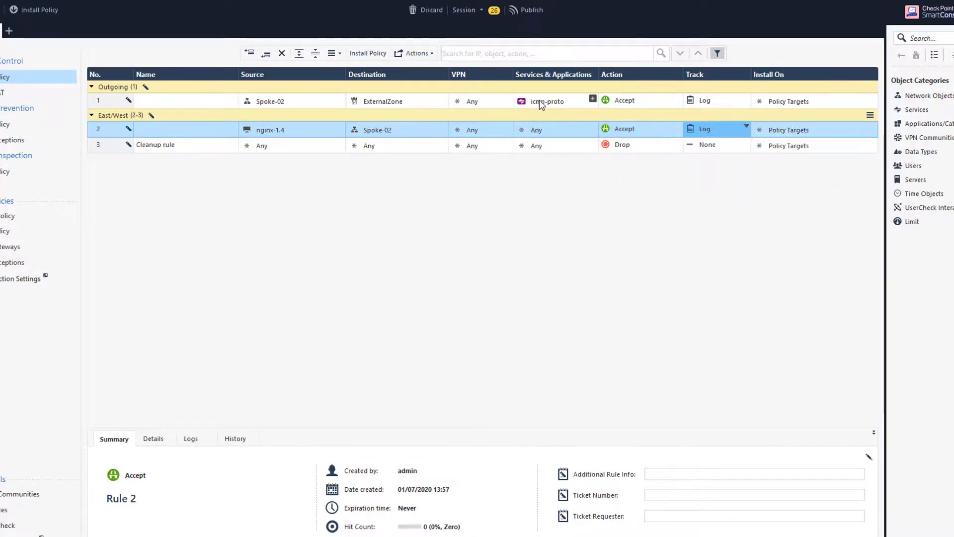
{"action": "left_click_drag", "start_coordinate": [541, 102], "coordinate": [540, 133]}
- Add an 'Incoming' section with two empty rules above the Cleanup rule
{"action": "right_click", "coordinate": [113, 146]}
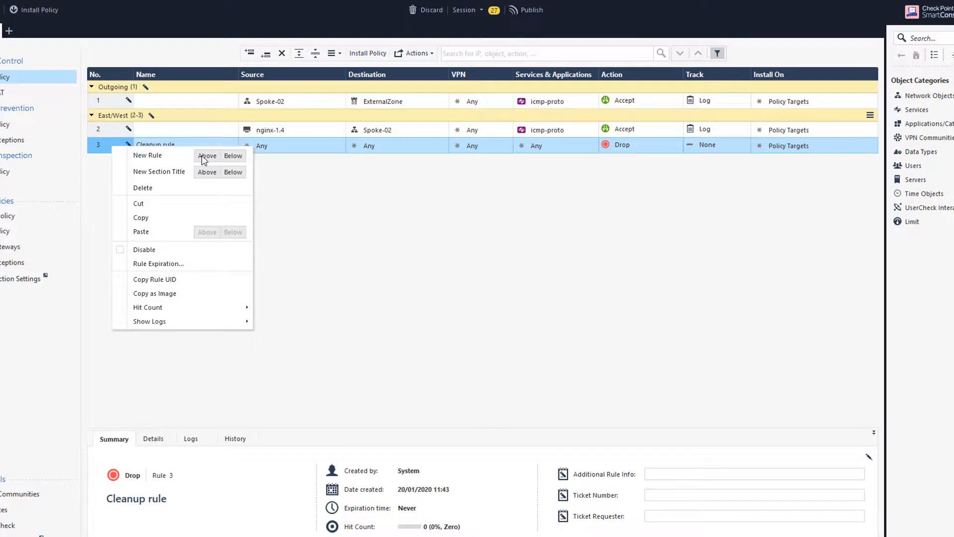
{"action": "left_click", "coordinate": [208, 172]}
{"action": "type", "text": "Incoming"}
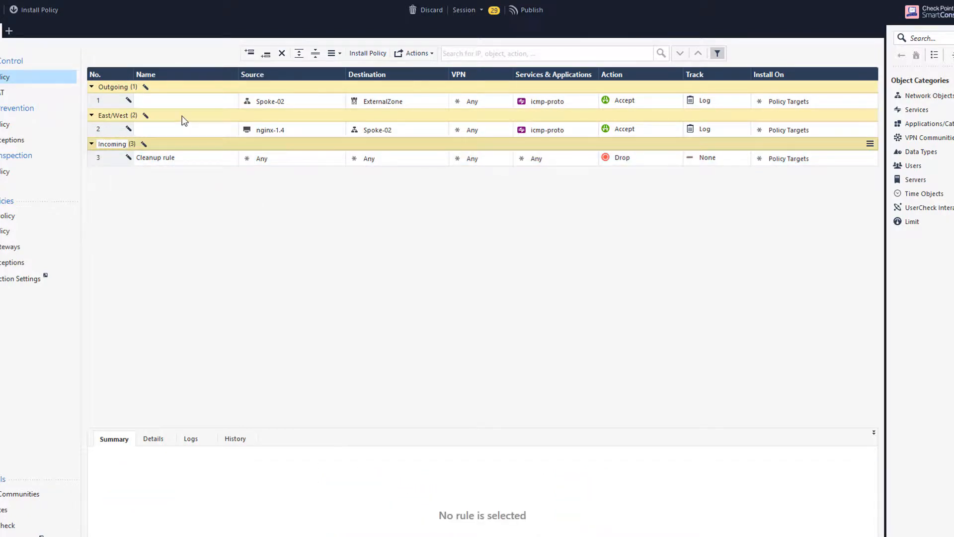
{"action": "right_click", "coordinate": [109, 158]}
{"action": "left_click", "coordinate": [199, 169]}
{"action": "right_click", "coordinate": [113, 159]}
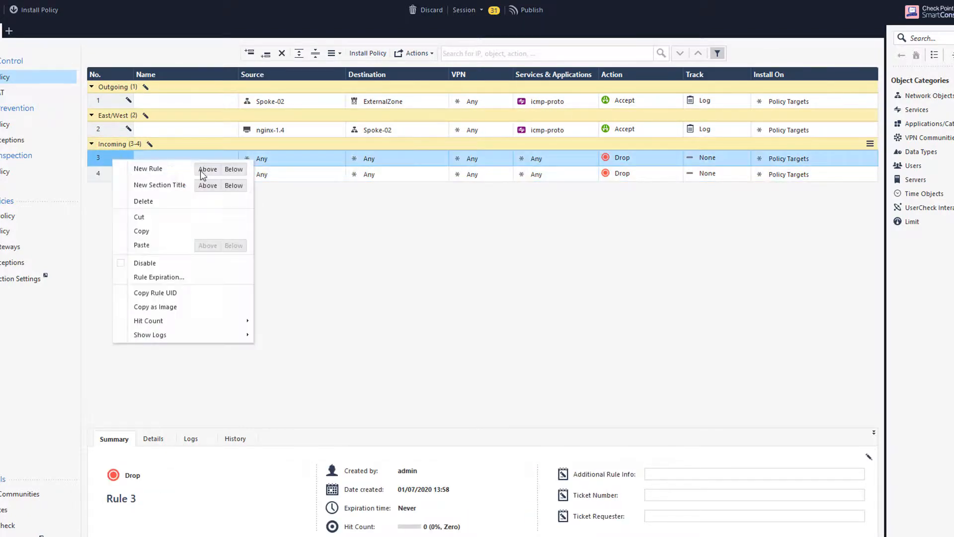
{"action": "left_click", "coordinate": [205, 167]}
- Make rule 3 accept and log https to cloudguard-lb-internal-nginx and cloudguard-nginx-1.4
{"action": "left_click", "coordinate": [442, 156]}
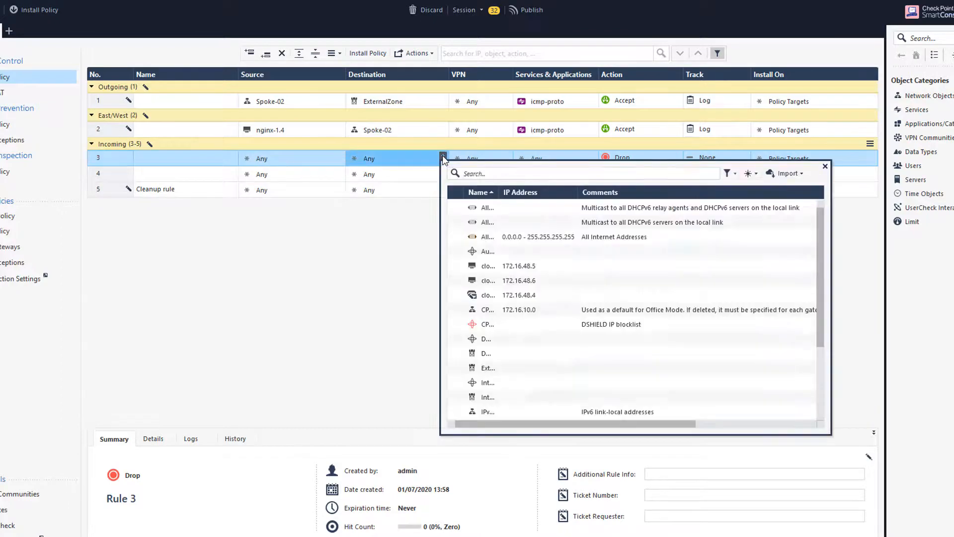
{"action": "type", "text": "nginx"}
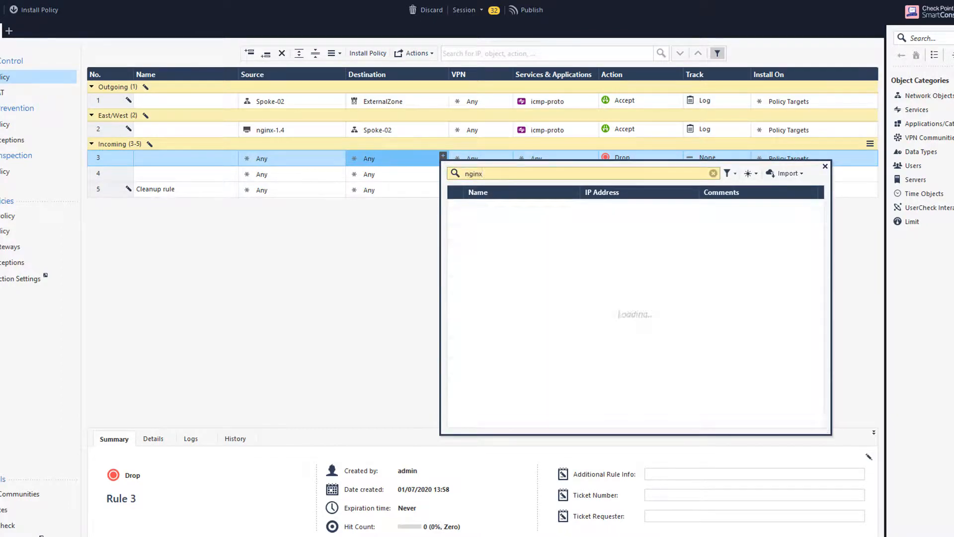
{"action": "left_click", "coordinate": [455, 278]}
{"action": "left_click", "coordinate": [456, 294]}
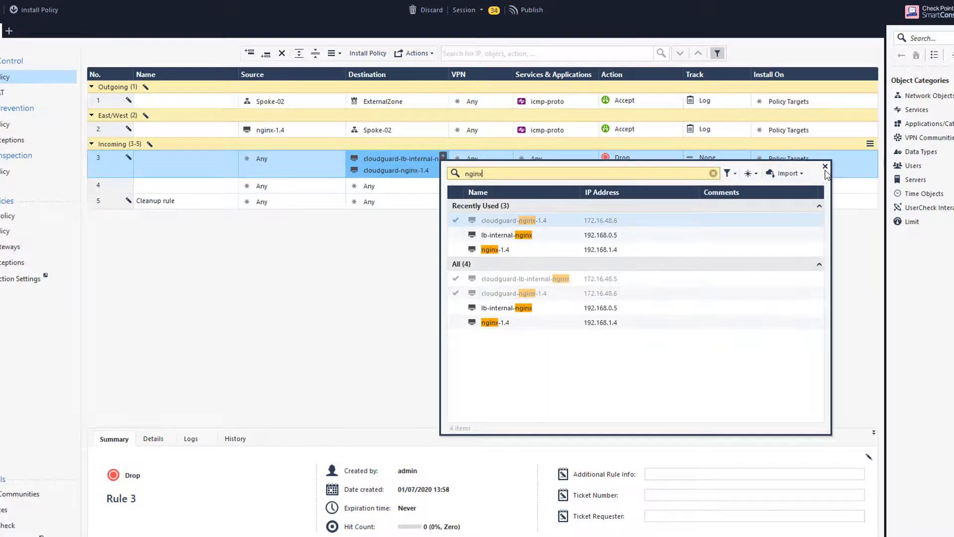
{"action": "left_click", "coordinate": [825, 166]}
{"action": "left_click", "coordinate": [593, 155]}
{"action": "type", "text": "https"}
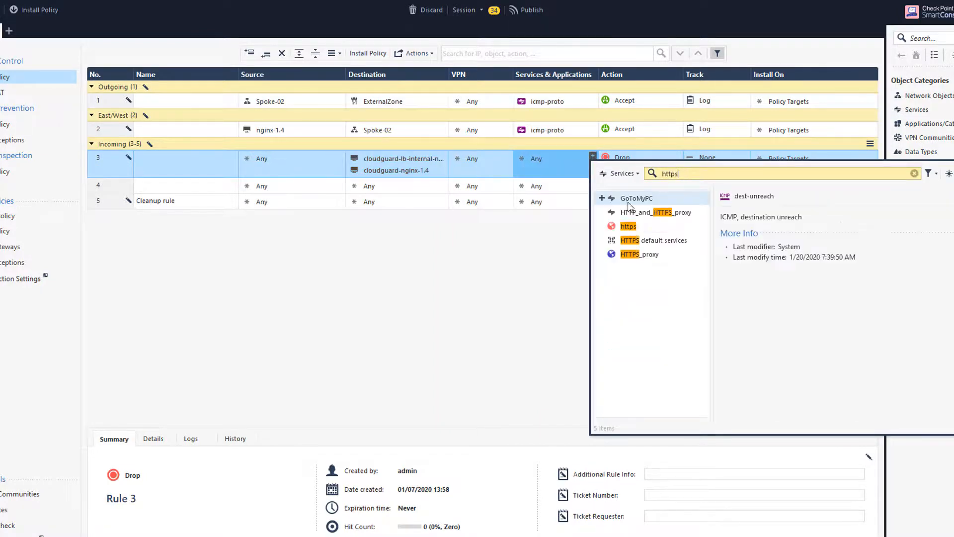
{"action": "left_click", "coordinate": [602, 226]}
{"action": "left_click", "coordinate": [953, 166]}
{"action": "left_click", "coordinate": [630, 159]}
{"action": "left_click", "coordinate": [645, 168]}
{"action": "left_click", "coordinate": [704, 159]}
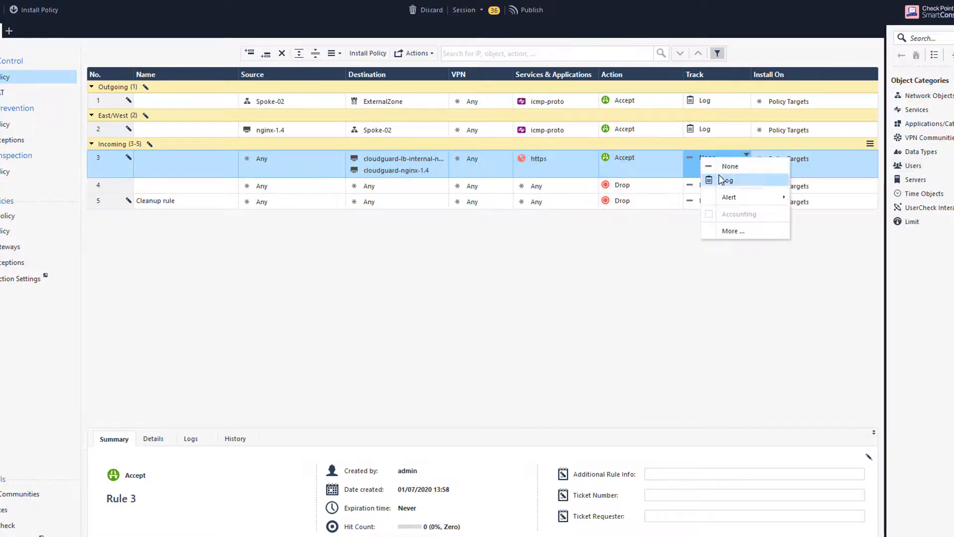
{"action": "left_click", "coordinate": [721, 180]}
- Make rule 4 accept and log ssh to cloudguard-nginx-1.4
{"action": "left_click_drag", "start_coordinate": [379, 171], "coordinate": [372, 188]}
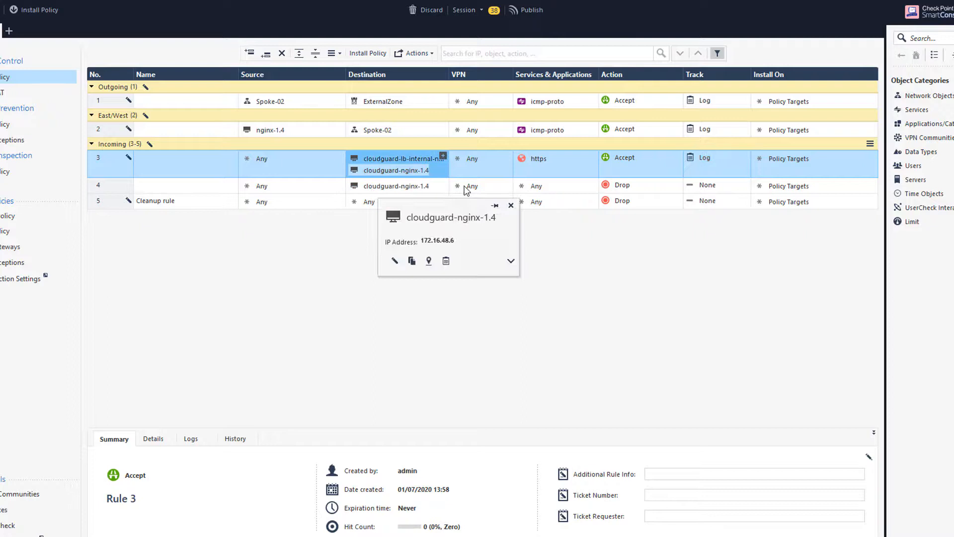
{"action": "left_click", "coordinate": [593, 182]}
{"action": "type", "text": "ssh"}
{"action": "left_click", "coordinate": [602, 229]}
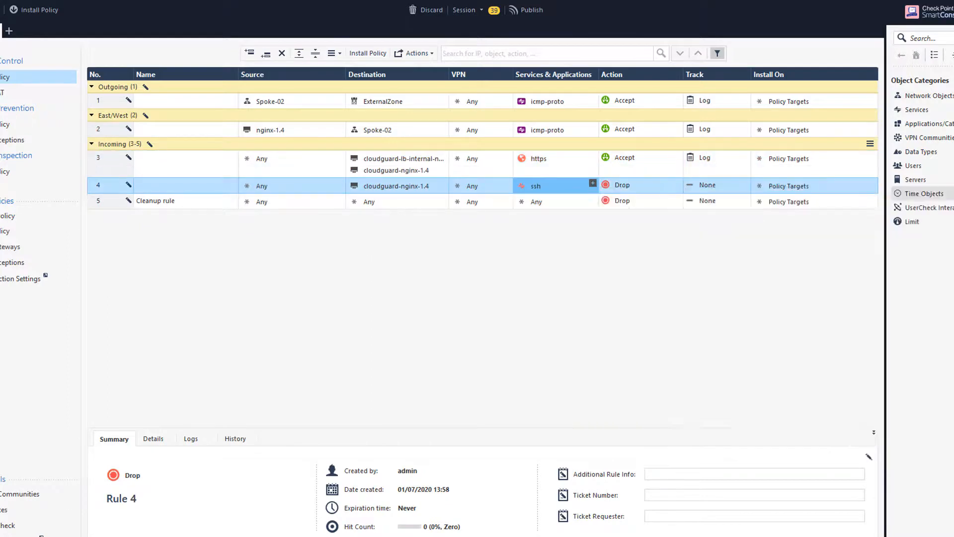
{"action": "left_click", "coordinate": [628, 188]}
{"action": "left_click", "coordinate": [645, 194]}
{"action": "left_click", "coordinate": [716, 186]}
{"action": "left_click", "coordinate": [736, 208]}
- Insert another section above the Cleanup rule and switch to the NAT rulebase
{"action": "right_click", "coordinate": [112, 201]}
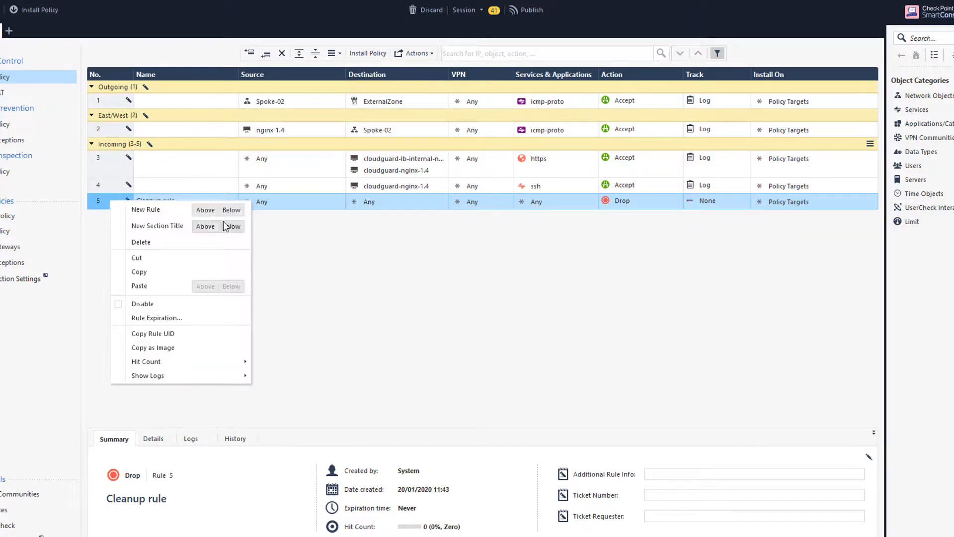
{"action": "left_click", "coordinate": [212, 227]}
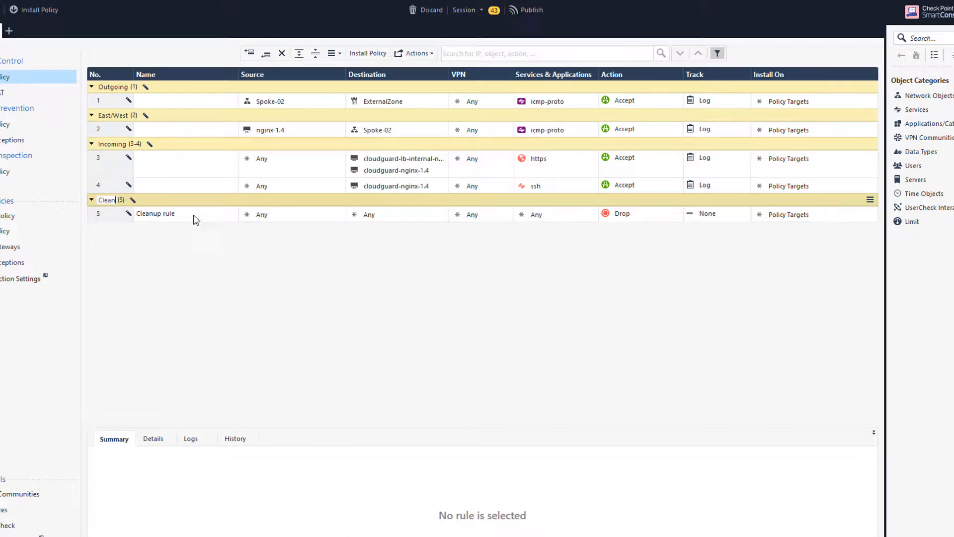
{"action": "left_click", "coordinate": [82, 93]}
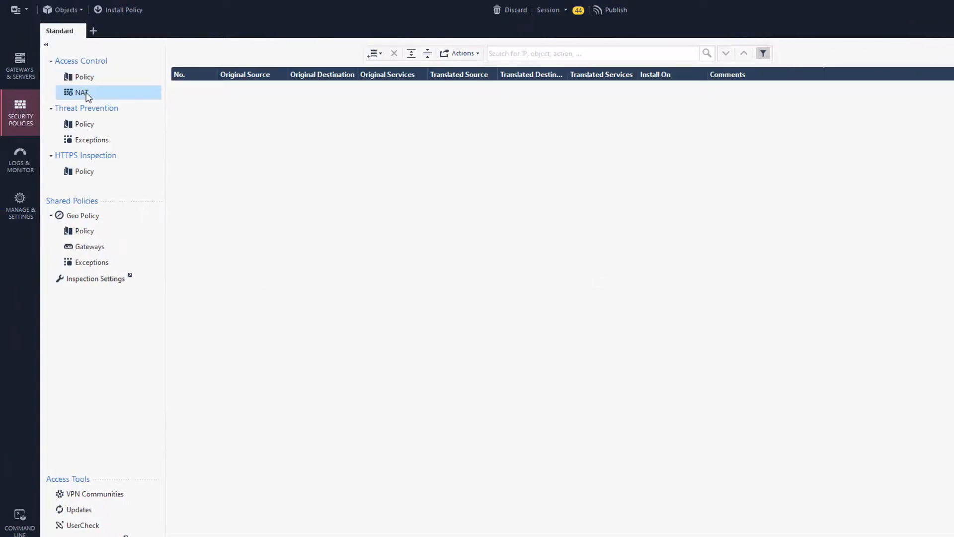
- Insert two new manual NAT rules at the top of the NAT policy
{"action": "right_click", "coordinate": [187, 88]}
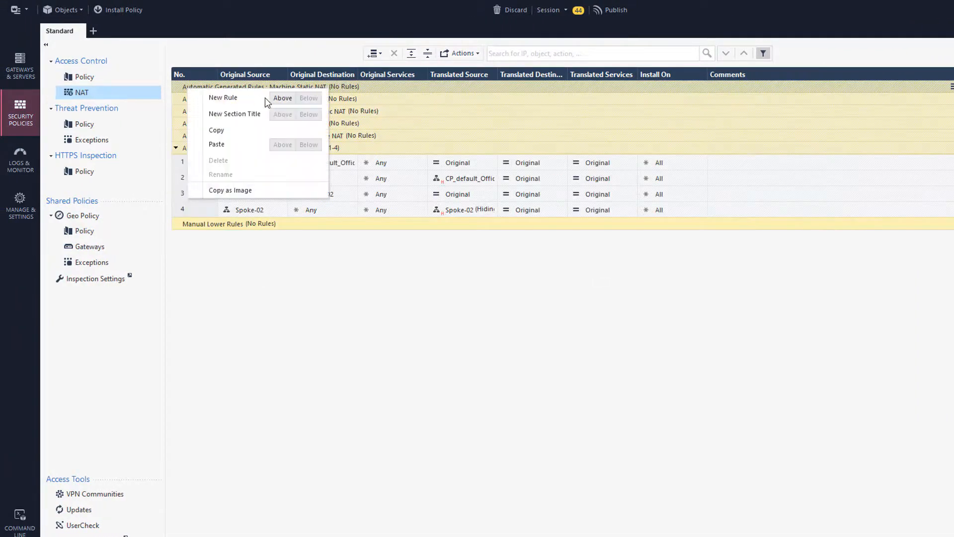
{"action": "left_click", "coordinate": [283, 98]}
{"action": "right_click", "coordinate": [194, 88]}
{"action": "key", "text": "Escape"}
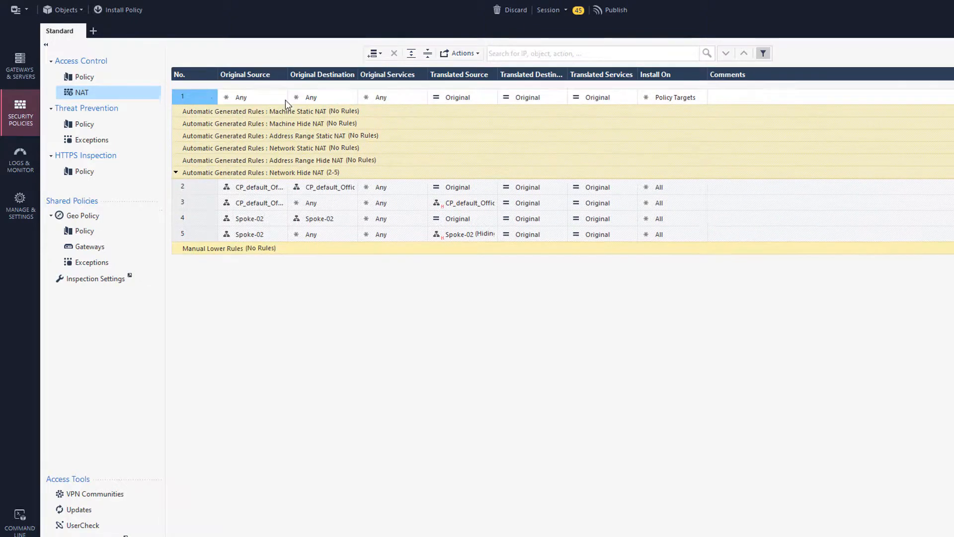
{"action": "right_click", "coordinate": [195, 105]}
{"action": "left_click", "coordinate": [288, 113]}
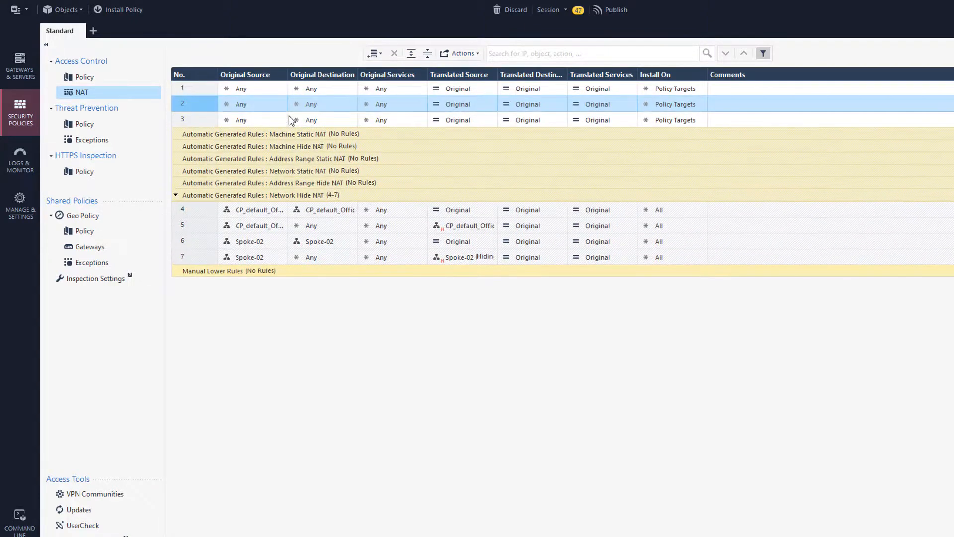
- Set NAT rule 1: cloudguard-lb-internal-nginx, https, translated to lb-internal-nginx
{"action": "left_click", "coordinate": [352, 86]}
{"action": "type", "text": "cloud"}
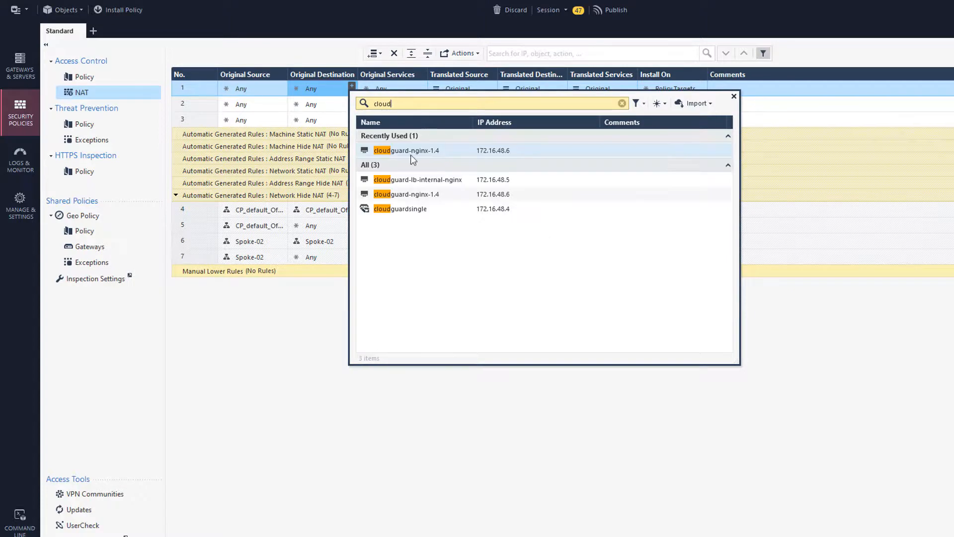
{"action": "left_click", "coordinate": [368, 183]}
{"action": "left_click", "coordinate": [422, 86]}
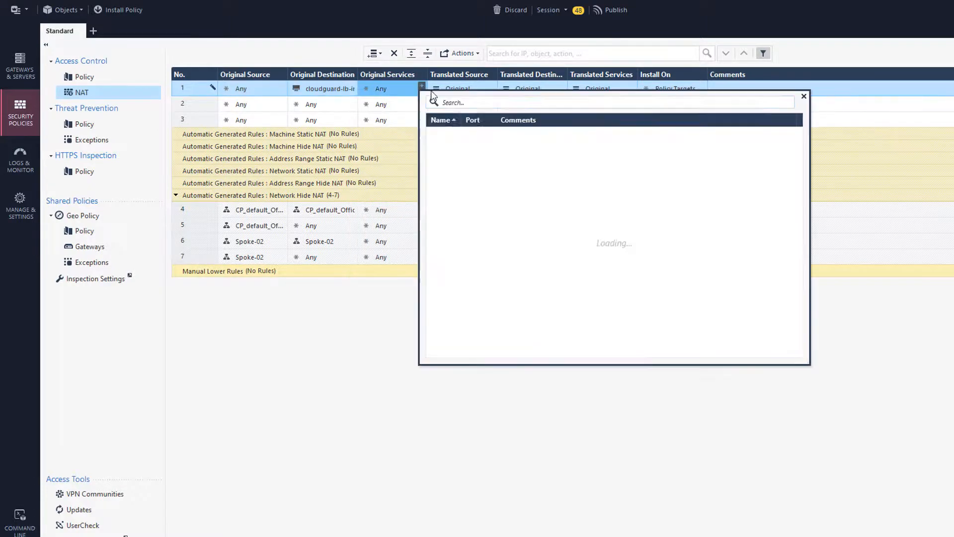
{"action": "type", "text": "https"}
{"action": "left_click", "coordinate": [456, 150]}
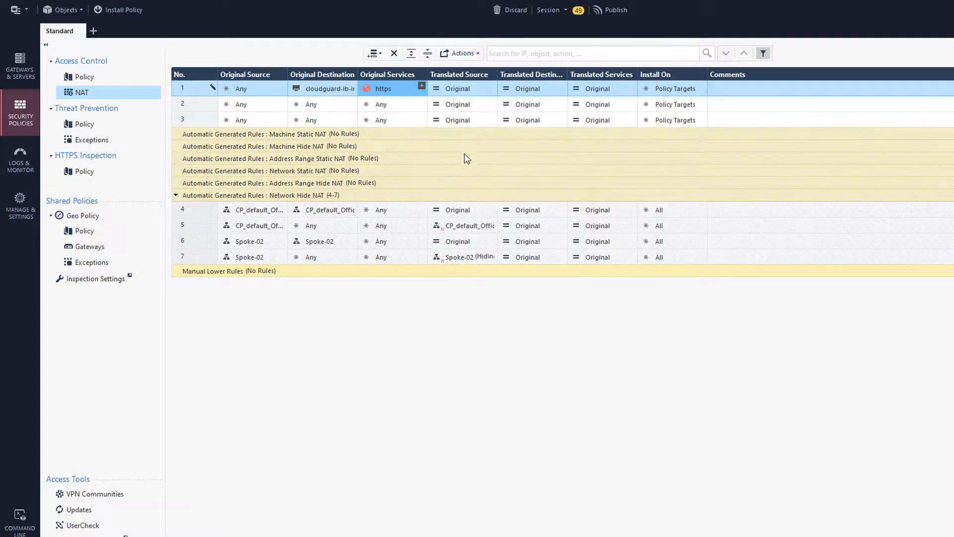
{"action": "left_click", "coordinate": [562, 86]}
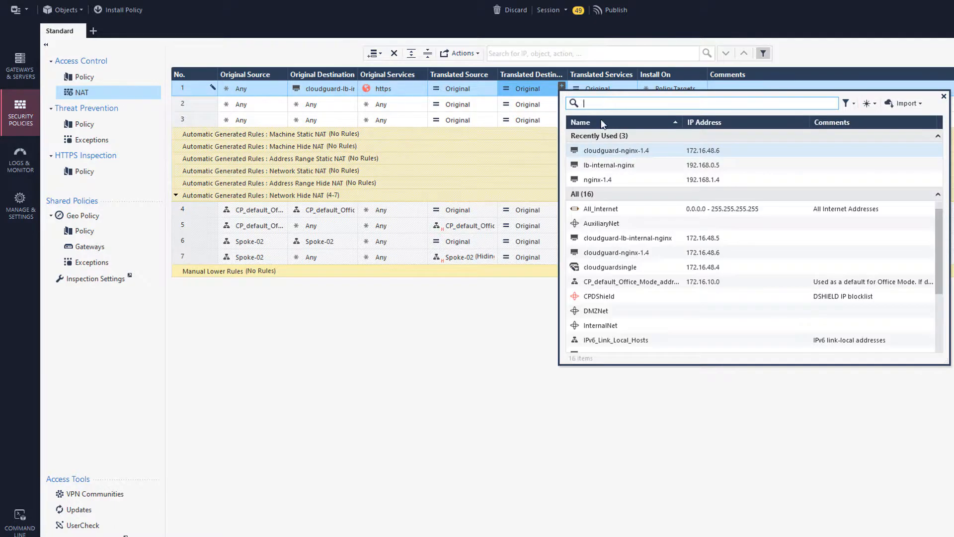
{"action": "left_click", "coordinate": [606, 165]}
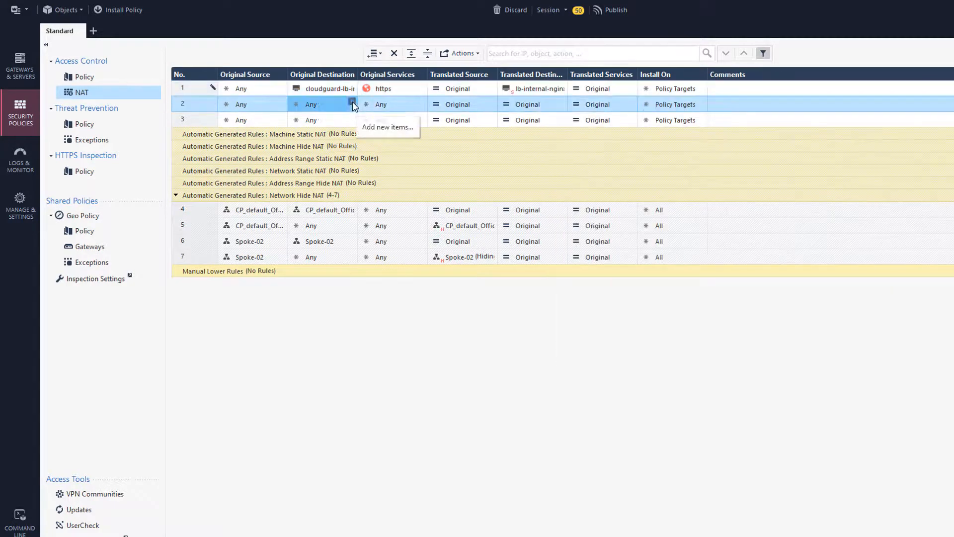
- Point NAT rule 2 at cloudguard-nginx-1.4, give rule 3 ssh, translate both to nginx-1.4, and publish
{"action": "left_click", "coordinate": [352, 102]}
{"action": "type", "text": "cloud"}
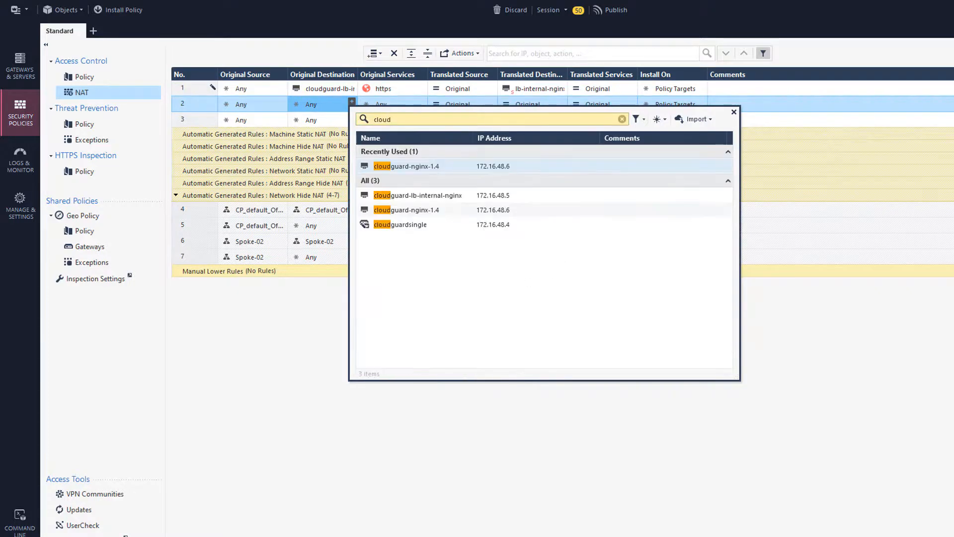
{"action": "left_click", "coordinate": [407, 209]}
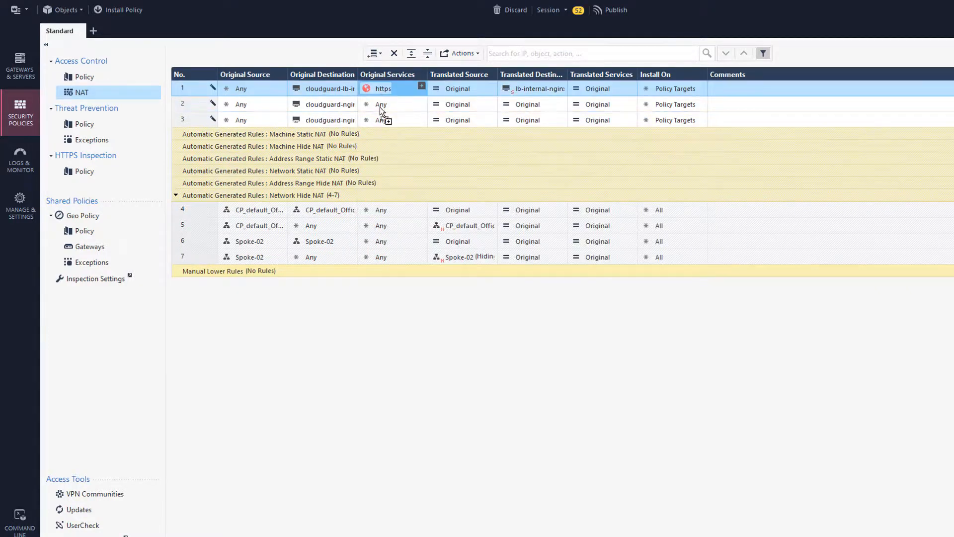
{"action": "left_click", "coordinate": [421, 118]}
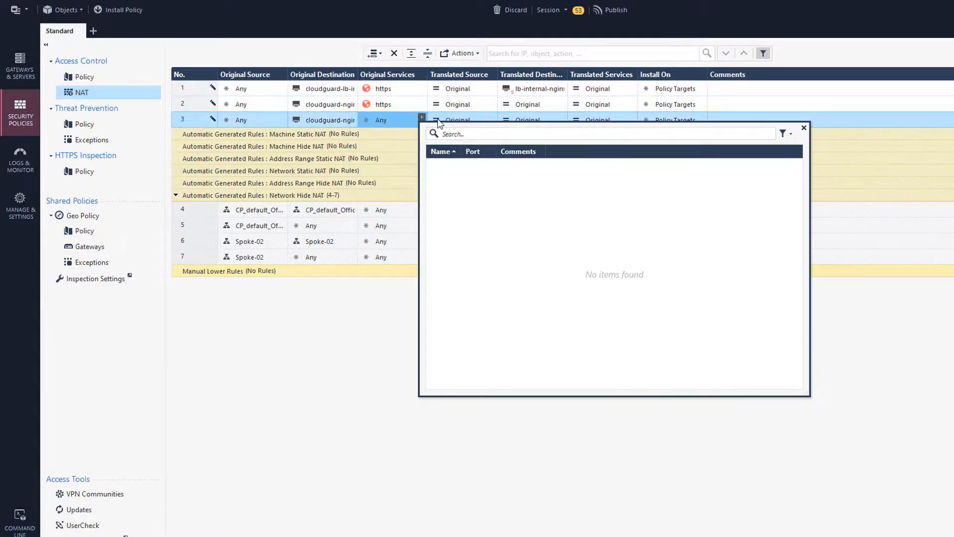
{"action": "type", "text": "ssh"}
{"action": "left_click", "coordinate": [434, 167]}
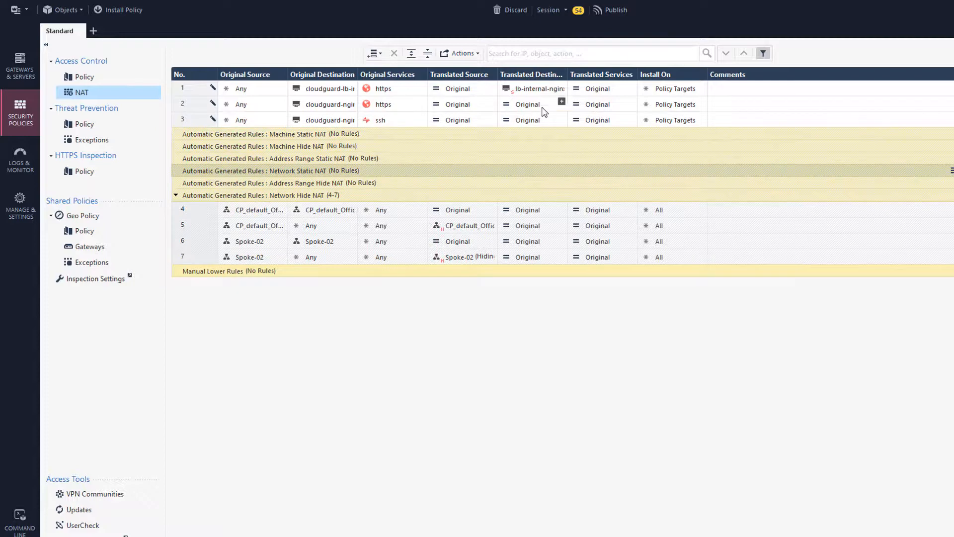
{"action": "left_click", "coordinate": [562, 101]}
{"action": "left_click", "coordinate": [604, 195]}
{"action": "left_click_drag", "start_coordinate": [529, 104], "coordinate": [527, 120]}
{"action": "left_click", "coordinate": [614, 10]}
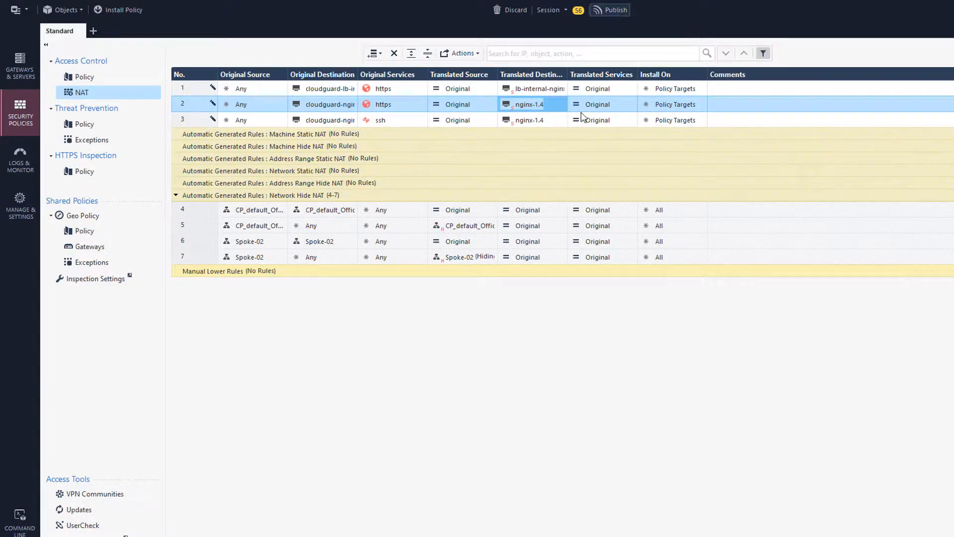
{"action": "left_click", "coordinate": [618, 386]}
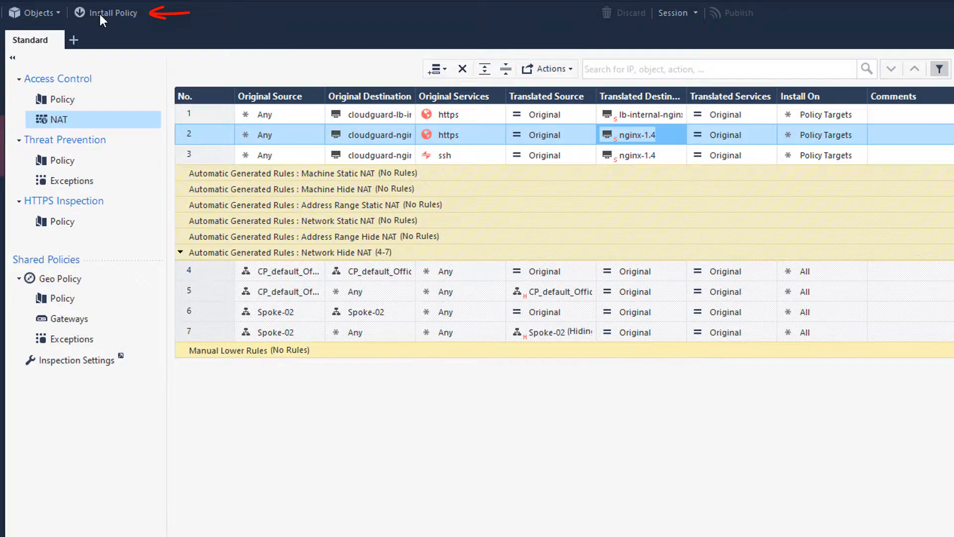
- Install the Standard policy (Access Control and Threat Prevention) on cloudguardsingle and check its progress
{"action": "left_click", "coordinate": [99, 12]}
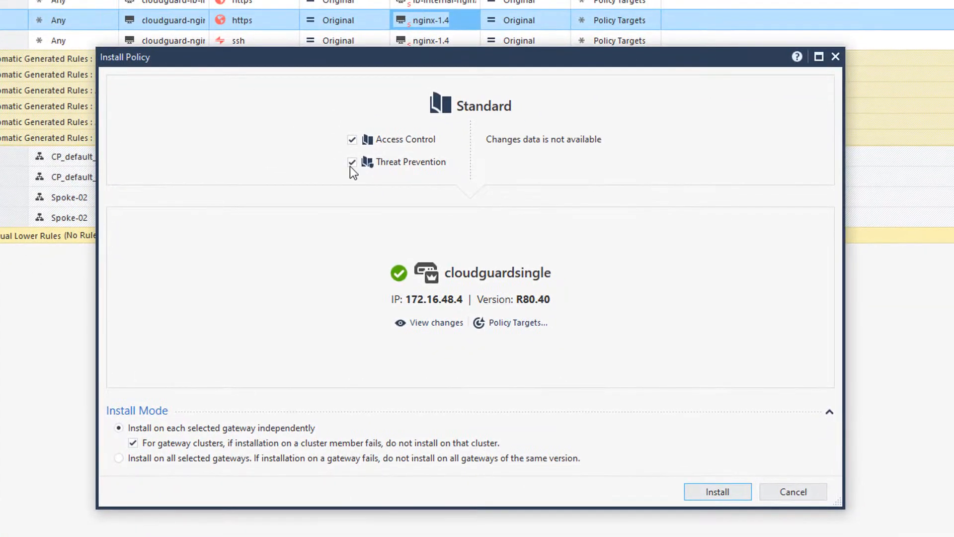
{"action": "left_click", "coordinate": [729, 494]}
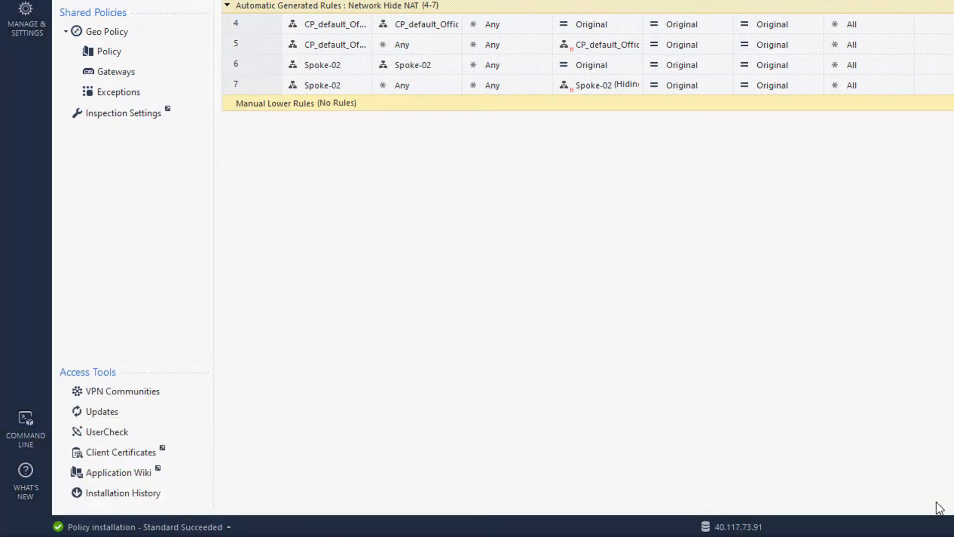
{"action": "left_click", "coordinate": [228, 526]}
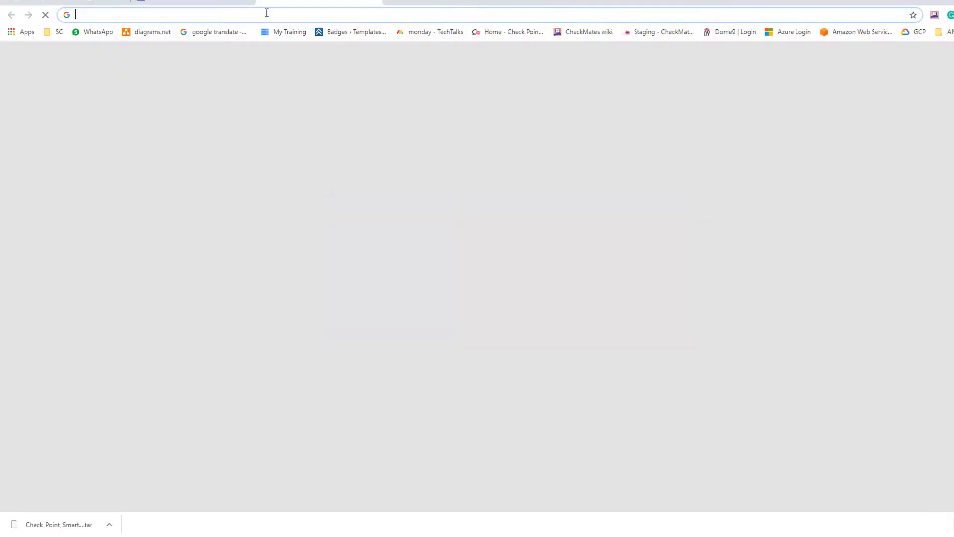
{"action": "left_click", "coordinate": [266, 13]}
{"action": "type", "text": "https://gmail.com"}
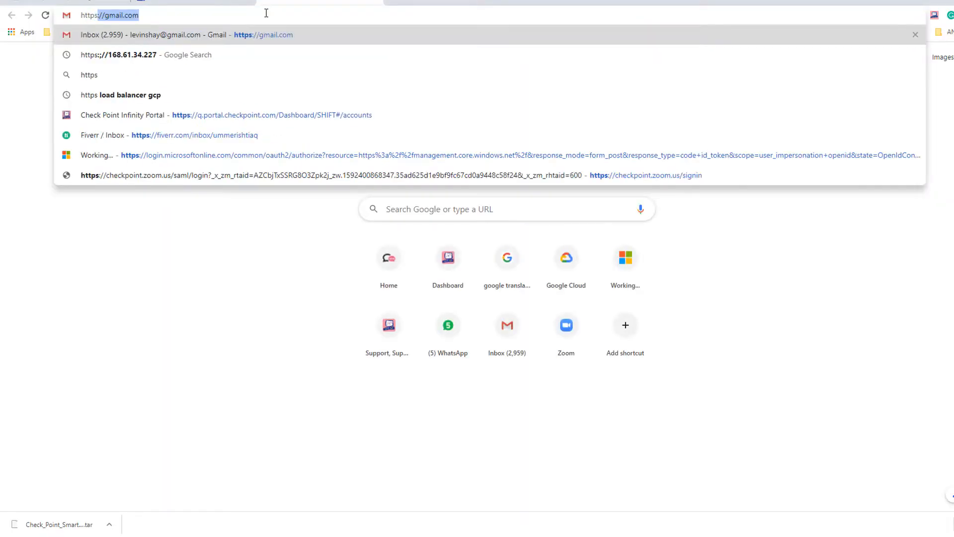
{"action": "type", "text": "52.188.146.0"}
{"action": "key", "text": "Return"}
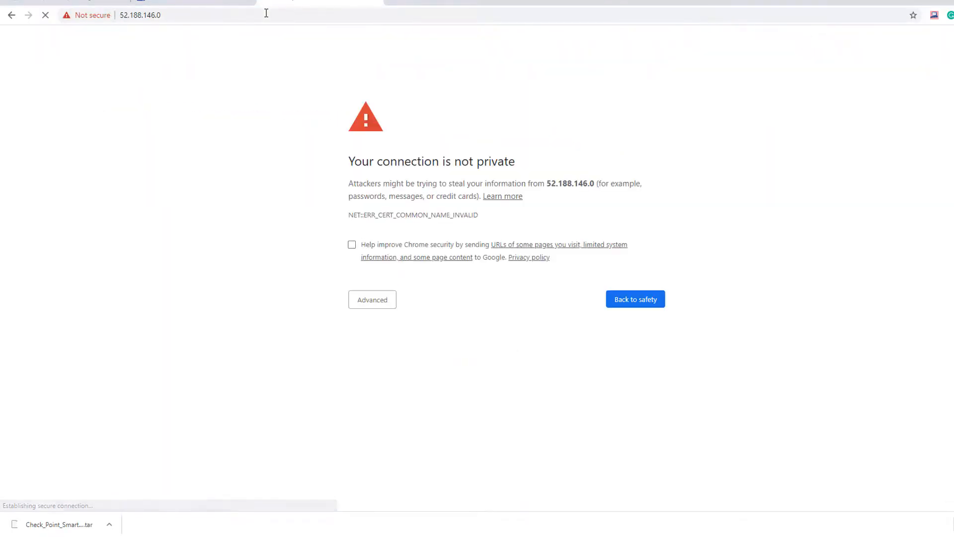
{"action": "left_click", "coordinate": [365, 303]}
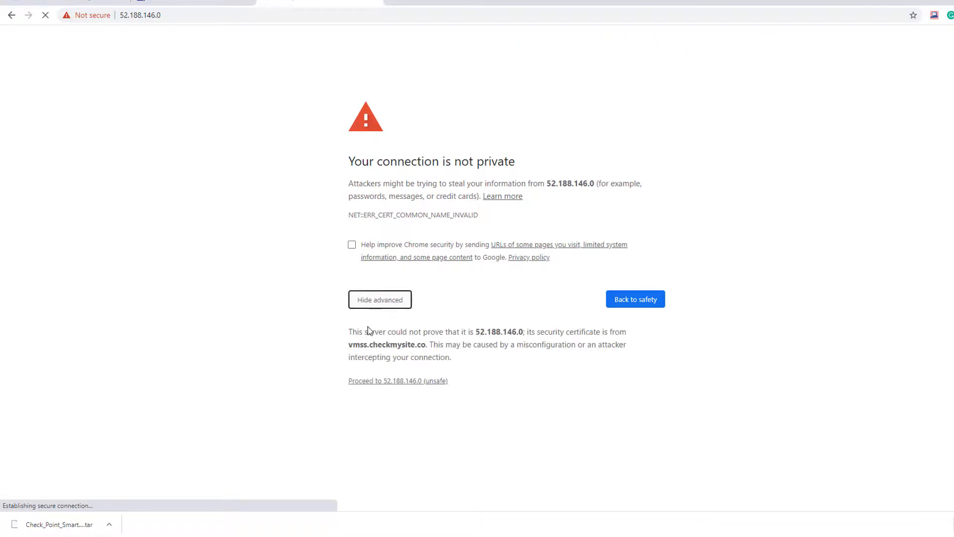
{"action": "left_click", "coordinate": [387, 382]}
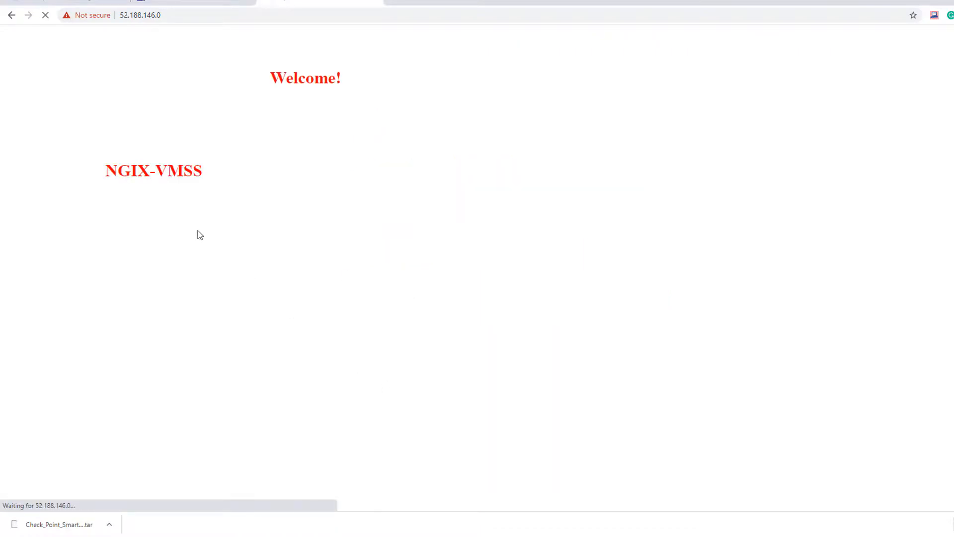
{"action": "key", "text": "alt+Tab"}
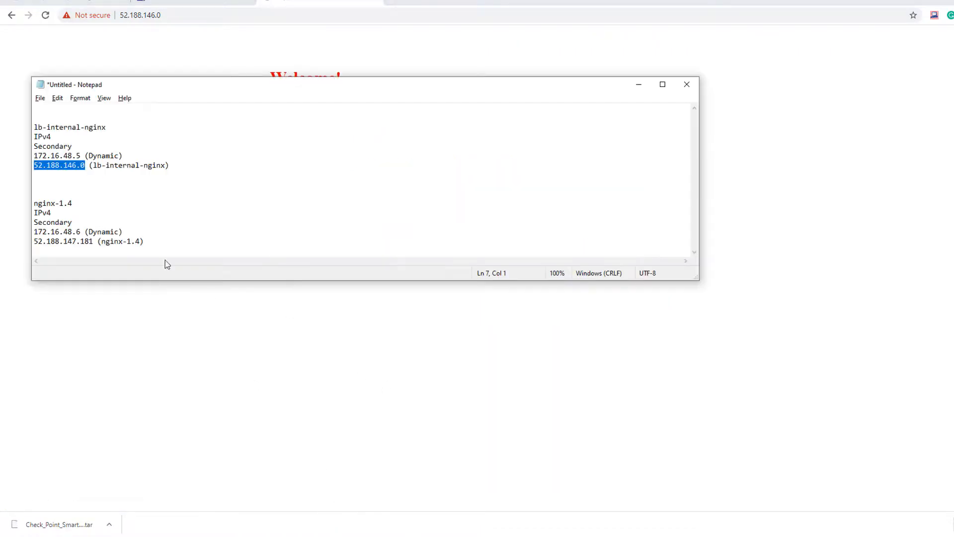
{"action": "left_click_drag", "start_coordinate": [94, 241], "coordinate": [22, 239]}
{"action": "key", "text": "ctrl+c"}
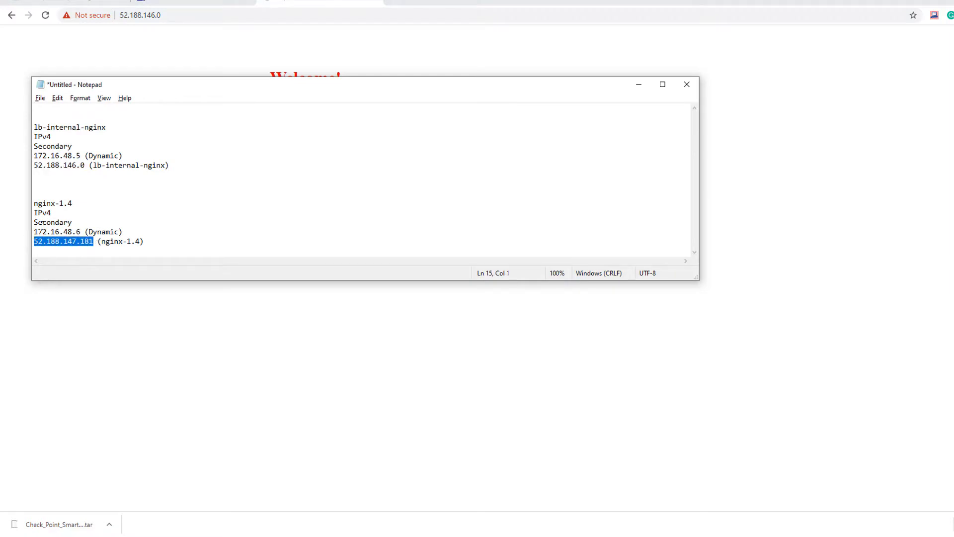
{"action": "key", "text": "alt+Tab"}
{"action": "left_click", "coordinate": [395, 3]}
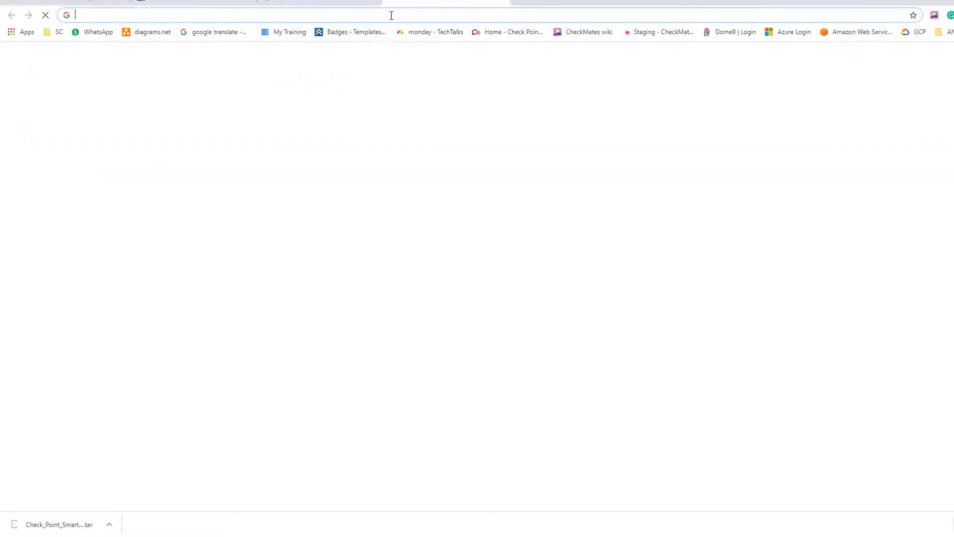
{"action": "type", "text": "https://gmail.com"}
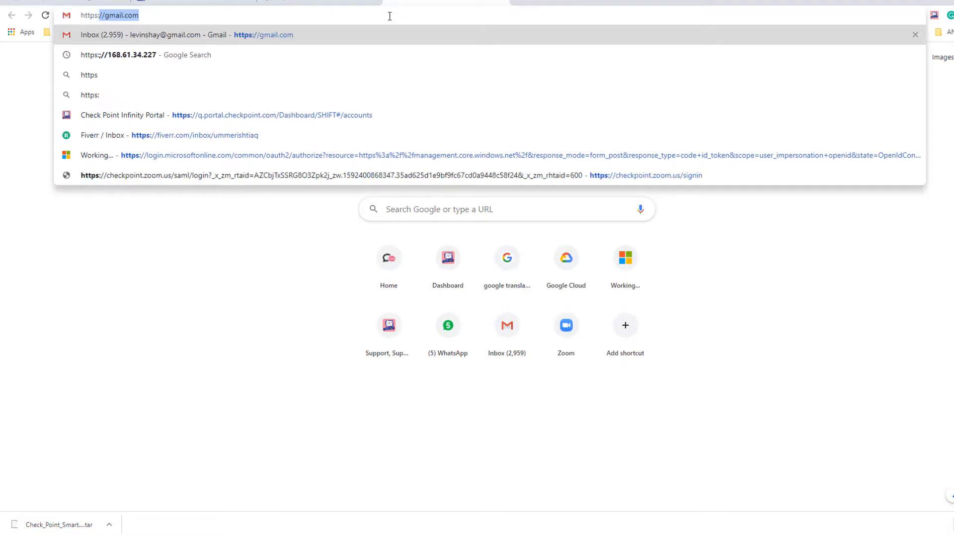
{"action": "key", "text": "ctrl+v"}
{"action": "key", "text": "Return"}
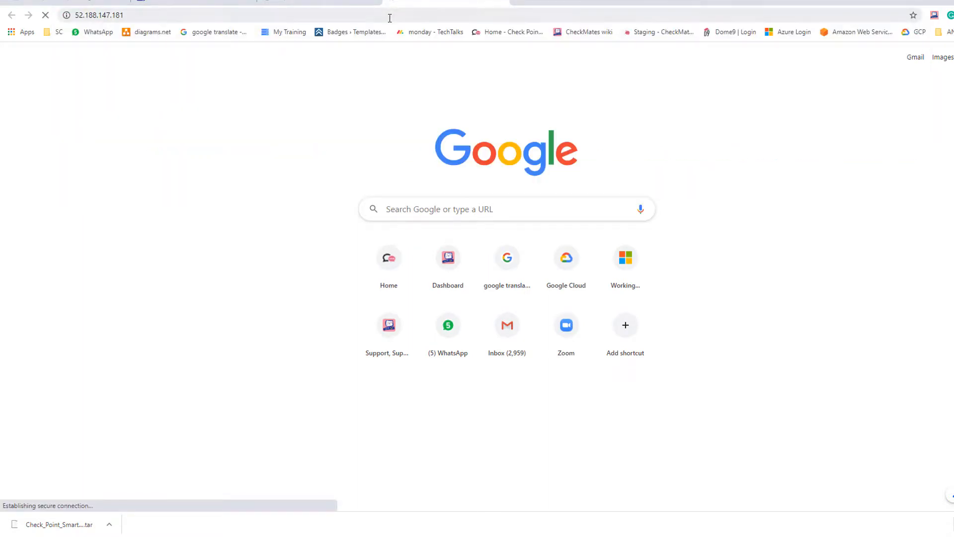
{"action": "left_click", "coordinate": [367, 301]}
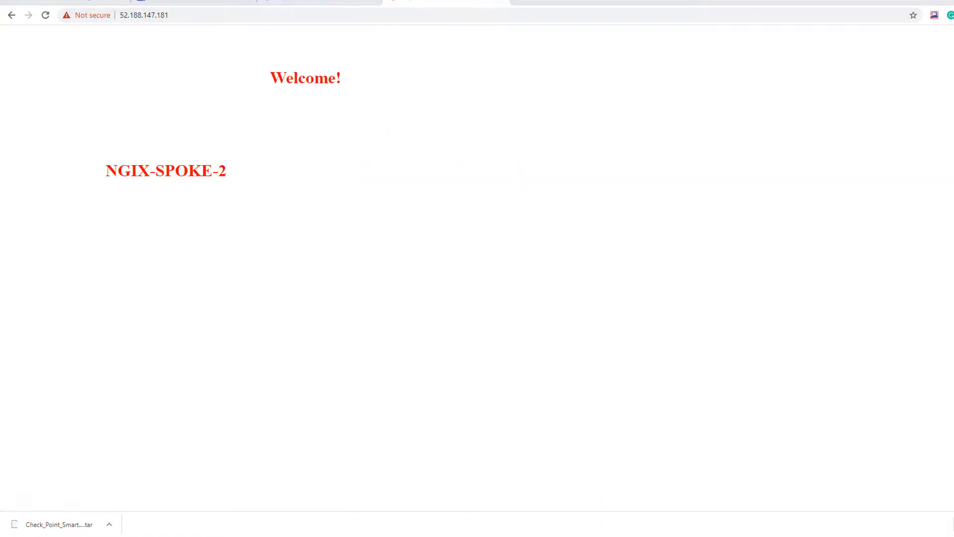
{"action": "left_click", "coordinate": [181, 536]}
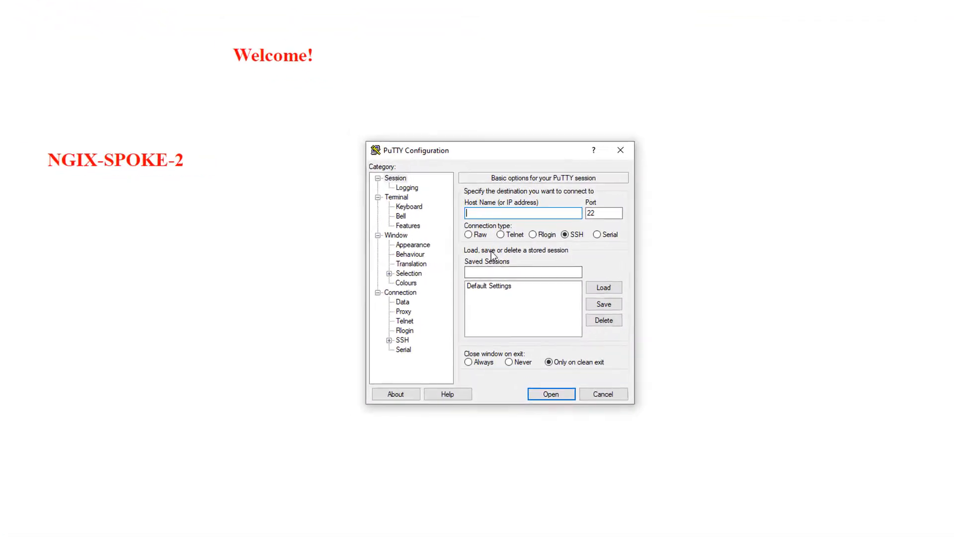
- Open an SSH session to 52.188.147.181, accept the host key, and log in with the account password
{"action": "type", "text": "shayl@"}
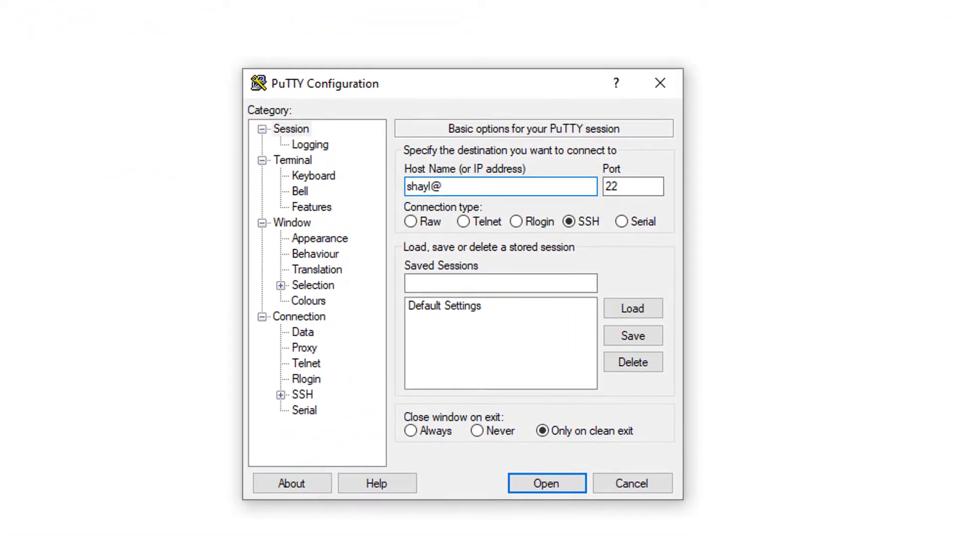
{"action": "type", "text": "52.188.147.181"}
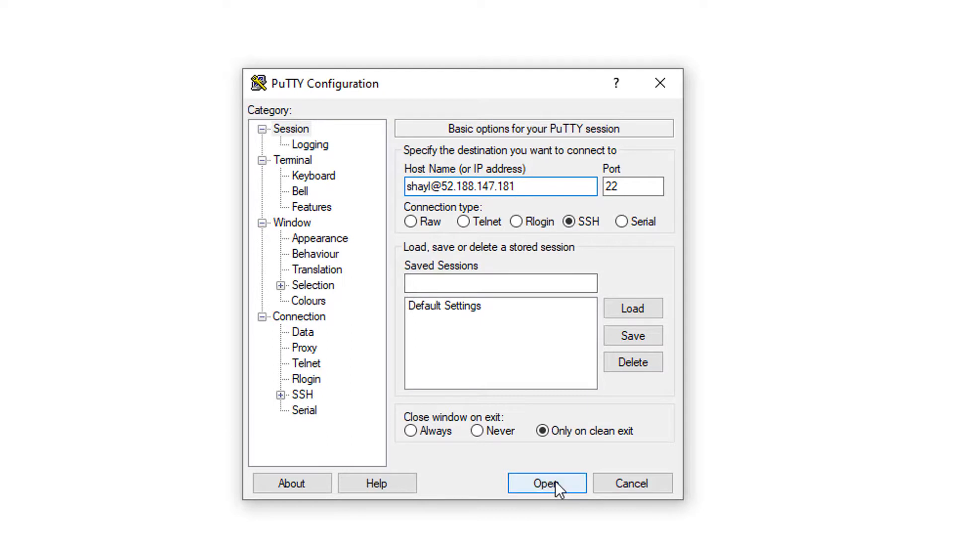
{"action": "left_click", "coordinate": [556, 481]}
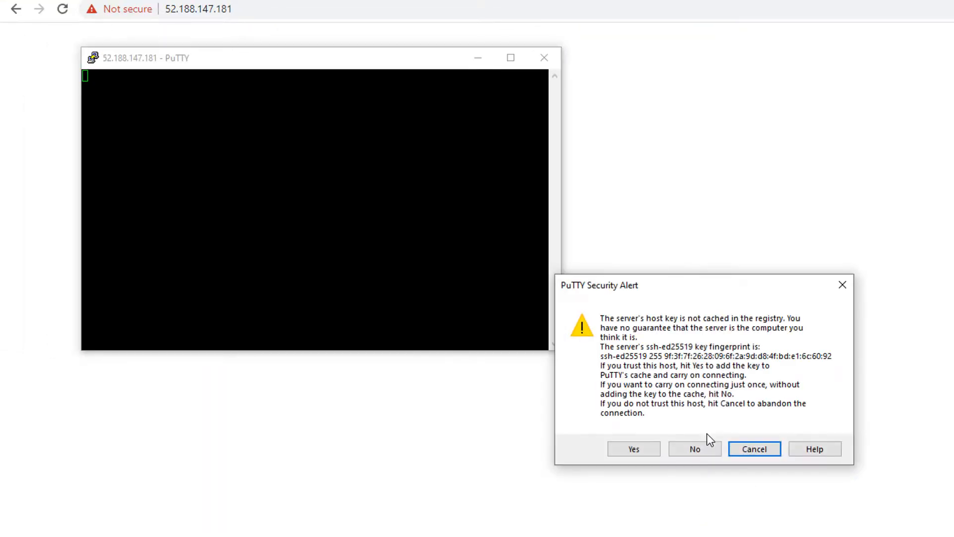
{"action": "left_click", "coordinate": [628, 449]}
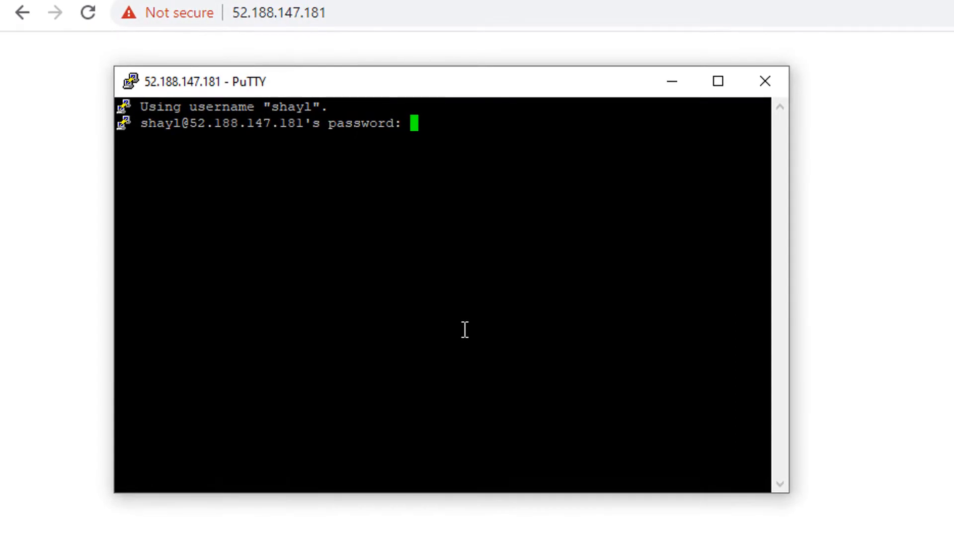
{"action": "key", "text": "Return"}
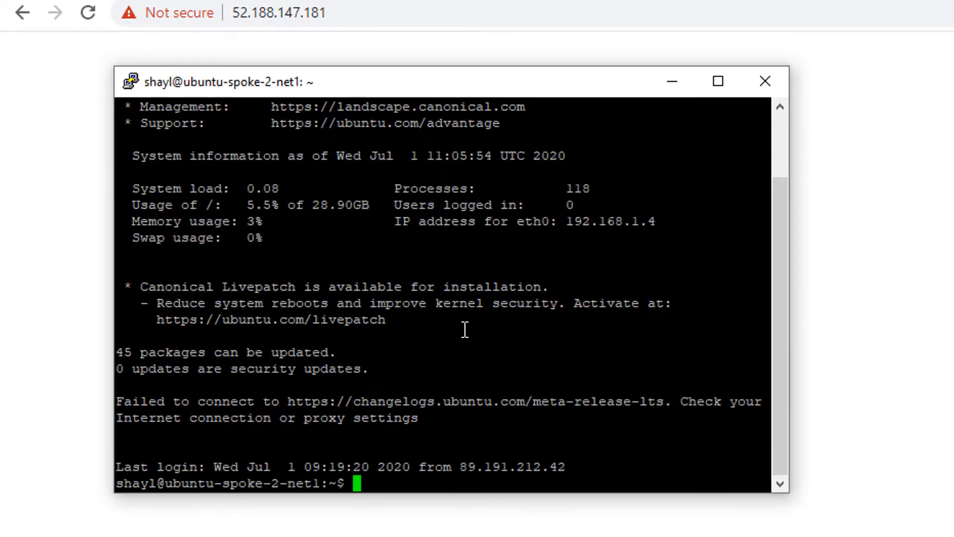
- Ping 8.8.8.8 and then 192.168.0.9 from the gateway, confirming replies for both
{"action": "type", "text": "ping 8.8.8.8"}
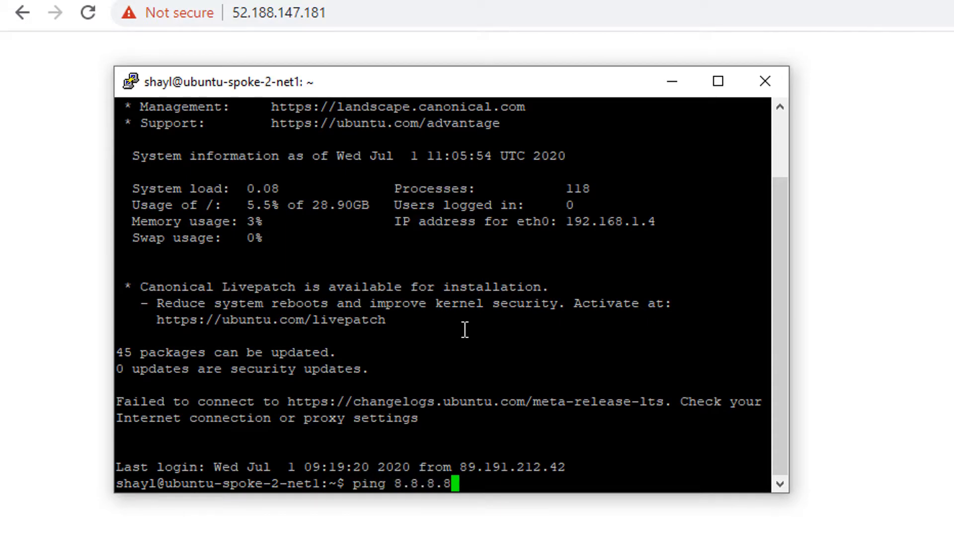
{"action": "key", "text": "Return"}
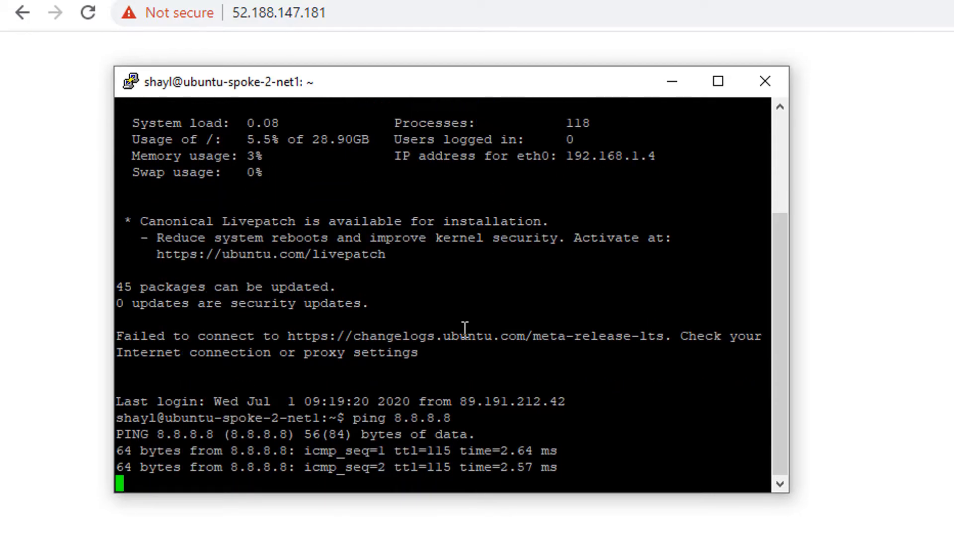
{"action": "key", "text": "ctrl+c"}
{"action": "type", "text": "ping "}
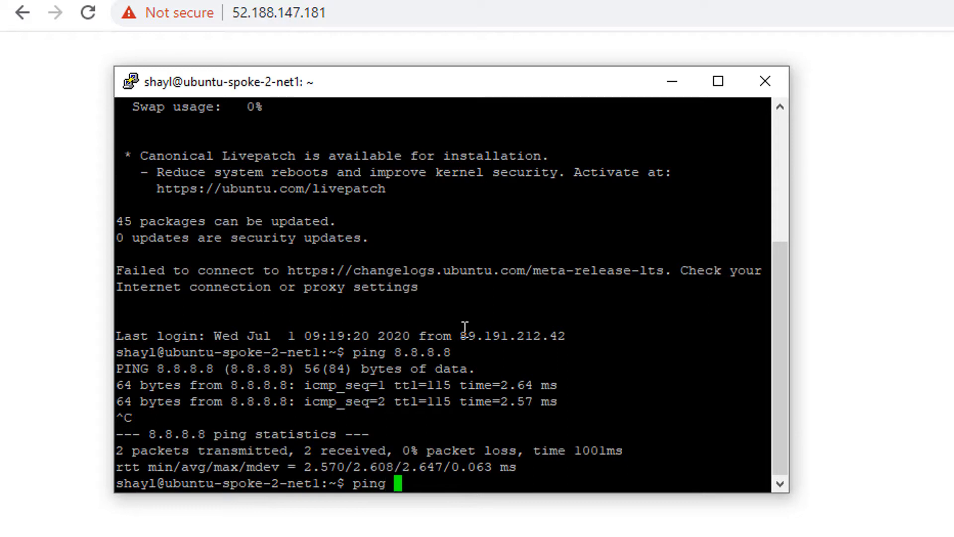
{"action": "type", "text": "192.168.0.8"}
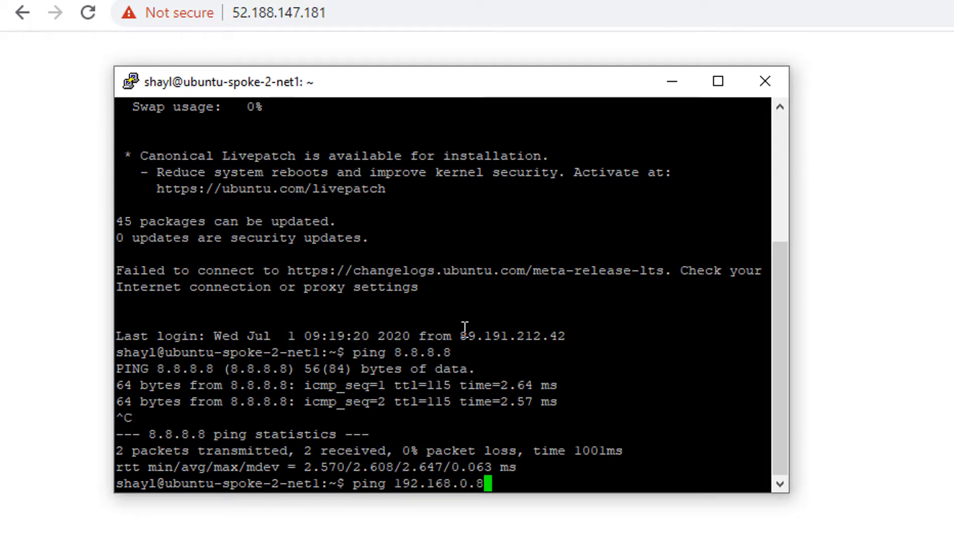
{"action": "key", "text": "BackSpace"}
{"action": "type", "text": "9"}
{"action": "key", "text": "Return"}
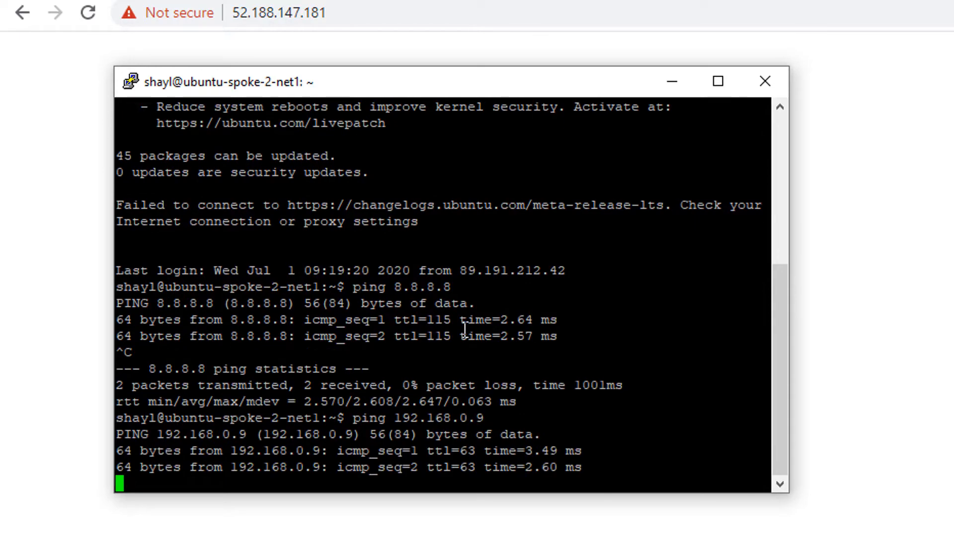
{"action": "key", "text": "ctrl+c"}
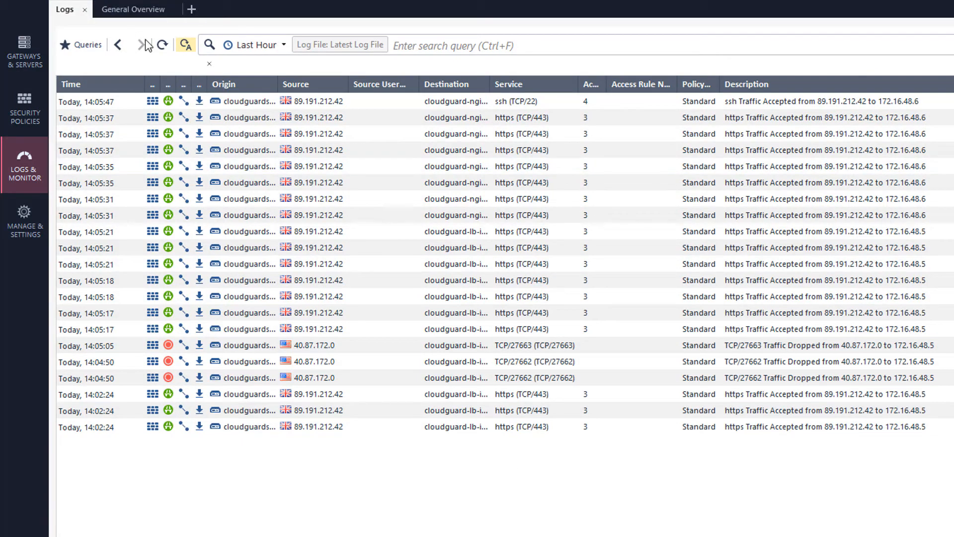
- Refresh the logs, inspect the 14:05:37 https entry, and widen the Destination column
{"action": "left_click", "coordinate": [164, 46]}
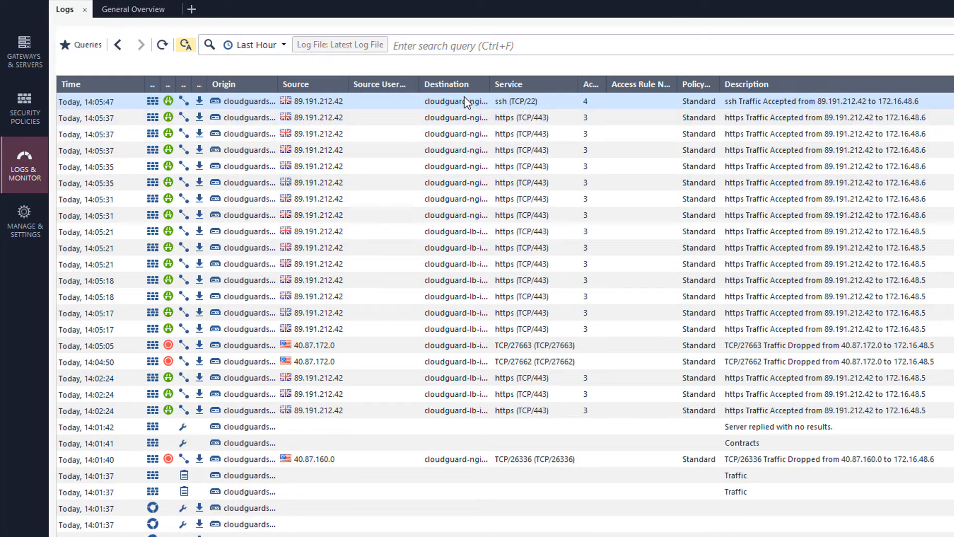
{"action": "left_click", "coordinate": [520, 122]}
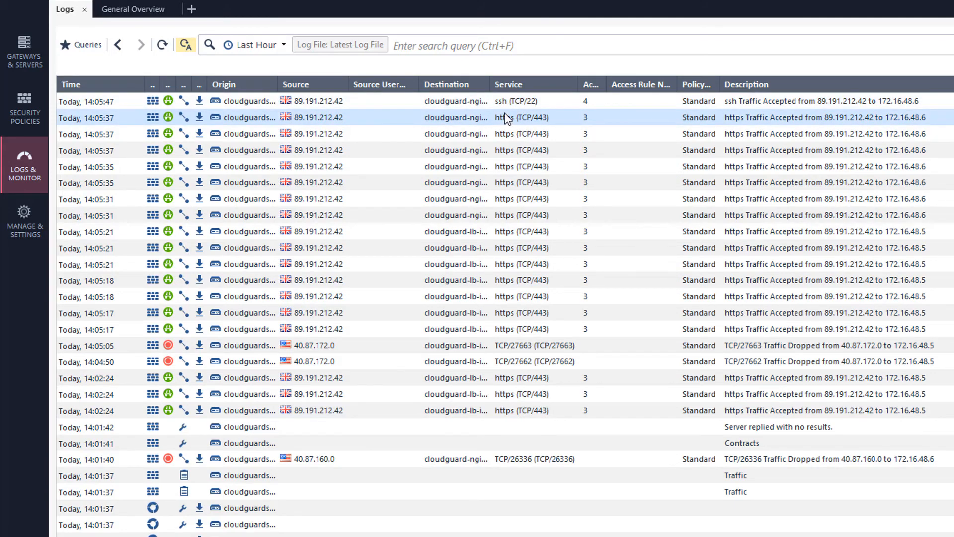
{"action": "left_click_drag", "start_coordinate": [490, 85], "coordinate": [561, 84]}
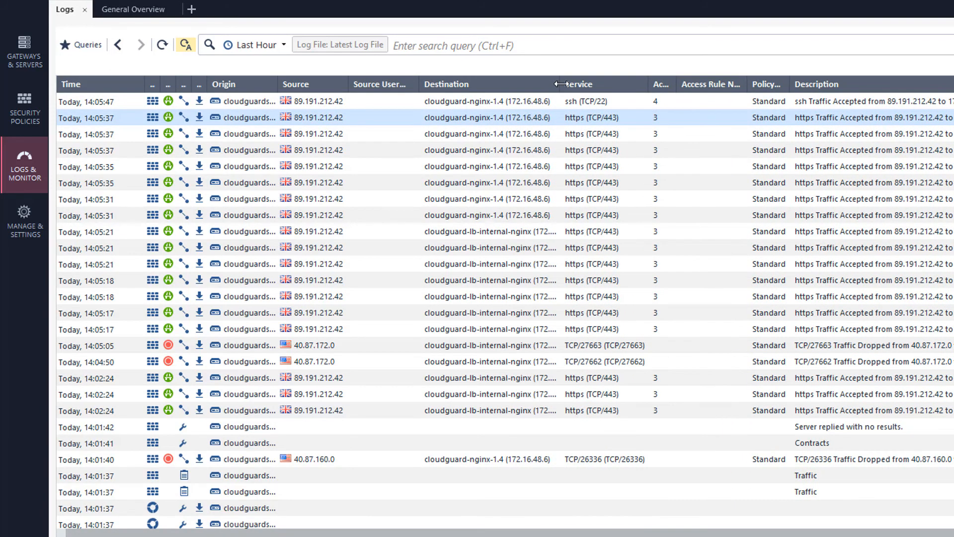